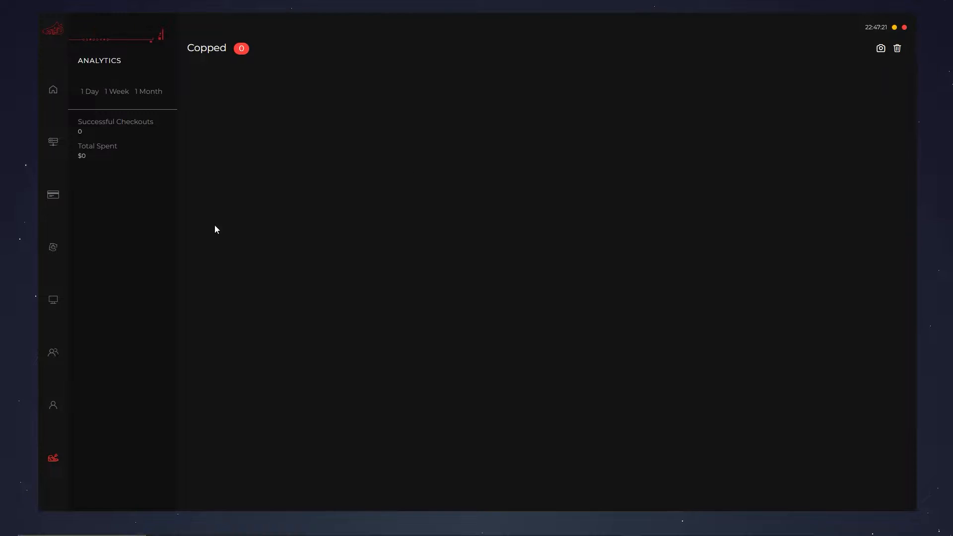
Check for software updates on the Profile page and dismiss the download offer
click(54, 407)
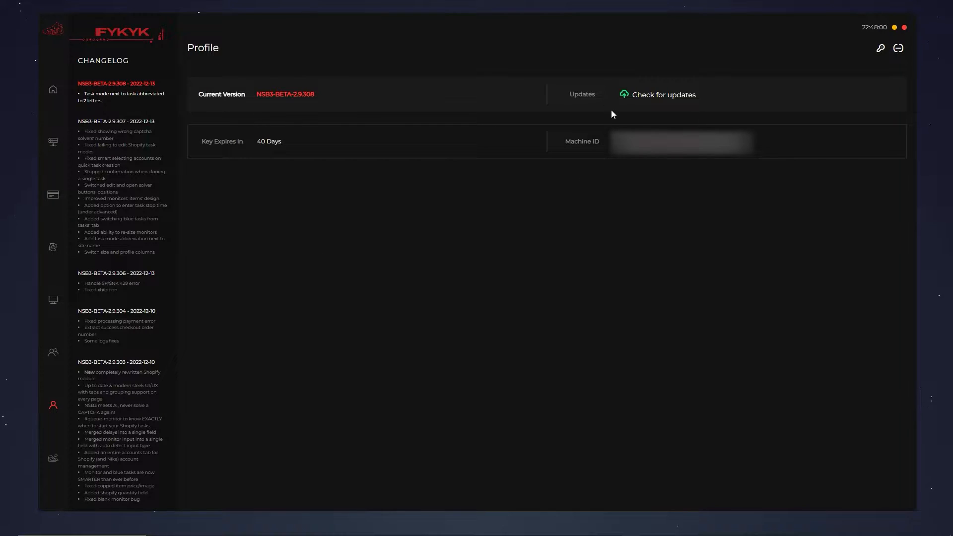
click(672, 96)
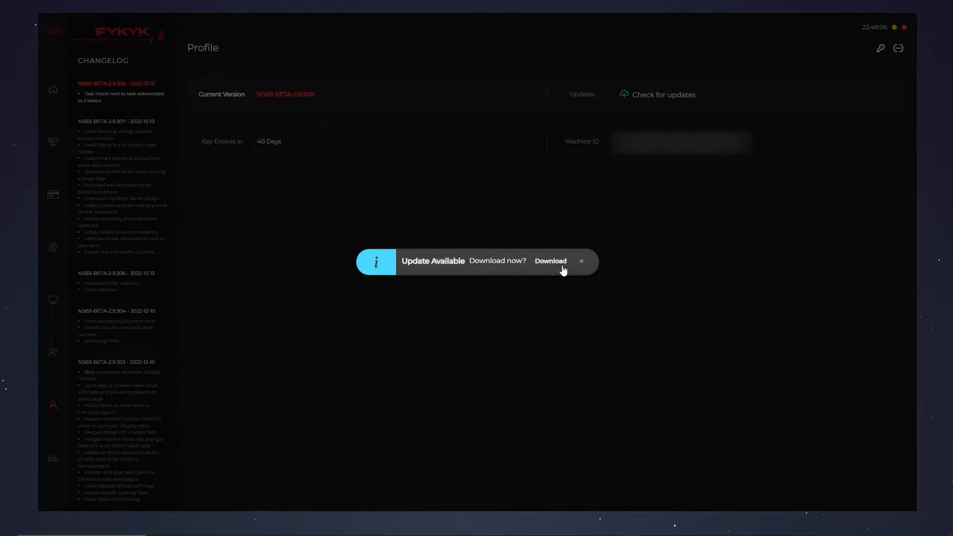
click(583, 263)
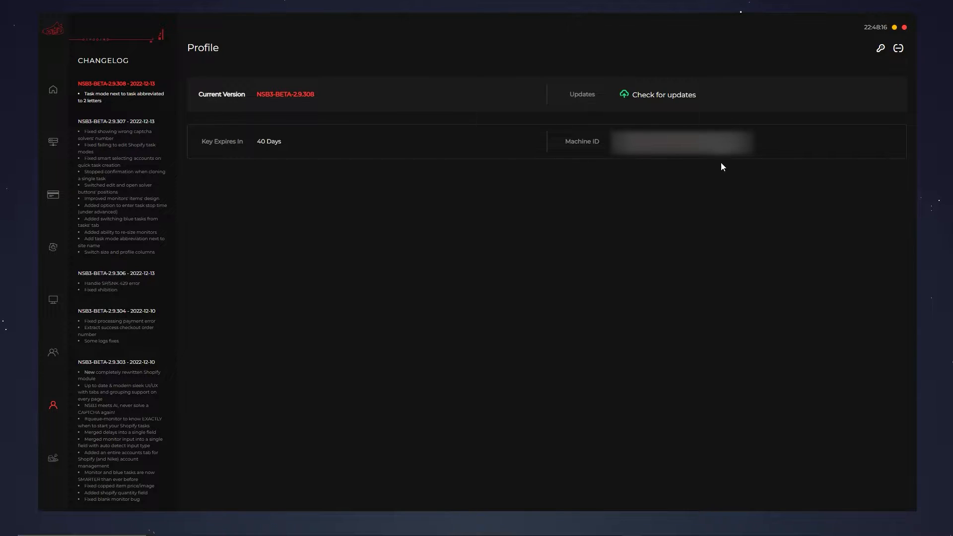
Open the webhook settings and send a test to the saved Discord webhook
click(898, 48)
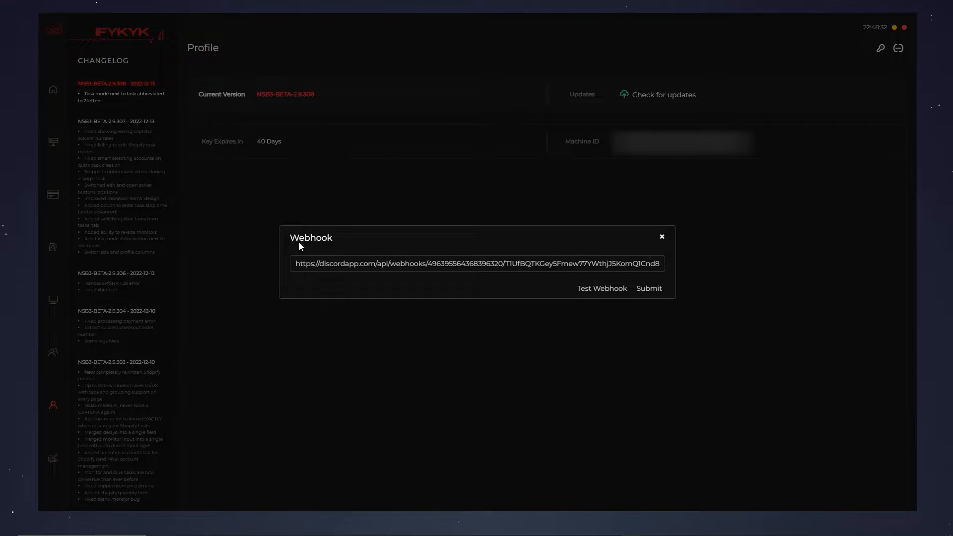
click(602, 291)
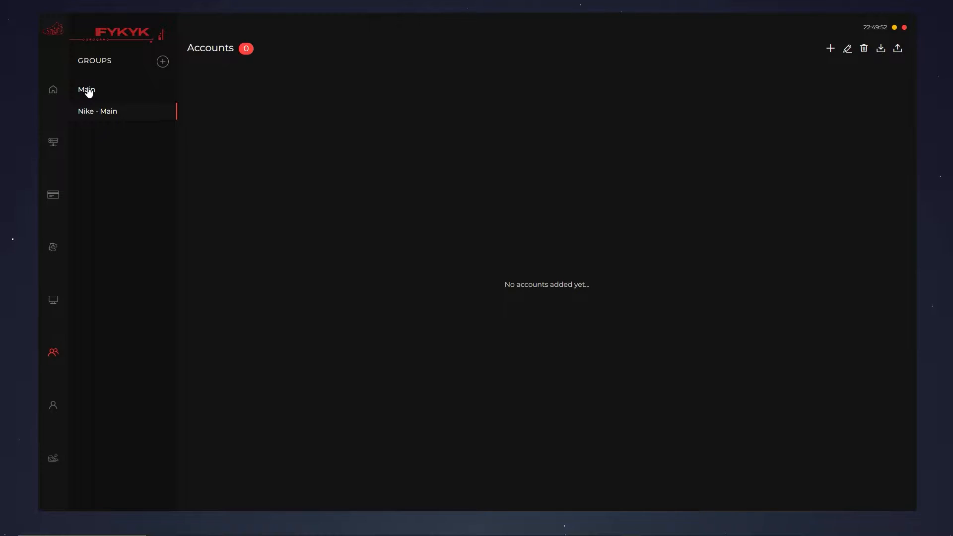
Create an account group named Video Test Accounts and select it
click(162, 62)
click(322, 265)
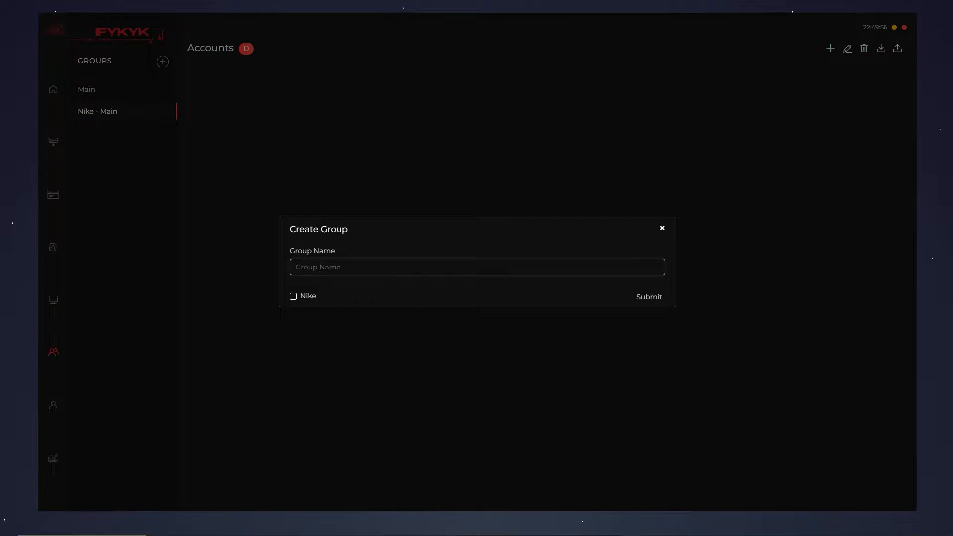
text(Video Test Accounts)
click(656, 297)
click(122, 132)
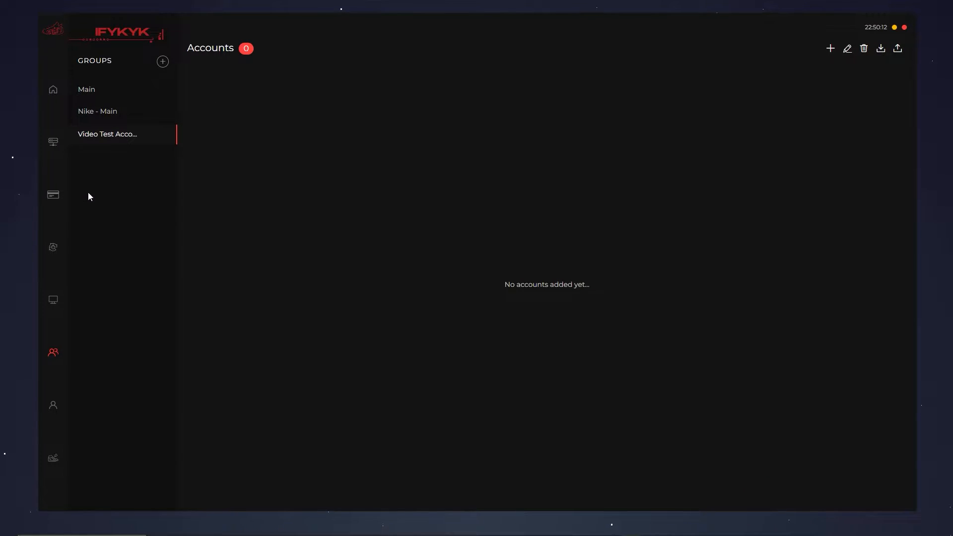
Start a new account list in the Video Test Accounts group with AdidasRU as the site
mouse_move(165, 141)
click(830, 48)
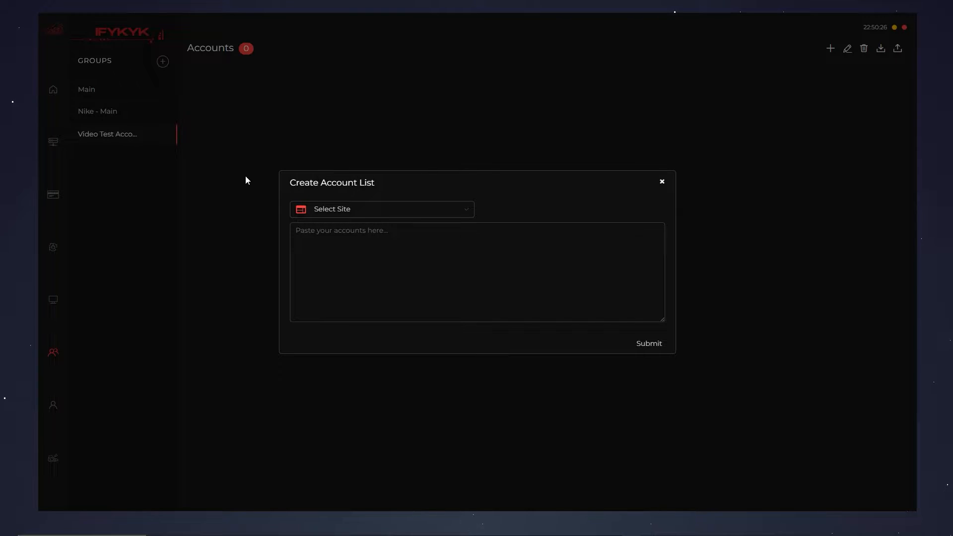
click(451, 209)
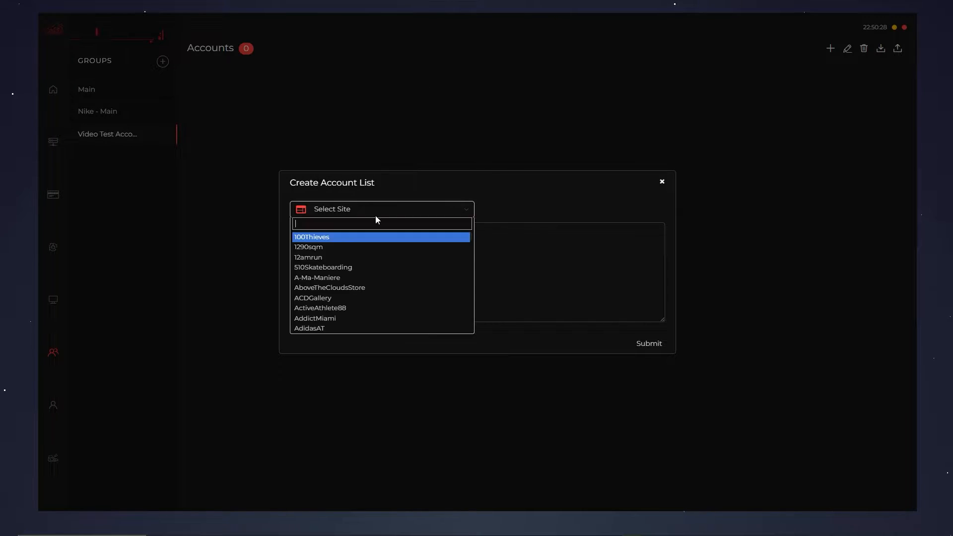
scroll(391, 270, down, 6)
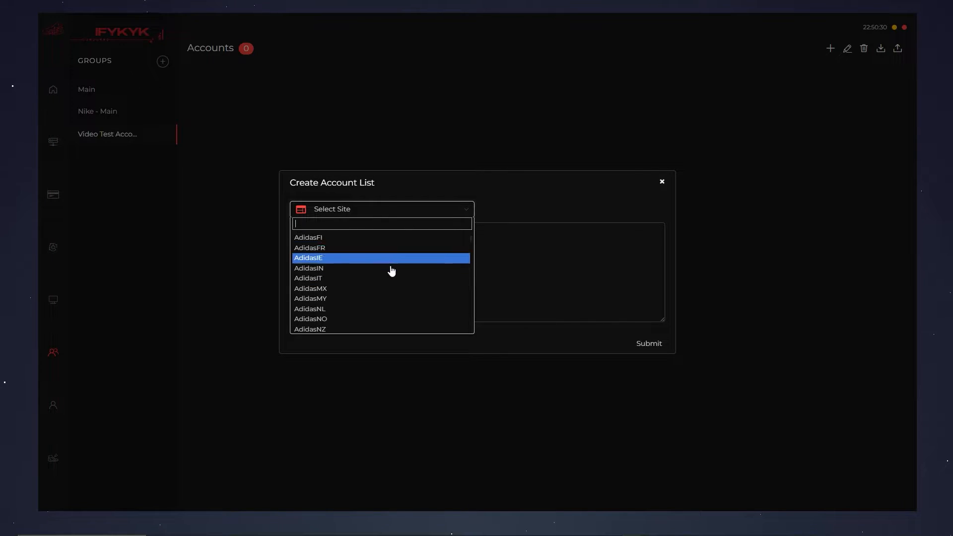
scroll(396, 273, down, 3)
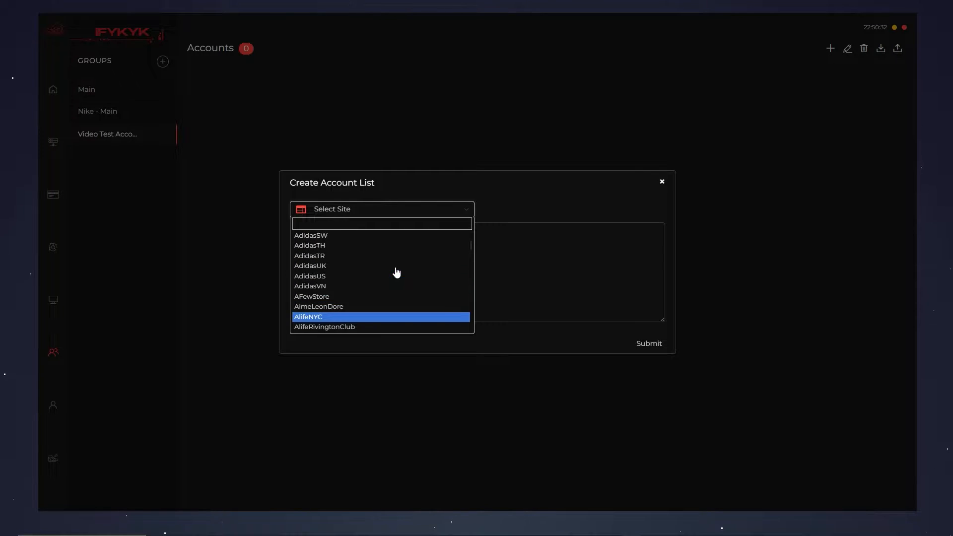
scroll(333, 253, up, 2)
click(334, 252)
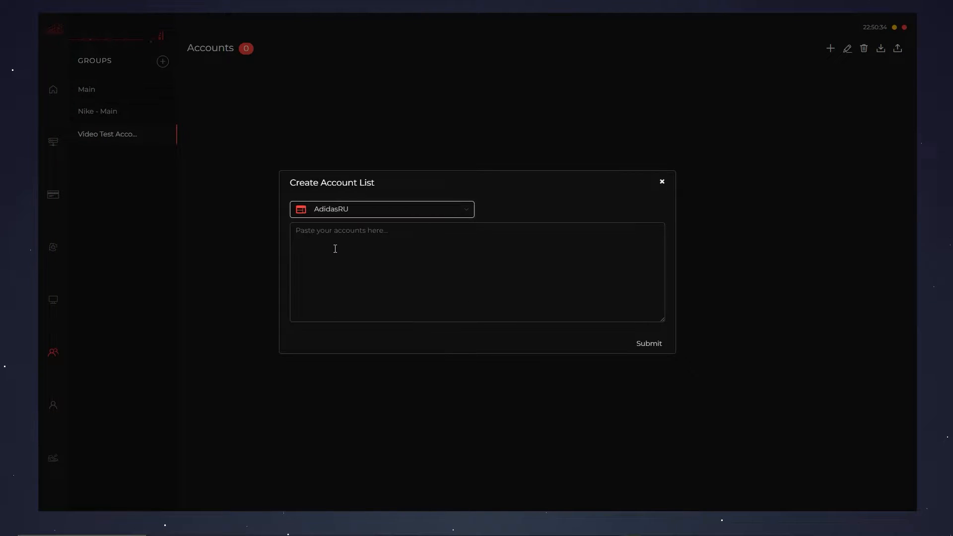
Enter two sample accounts, each on its own line as e-mail and password separated by a colon, and submit the list
click(339, 247)
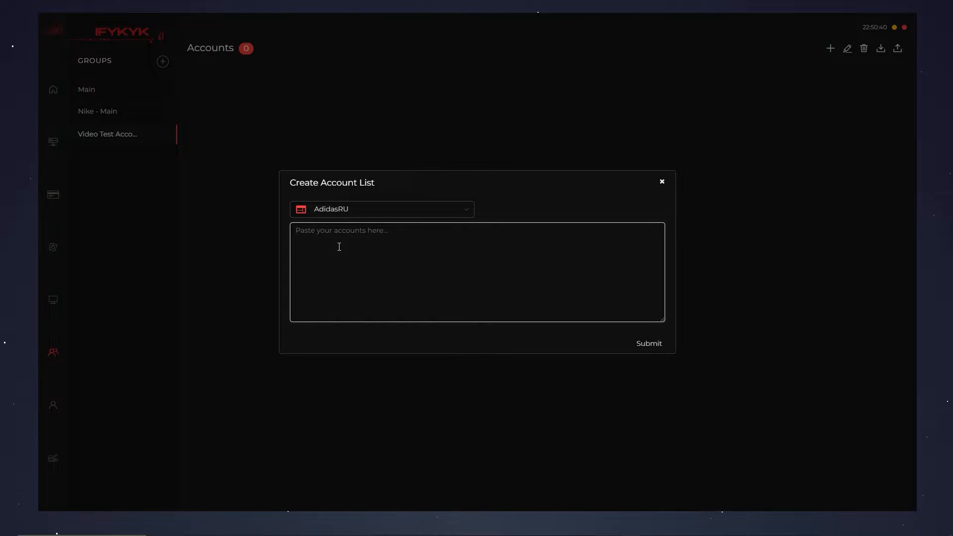
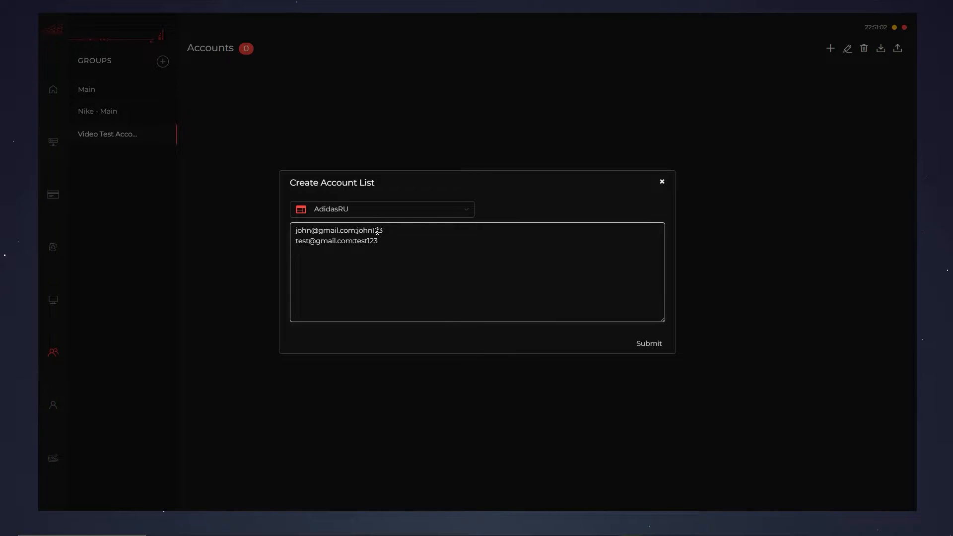
click(645, 344)
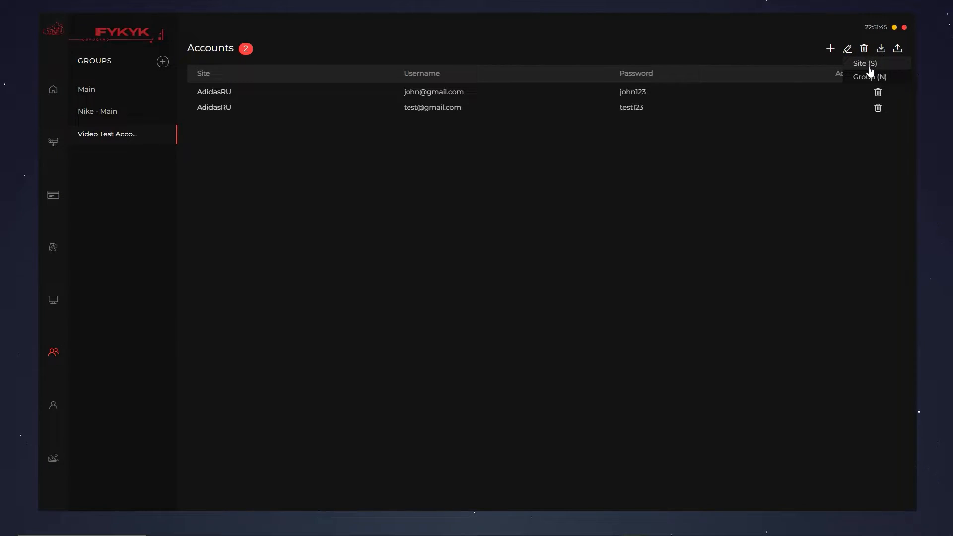
Switch the site of all accounts in the group to 100Thieves
click(869, 68)
click(490, 262)
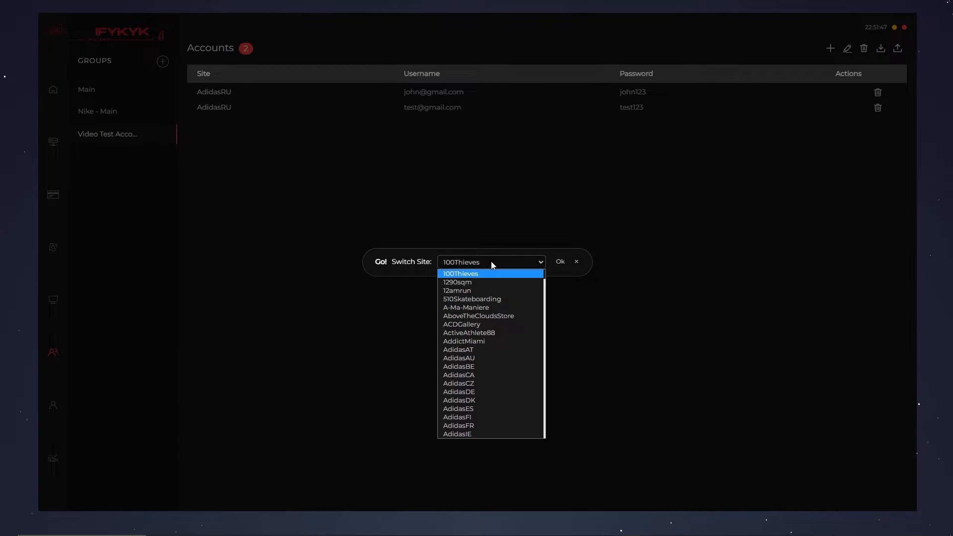
scroll(489, 362, down, 5)
scroll(490, 357, up, 4)
scroll(489, 355, up, 1)
click(459, 275)
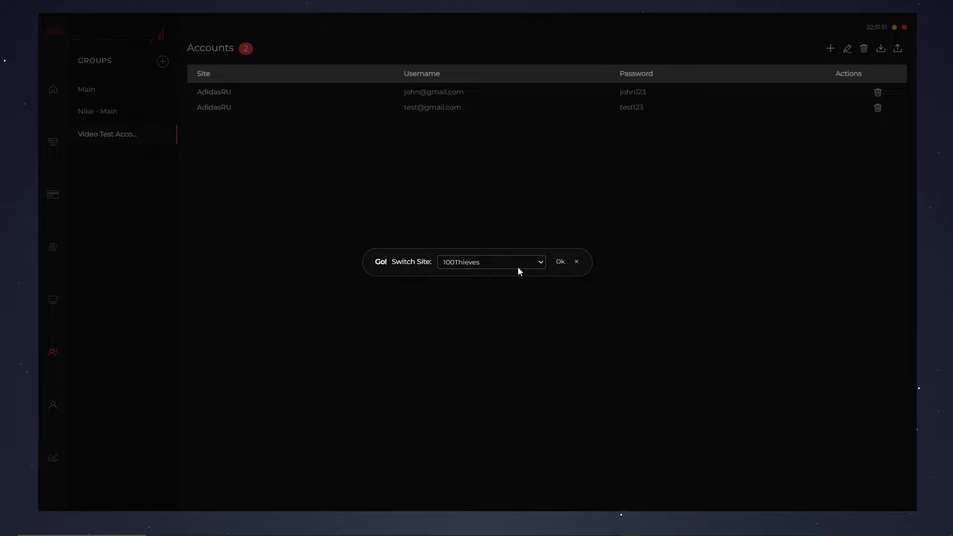
click(558, 263)
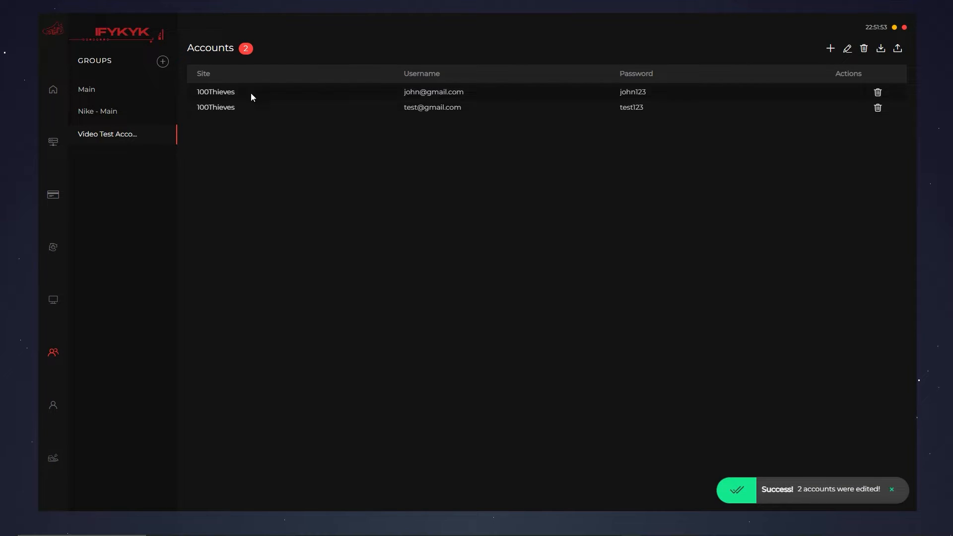
click(848, 49)
click(872, 77)
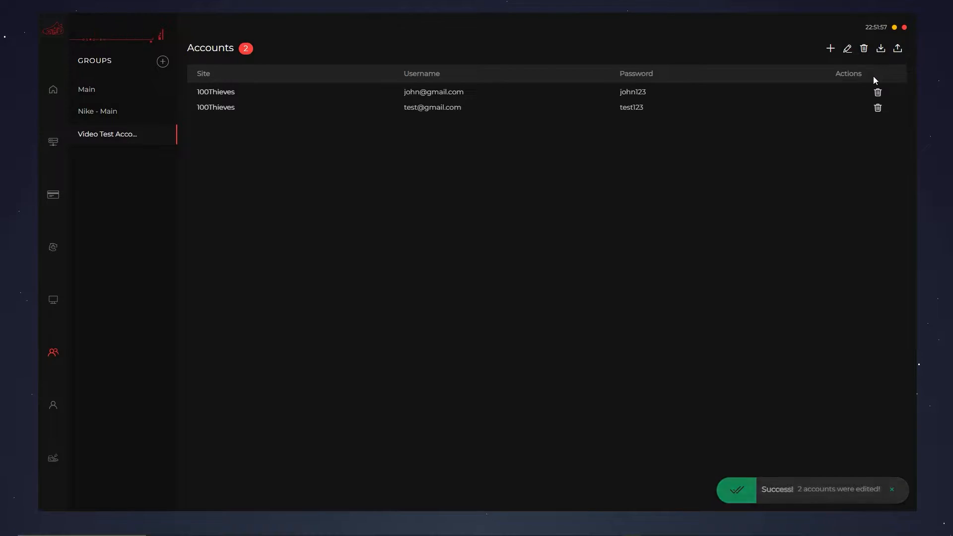
click(491, 263)
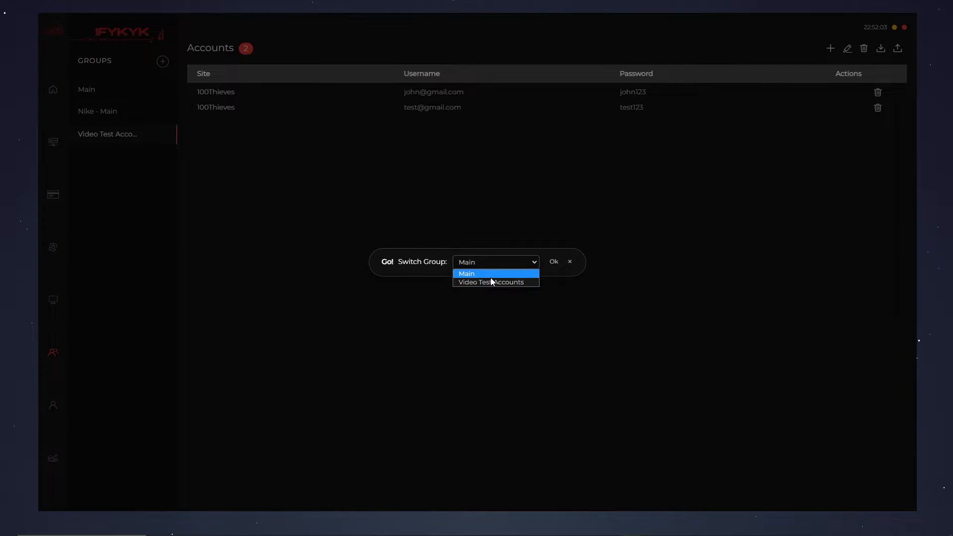
click(573, 262)
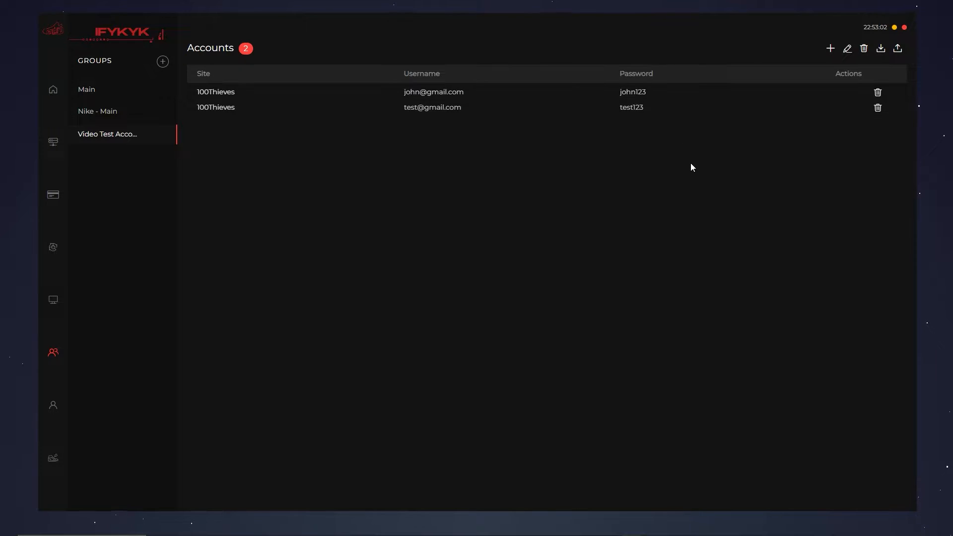
Load the Discord session window from the Monitors page and close it
click(53, 300)
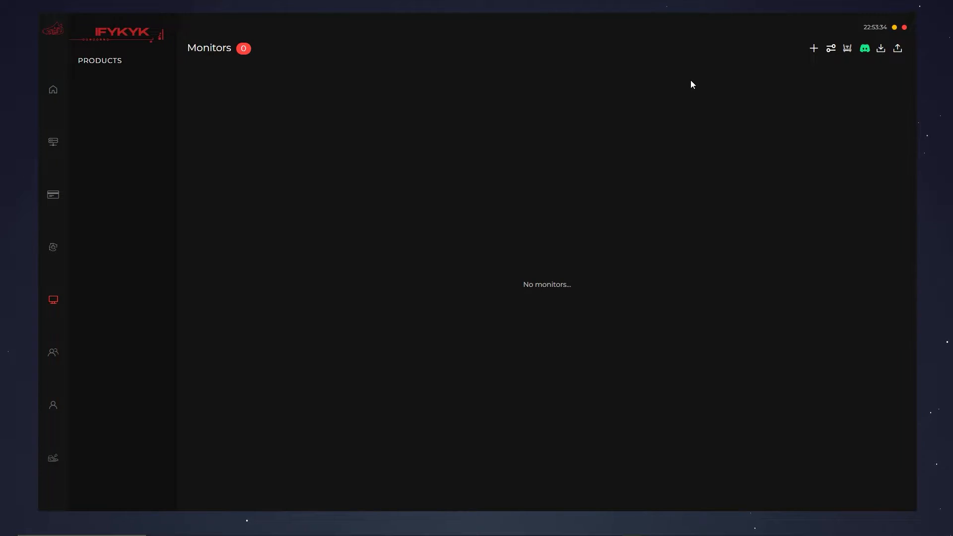
click(864, 48)
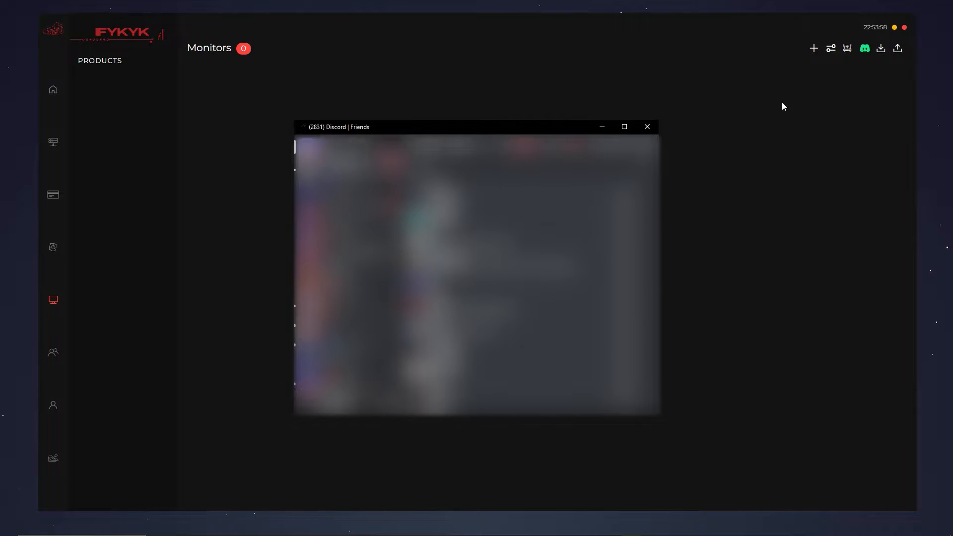
click(646, 126)
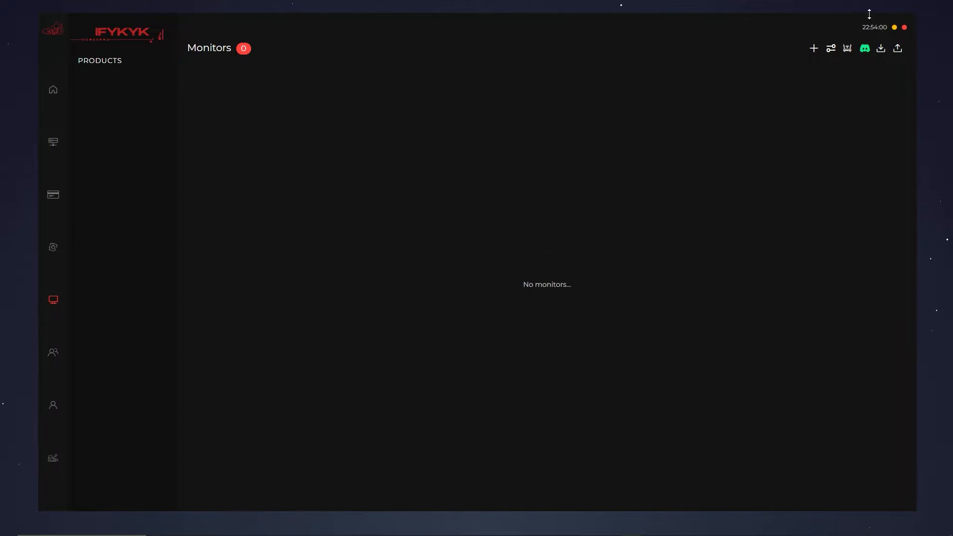
Start a new Discord monitor, refresh the server list and choose Peachy Pings® as the server
click(814, 50)
click(590, 290)
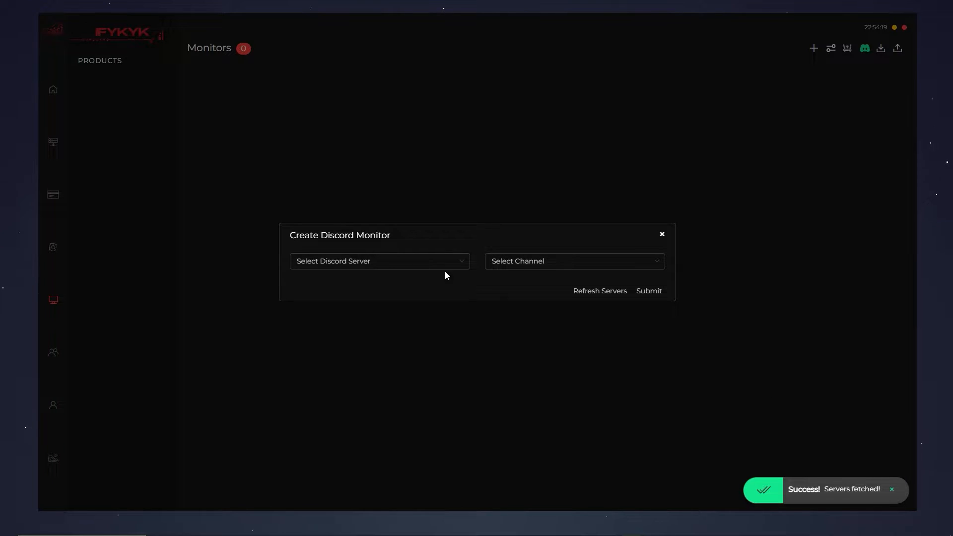
click(465, 264)
scroll(427, 319, down, 5)
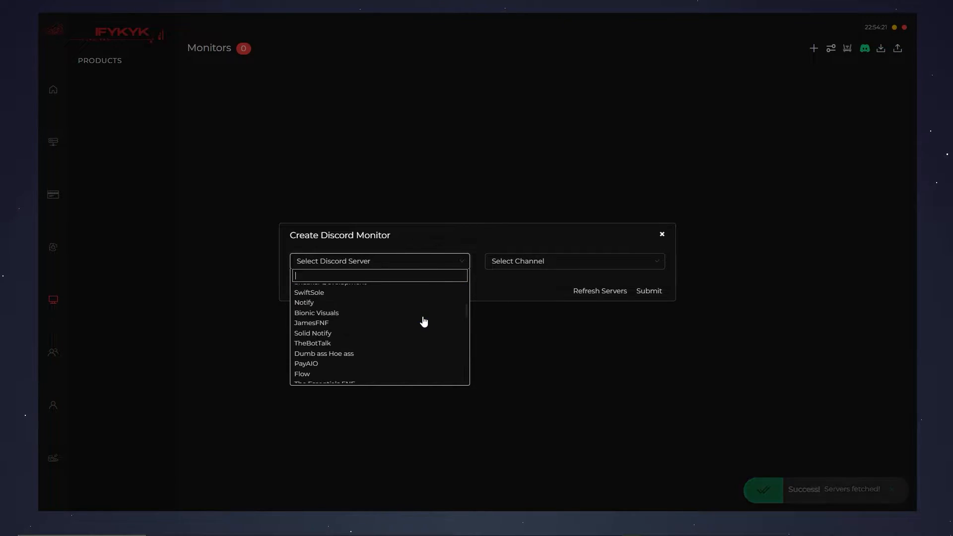
scroll(400, 362, up, 2)
scroll(417, 309, down, 2)
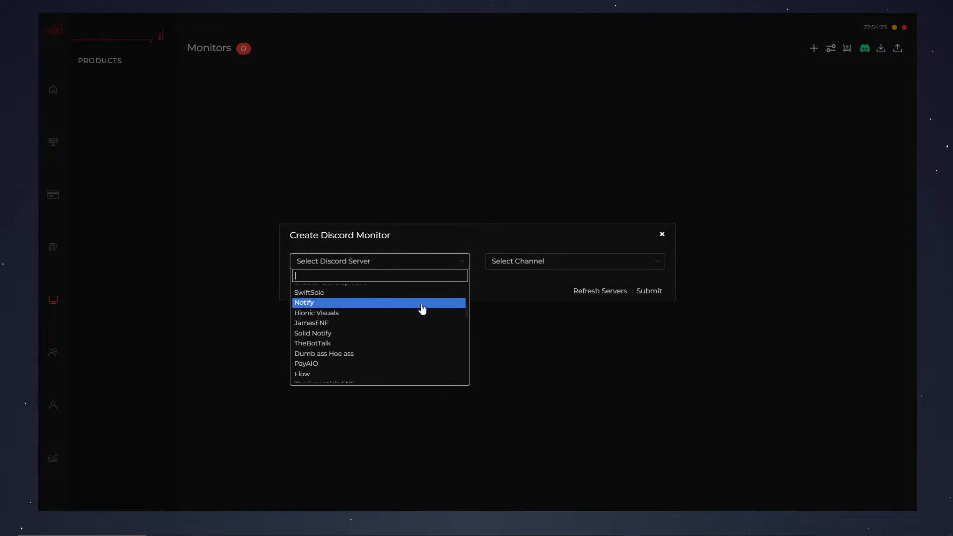
scroll(397, 313, up, 4)
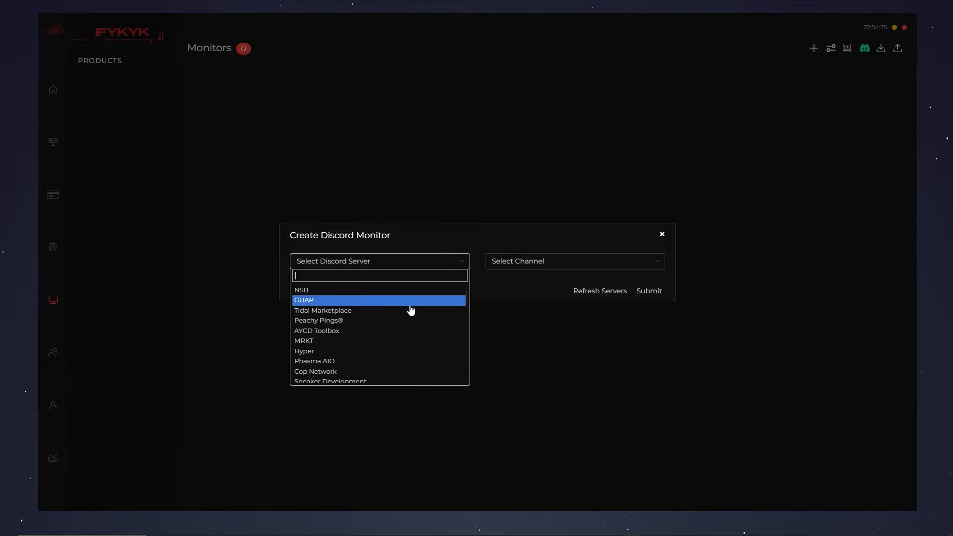
scroll(409, 321, up, 1)
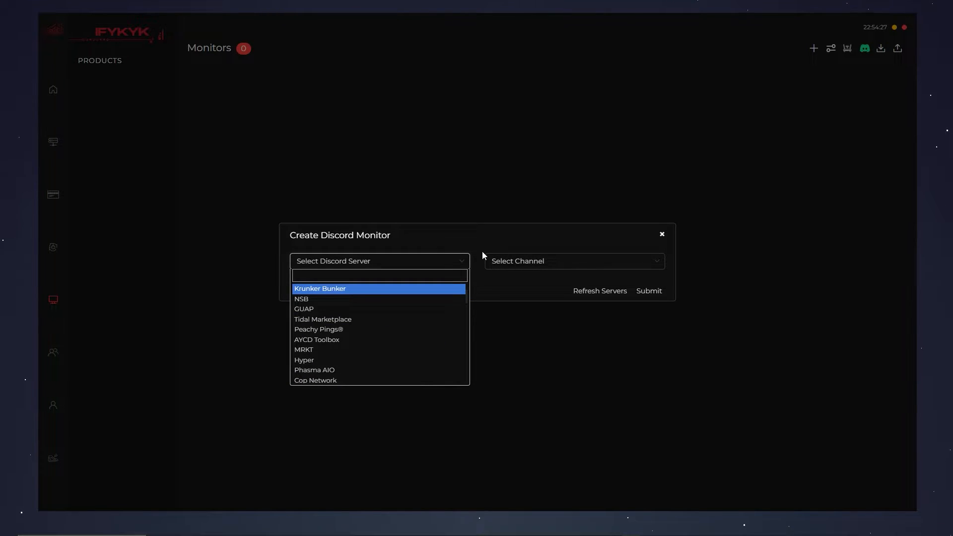
text(peachy)
key(Return)
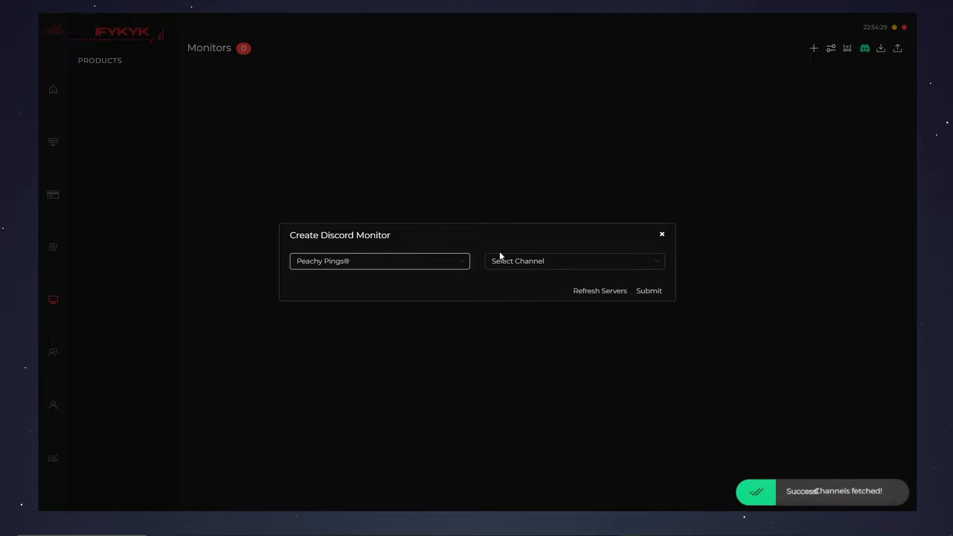
Choose the footlocker-eu channel for the Discord monitor and submit it
click(518, 263)
scroll(539, 353, down, 10)
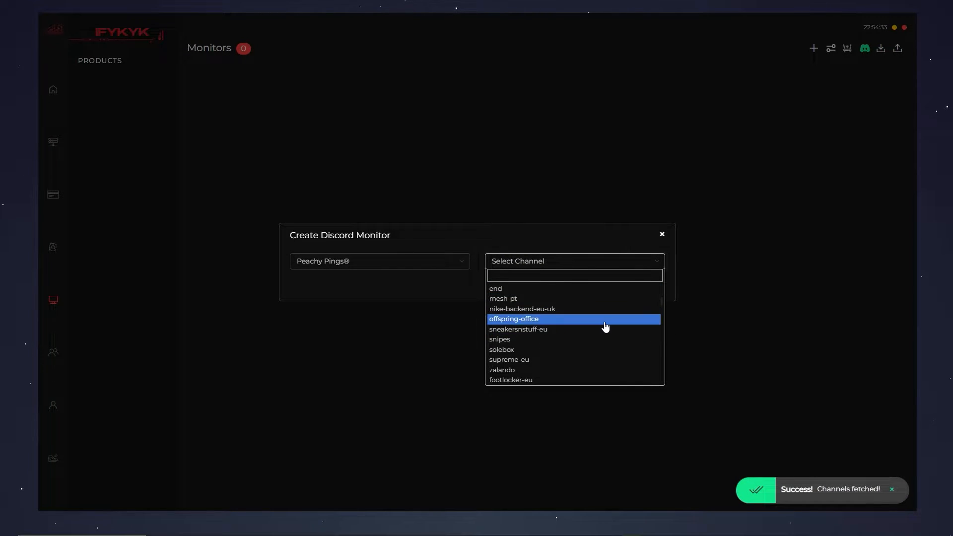
scroll(558, 325, down, 2)
scroll(532, 331, up, 1)
click(533, 331)
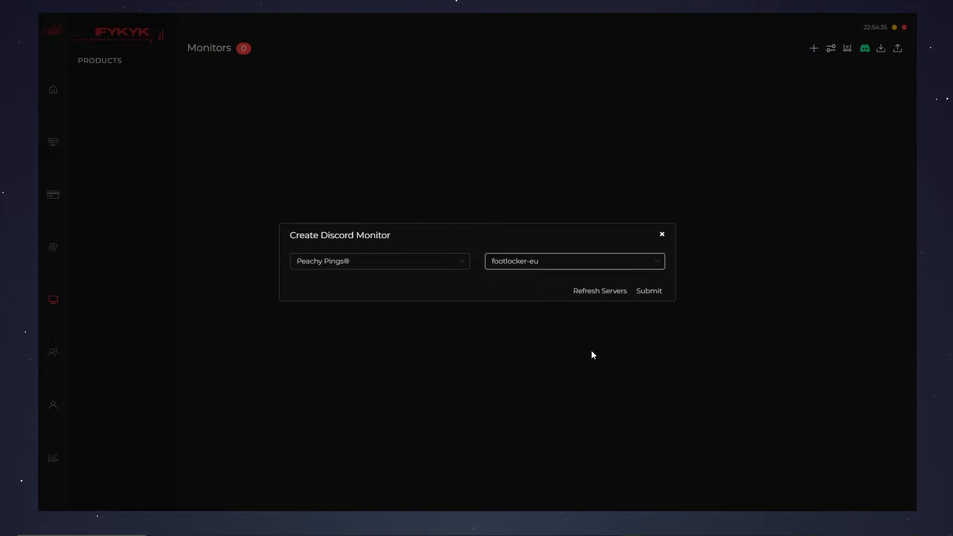
click(647, 292)
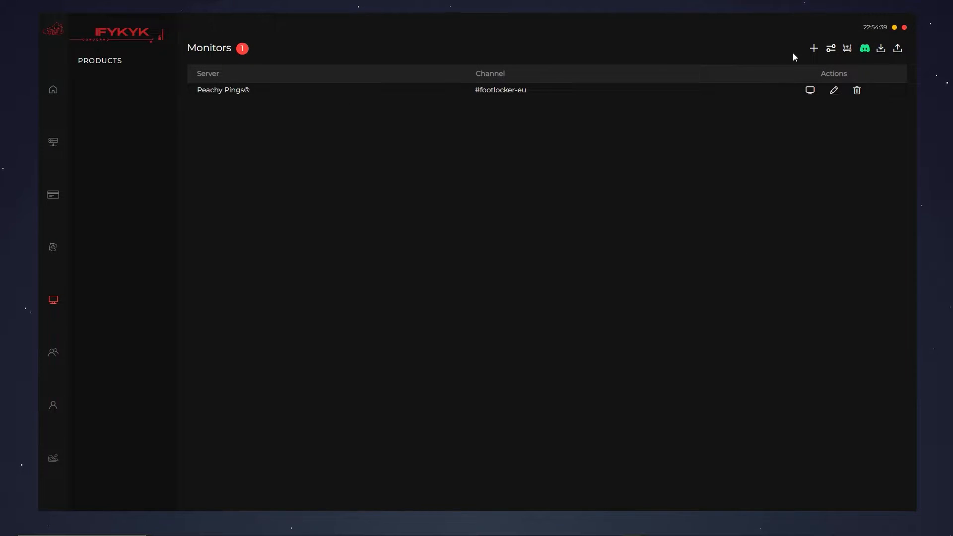
Open the live monitor window for the footlocker-eu channel and move it over the middle of the Monitors page
click(811, 93)
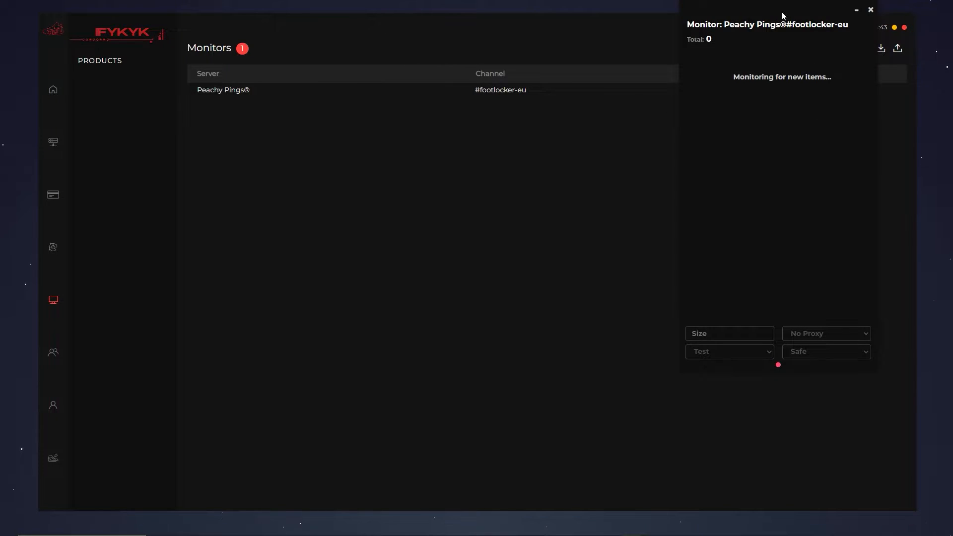
drag(781, 15, 497, 27)
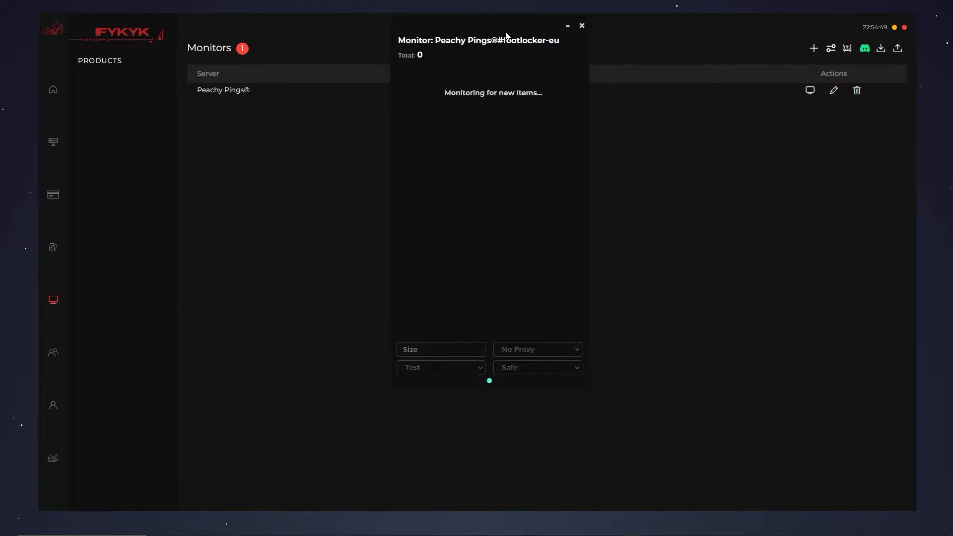
drag(505, 36, 525, 47)
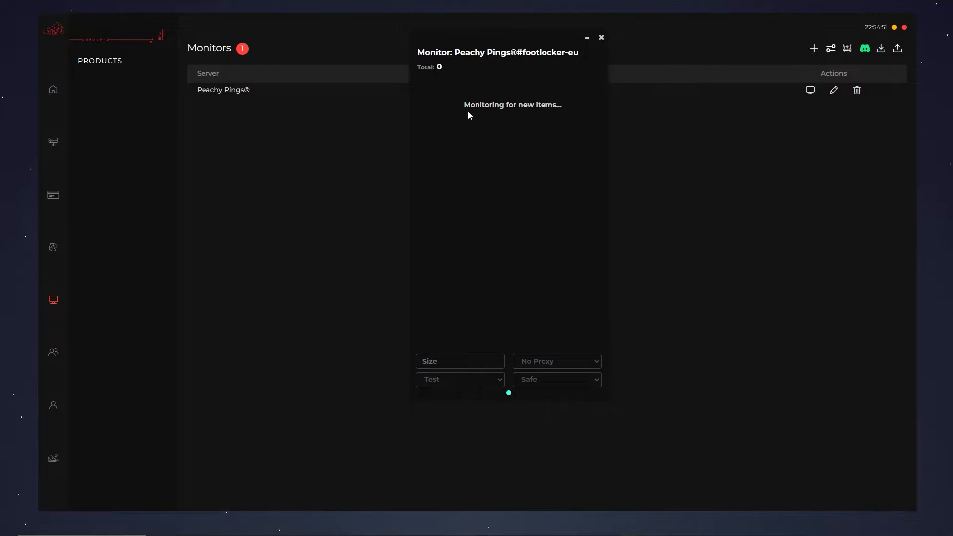
Review the monitor window's proxy choices, Test list and mode choices, keep the mode on Safe, and close the window
click(555, 364)
click(553, 362)
click(486, 383)
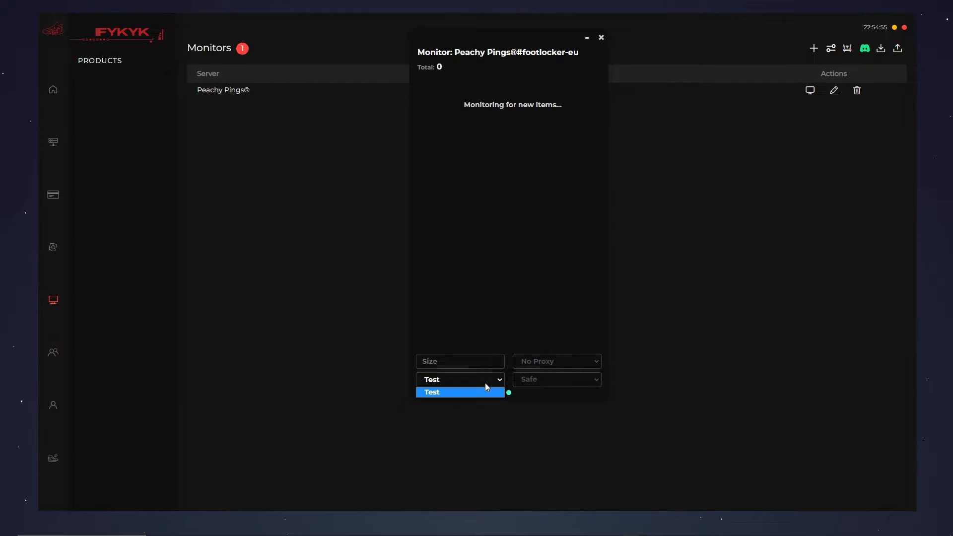
click(433, 379)
click(450, 379)
click(562, 383)
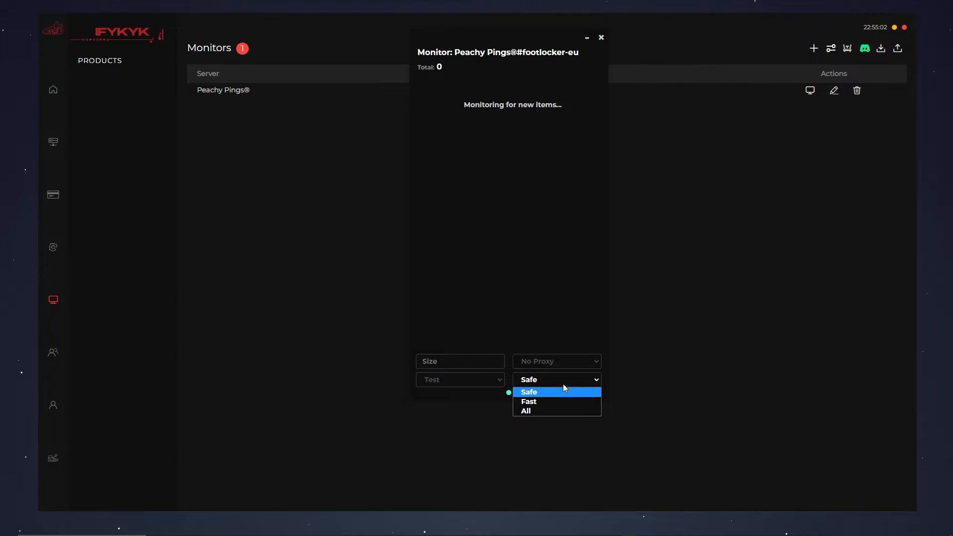
click(541, 396)
drag(498, 37, 437, 62)
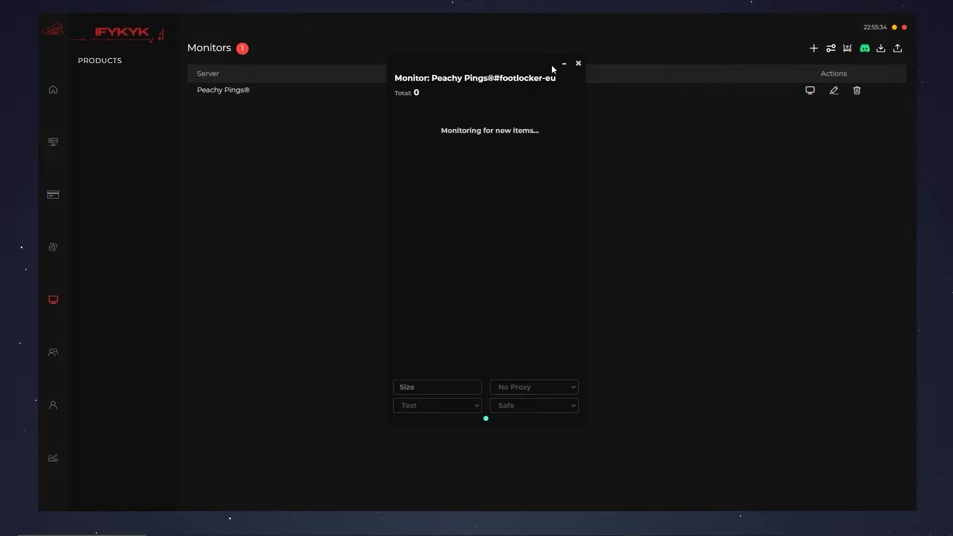
click(577, 64)
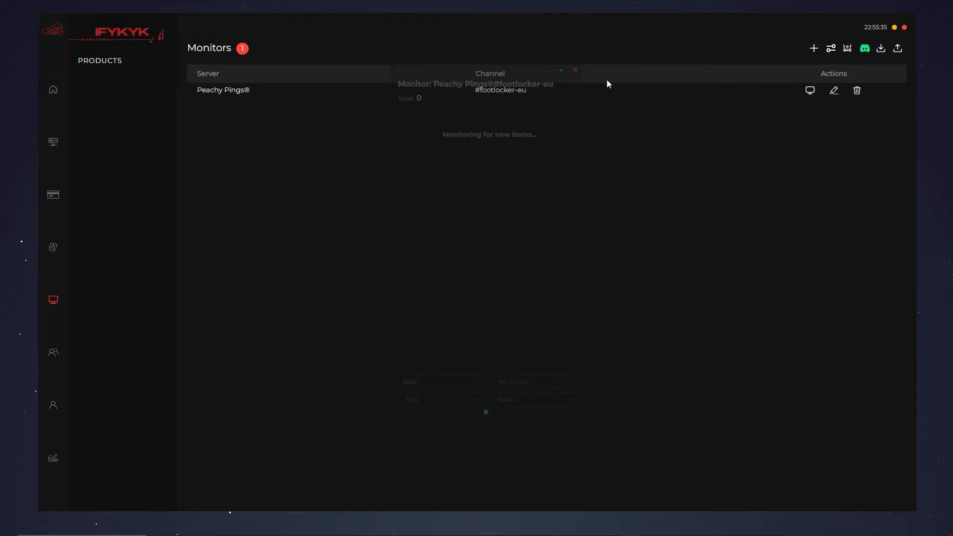
Toggle Blue Tasks on and back off, and view the Discord login proxy dialog without entering a proxy
click(833, 50)
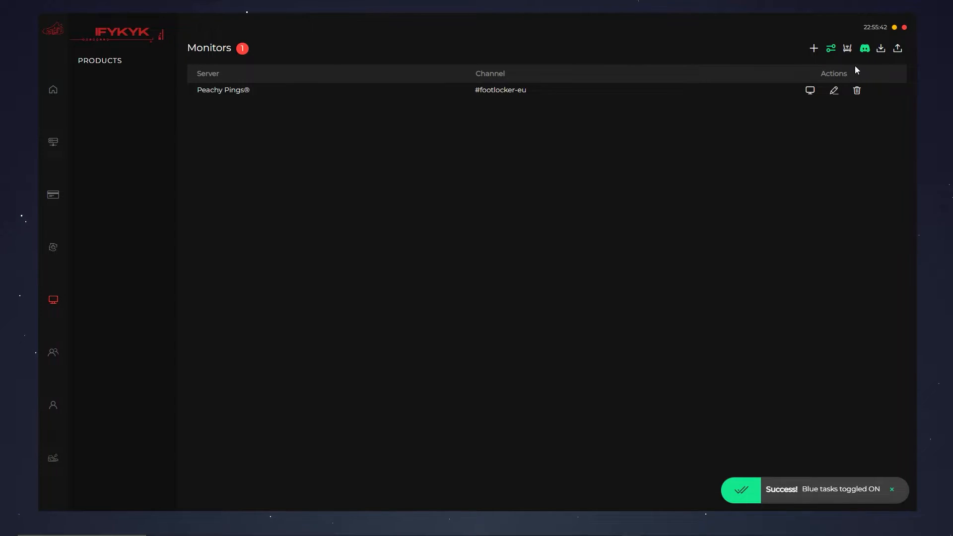
click(831, 48)
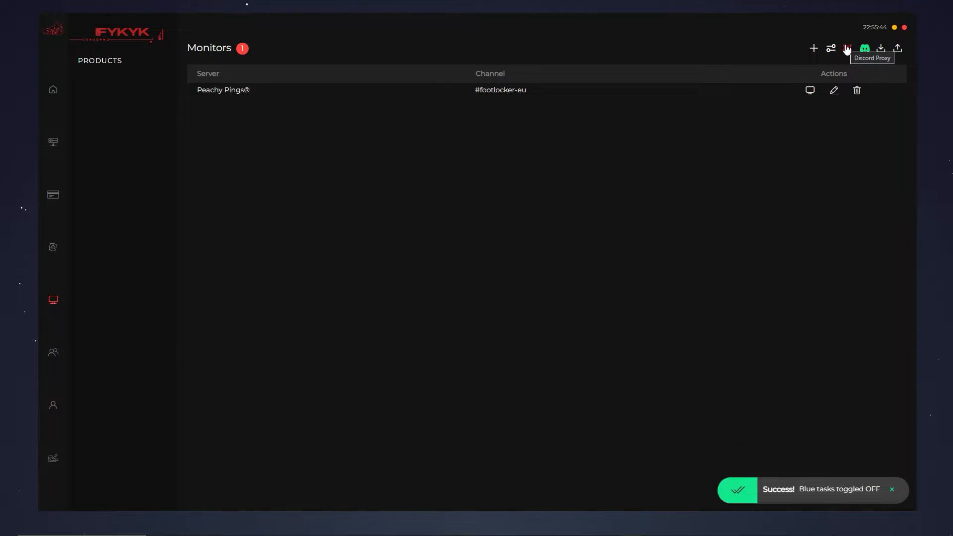
click(846, 48)
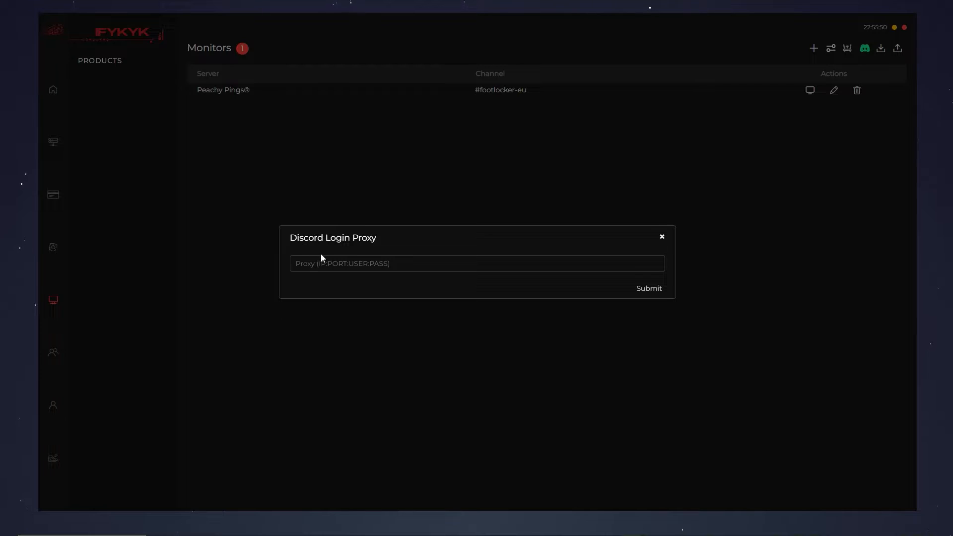
click(662, 236)
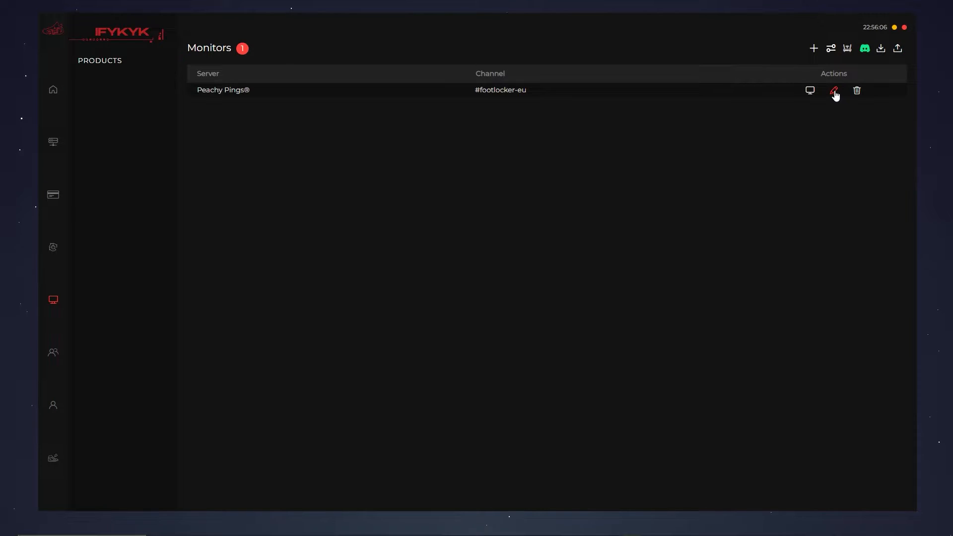
View the footlocker-eu monitor's edit settings without changing them and delete the monitor
click(833, 91)
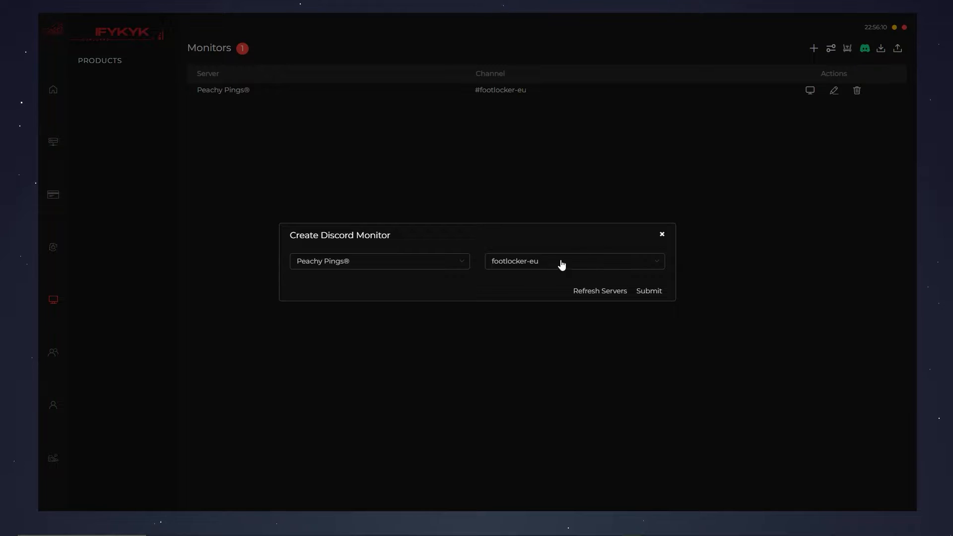
click(662, 234)
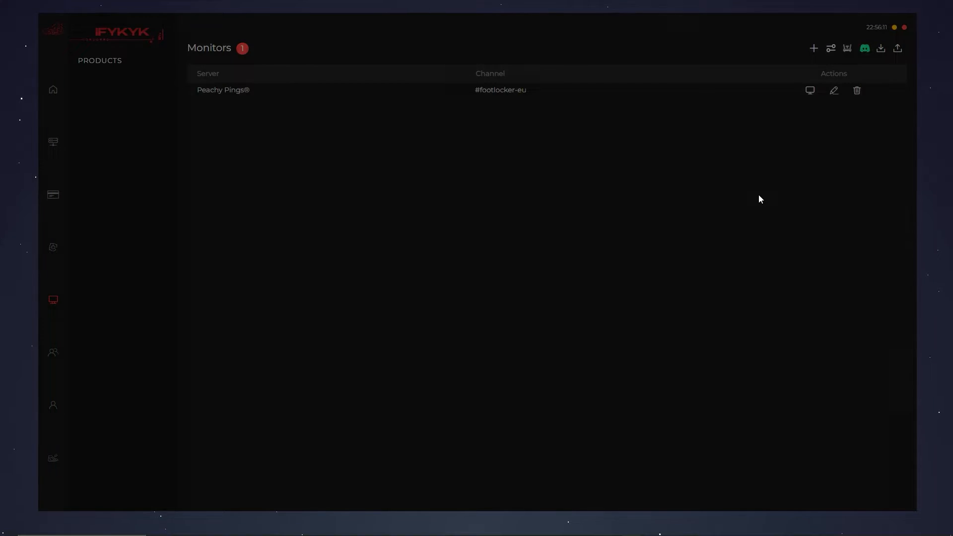
click(856, 91)
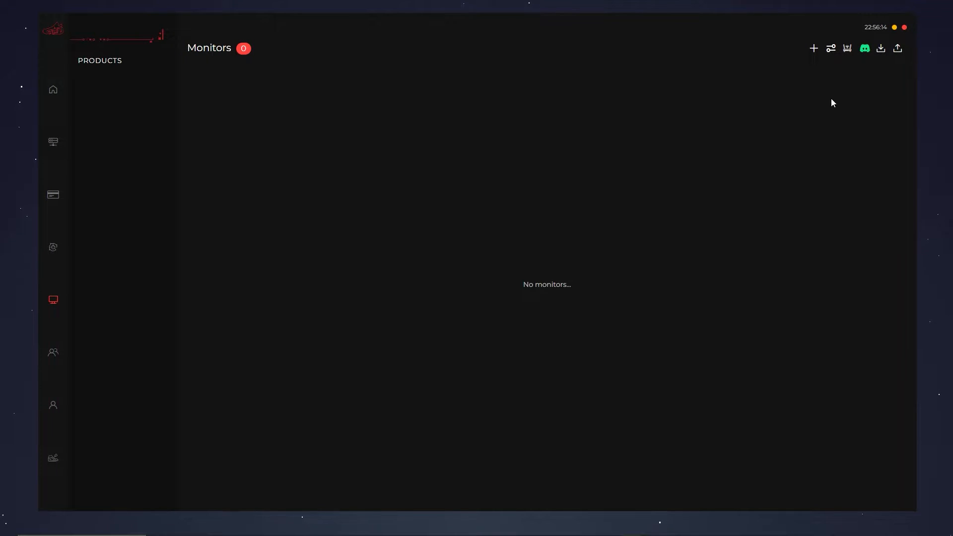
Create a captcha solver named Video Test without a proxy
click(53, 247)
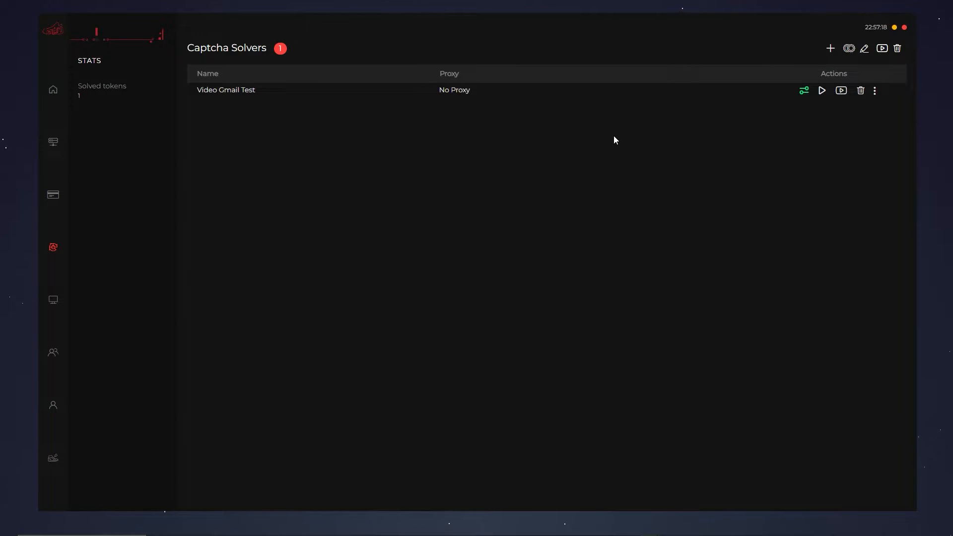
click(829, 50)
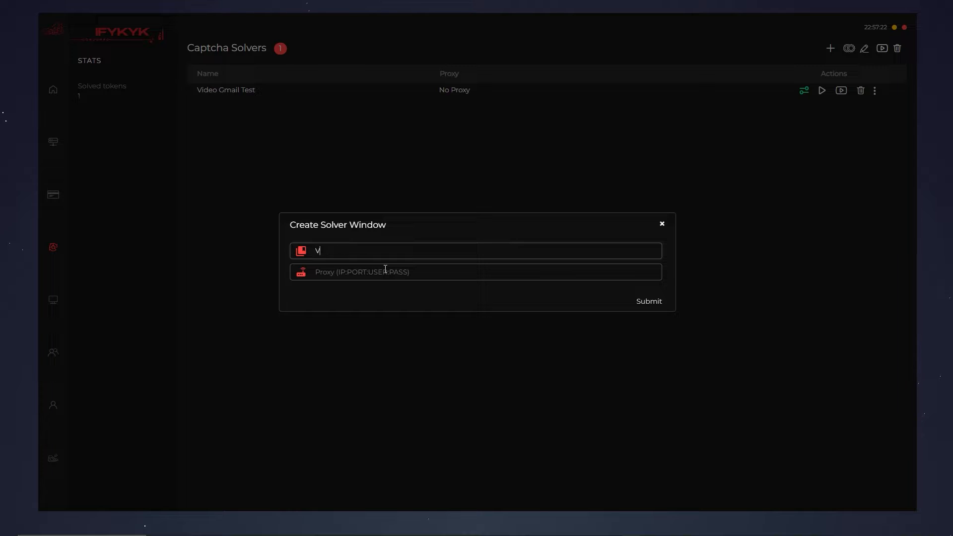
drag(351, 250, 288, 251)
click(425, 293)
click(649, 302)
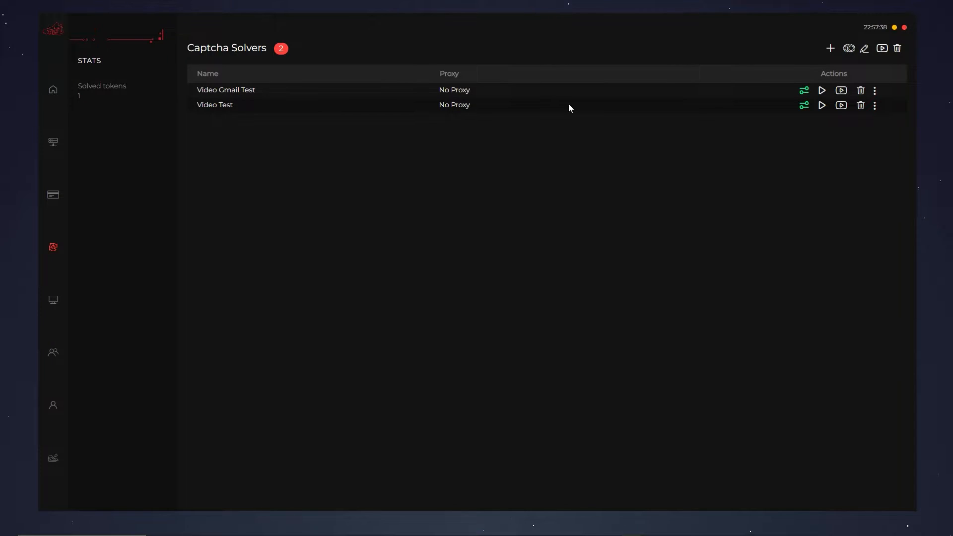
Open the Video Test solver's captcha window to view it, and close it
click(821, 106)
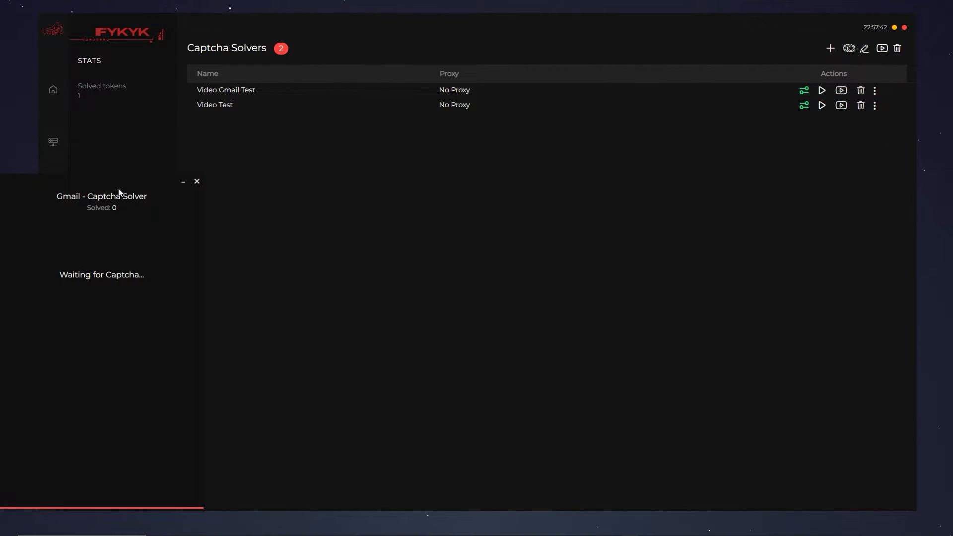
drag(118, 192, 538, 105)
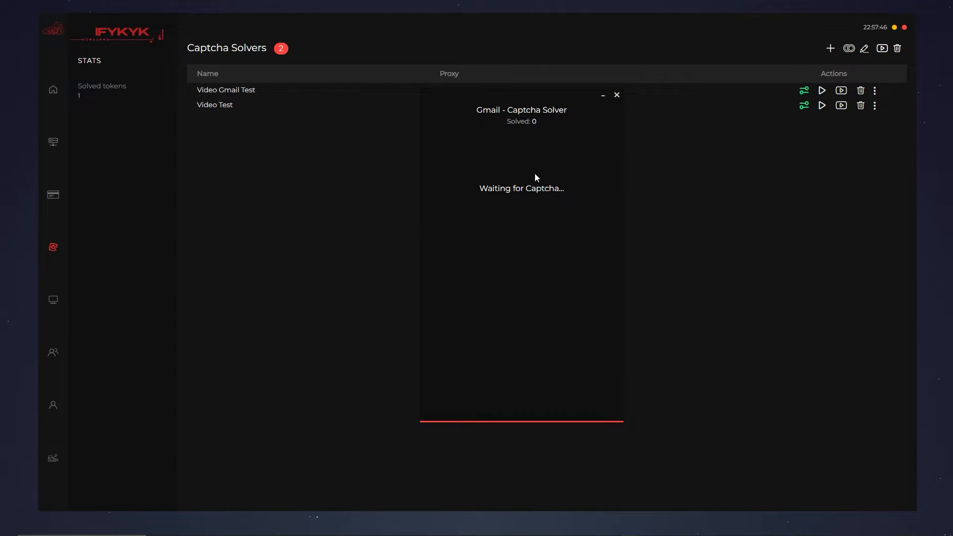
click(616, 95)
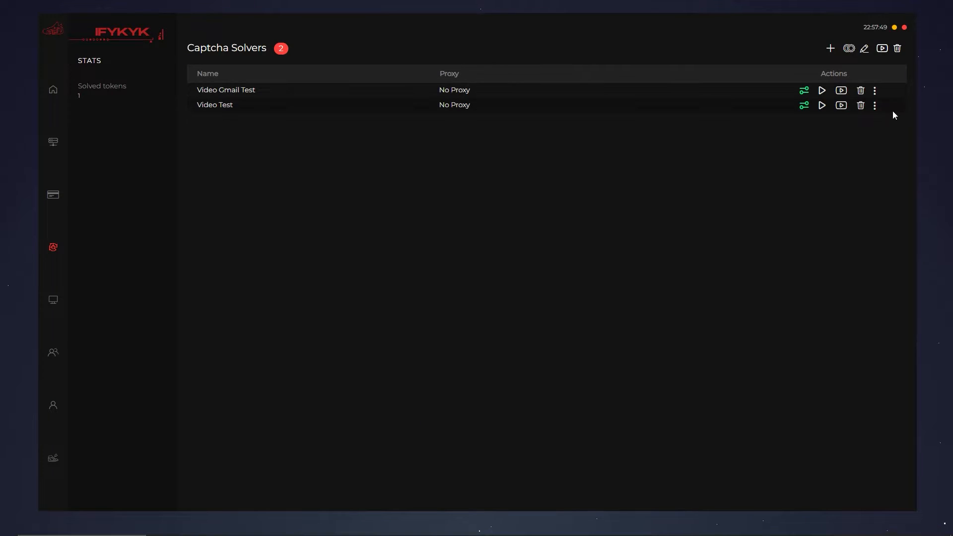
Open the YouTube session for the Video Test solver and sign in with the Google account's e-mail and password
click(842, 110)
drag(508, 128, 588, 139)
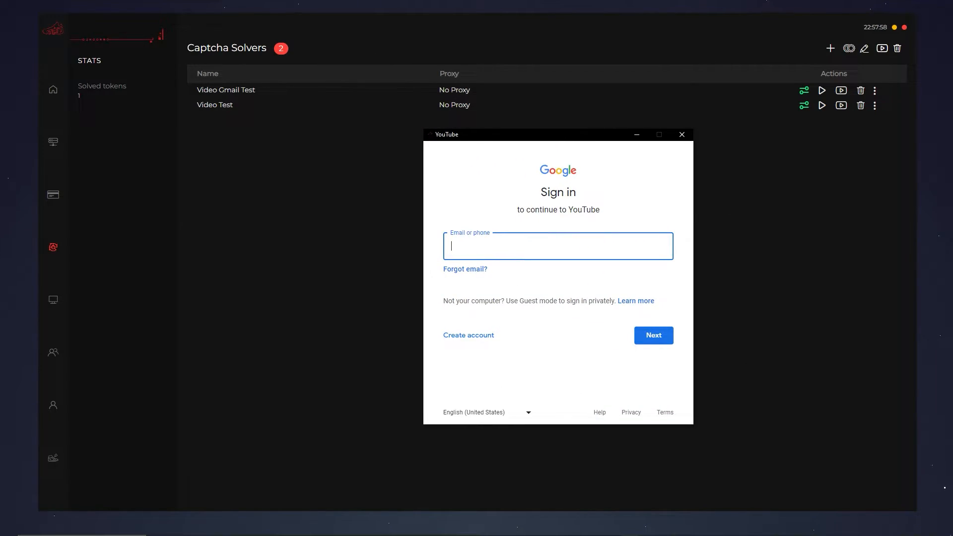
click(559, 249)
key(ctrl+v)
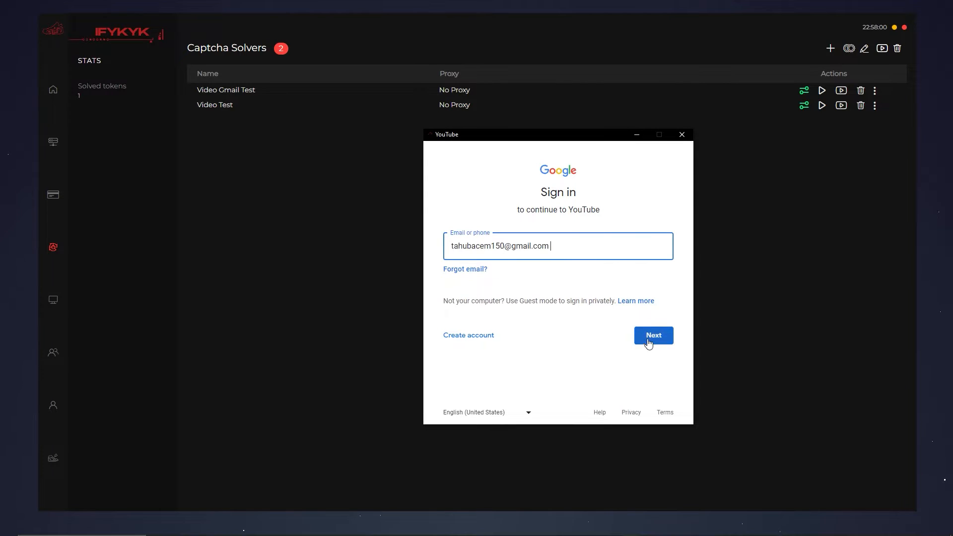
click(647, 342)
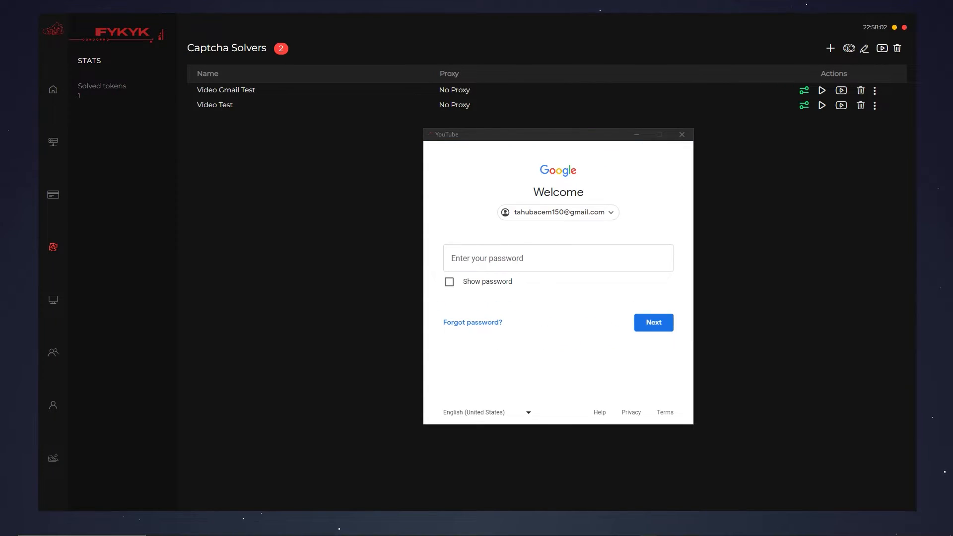
click(608, 258)
key(ctrl+v)
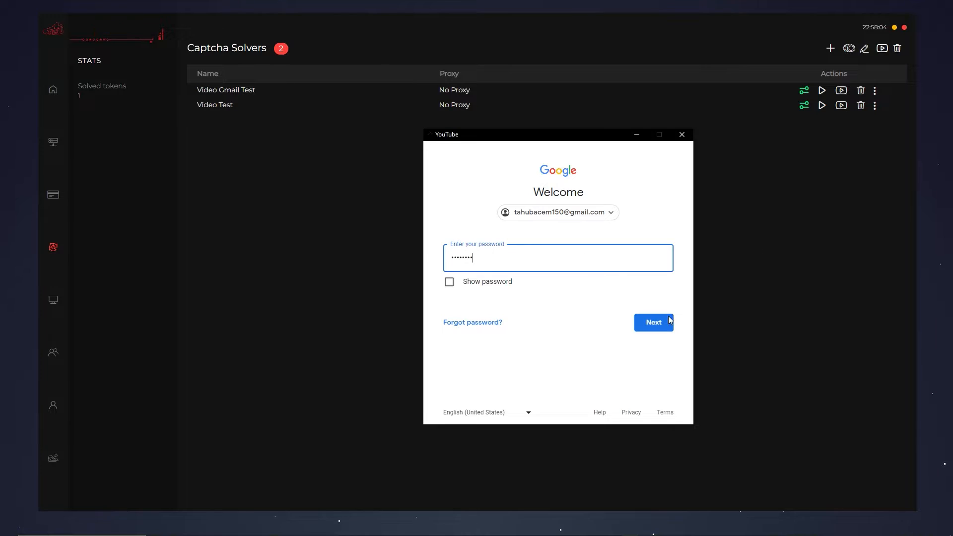
click(662, 327)
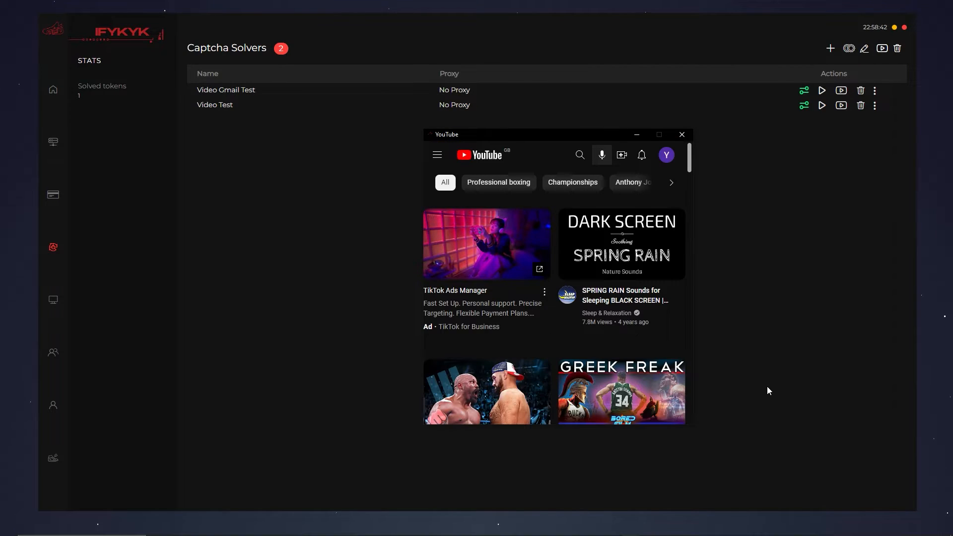
Play the video "Tyson Fury vs Derek Chisora 3 - A CLOSER LOOK", skip its ad, and close the YouTube window
scroll(605, 234, down, 2)
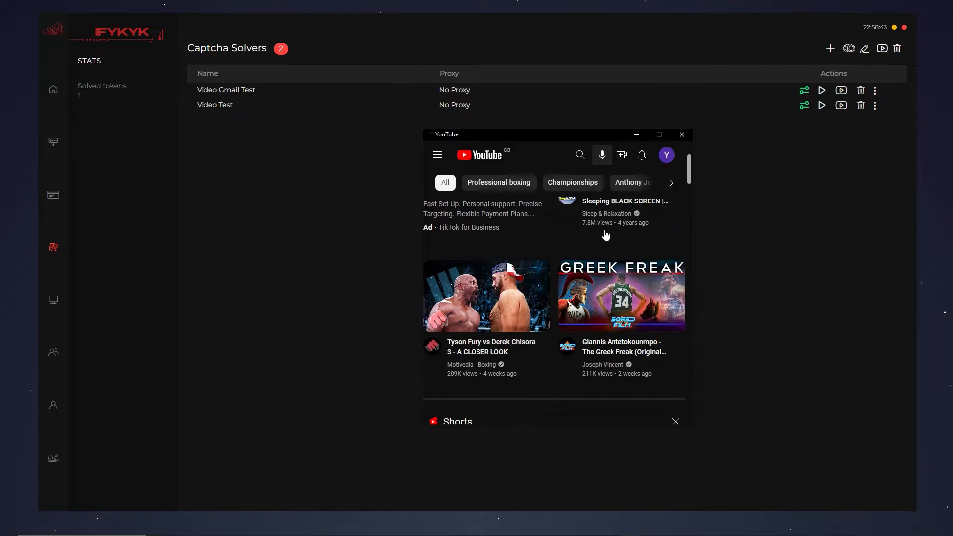
scroll(605, 234, down, 1)
click(511, 261)
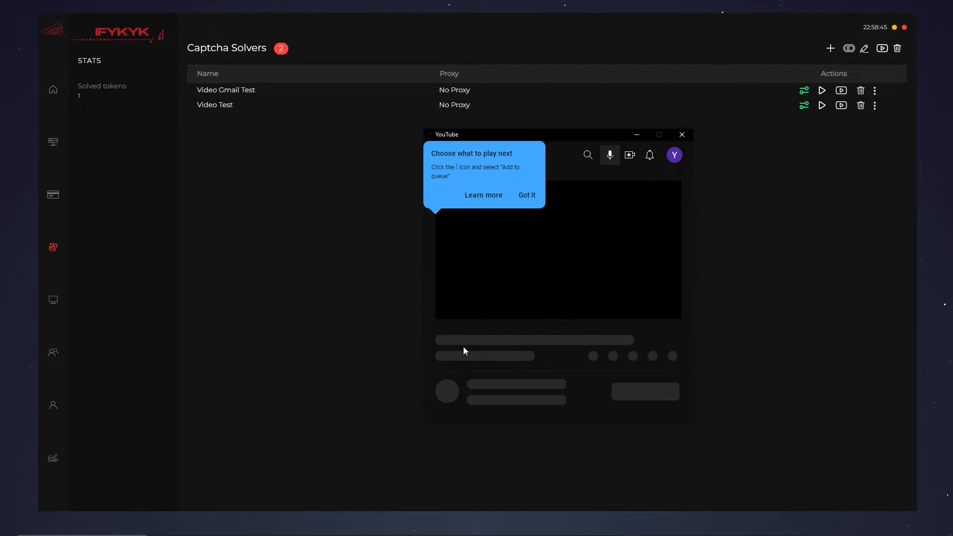
click(485, 306)
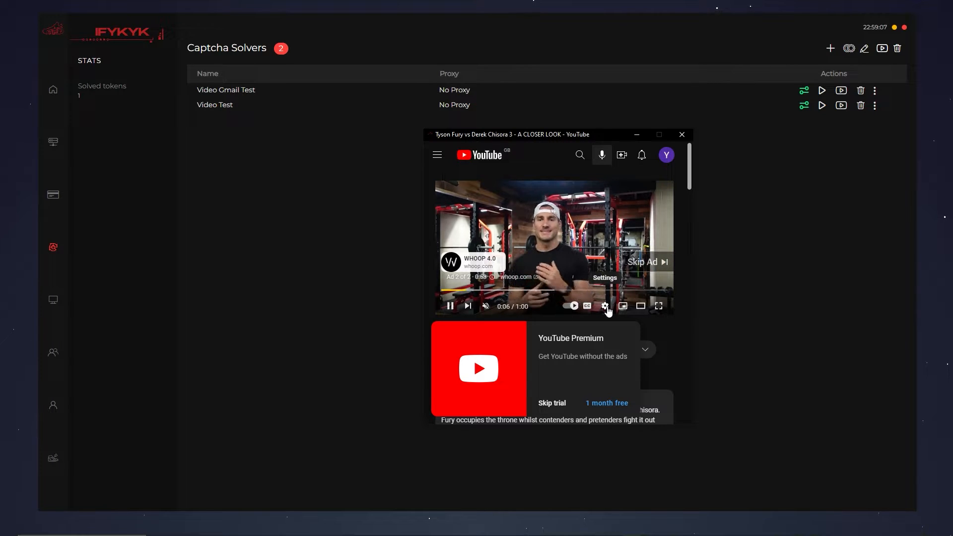
click(644, 259)
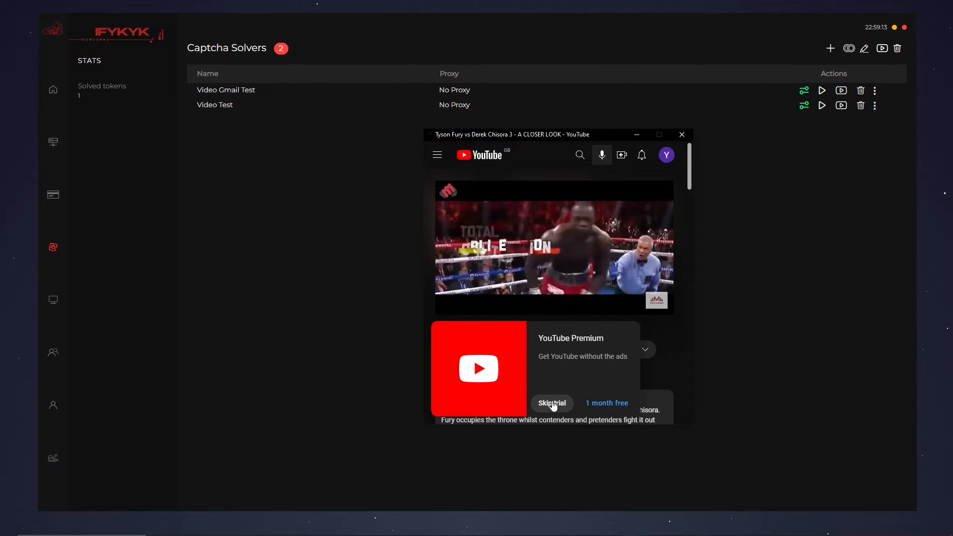
click(681, 134)
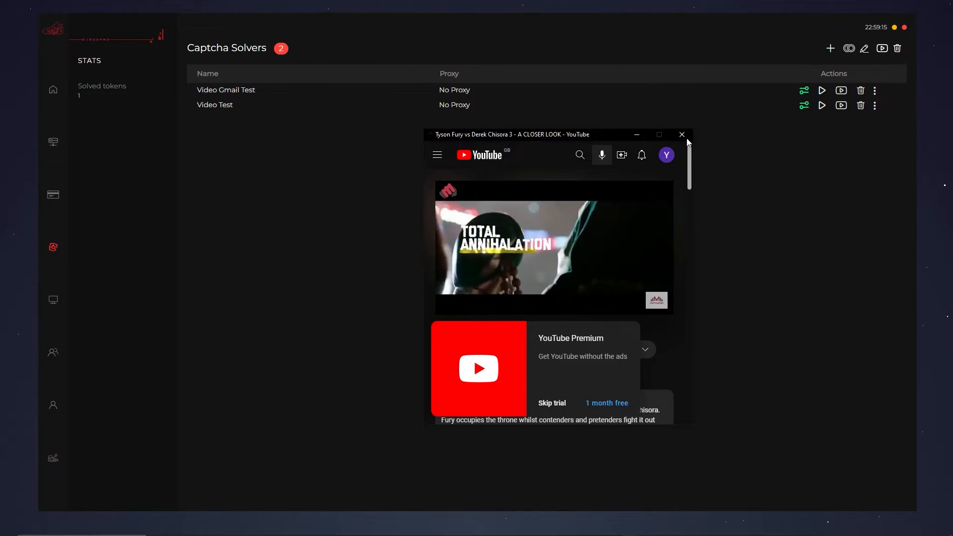
View the Video Test solver's extra options and its edit dialog, and close the dialog without changes
click(875, 106)
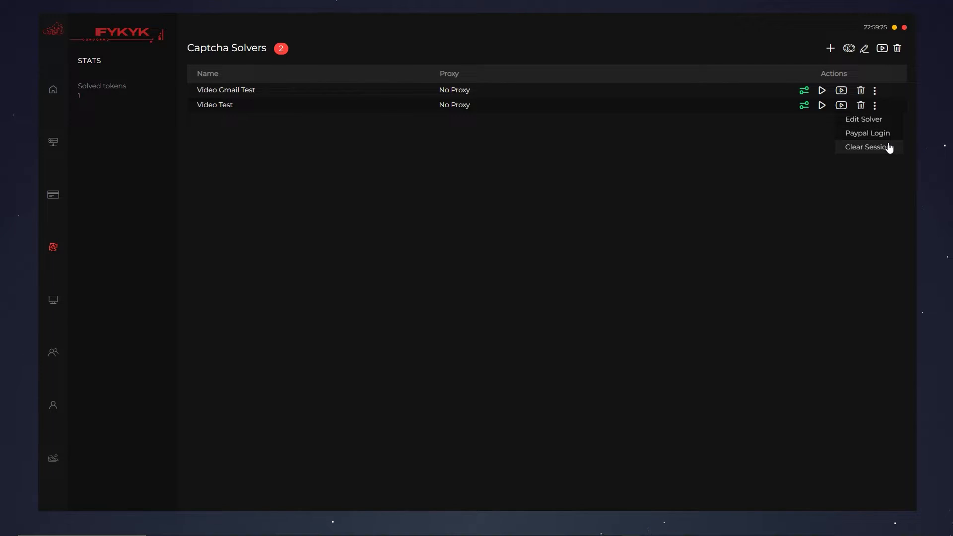
click(879, 122)
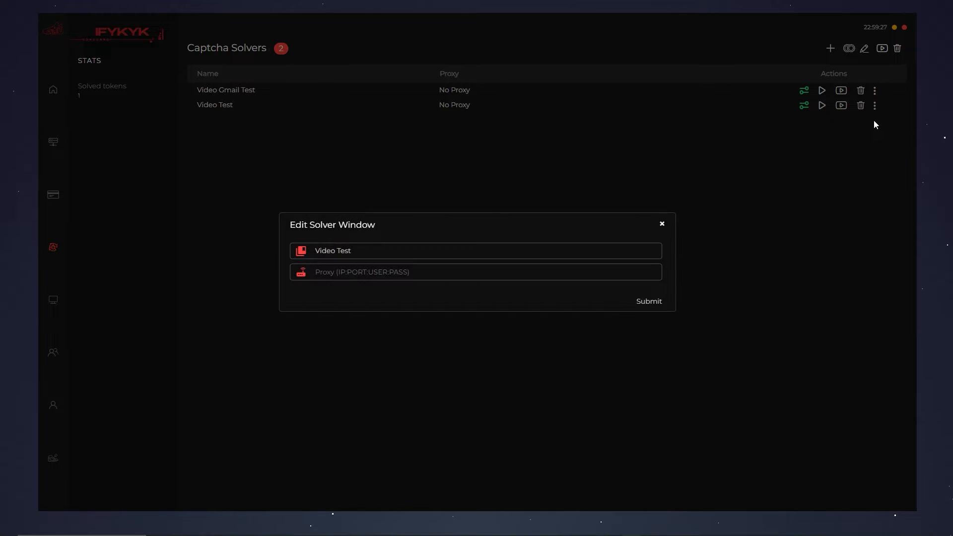
click(661, 224)
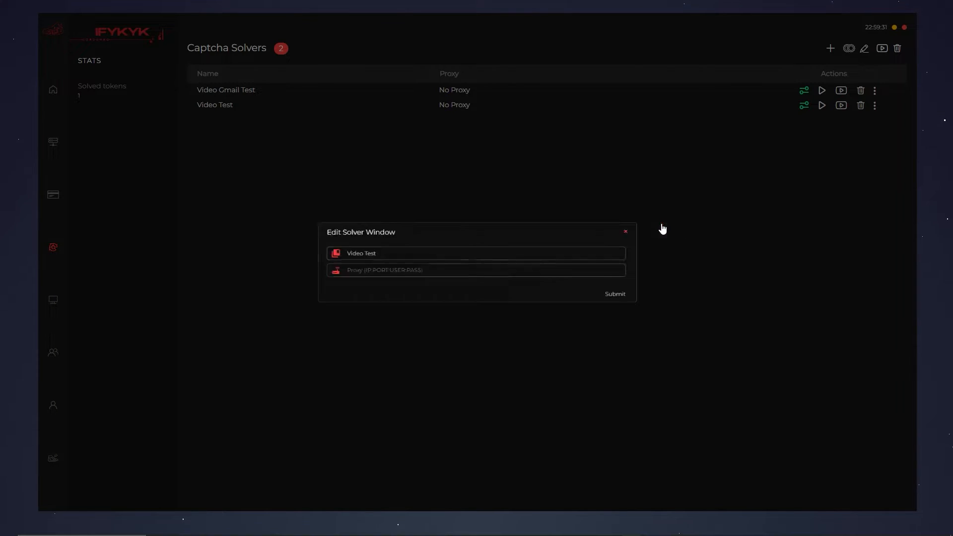
View the AYCD AutoSolve Integration dialog and the options for turning all captcha solvers on or off, leaving the integration unconnected
click(848, 49)
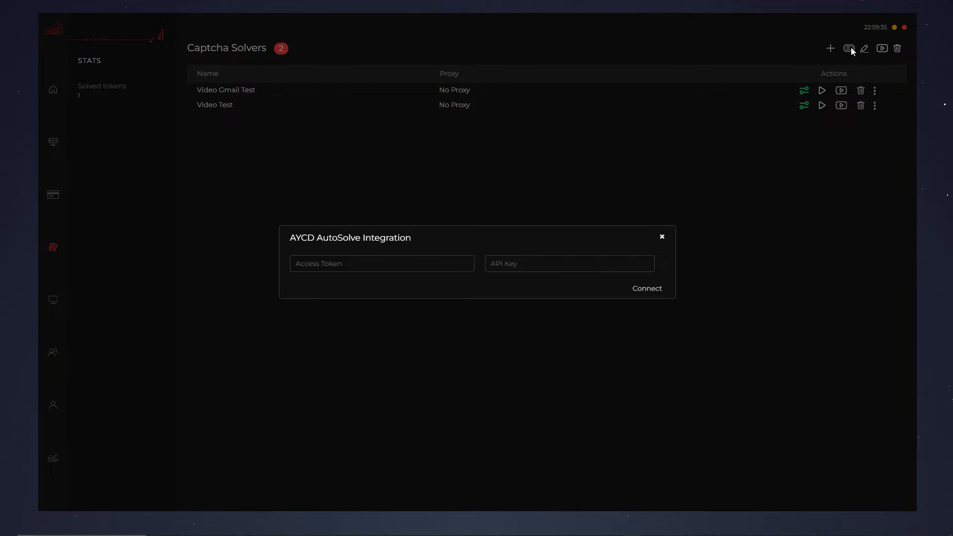
click(662, 239)
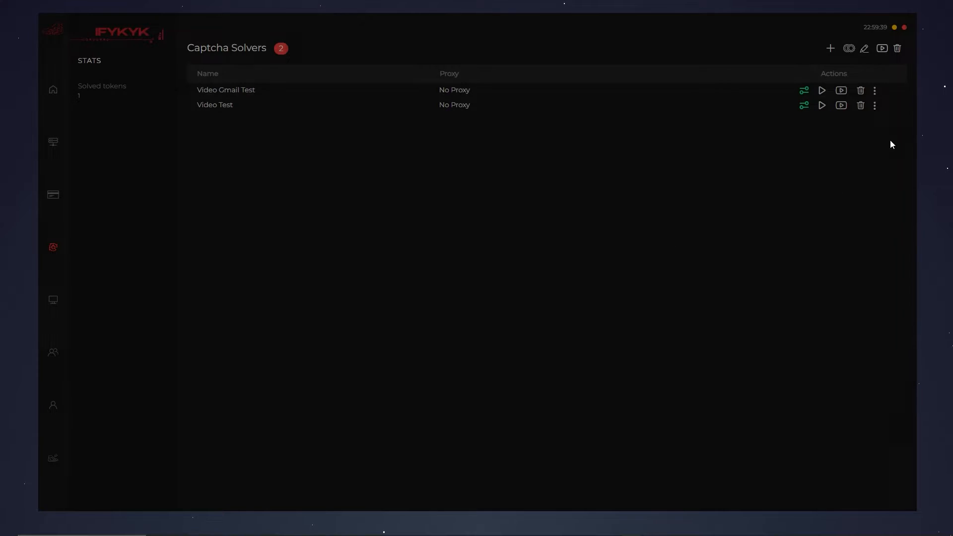
click(865, 49)
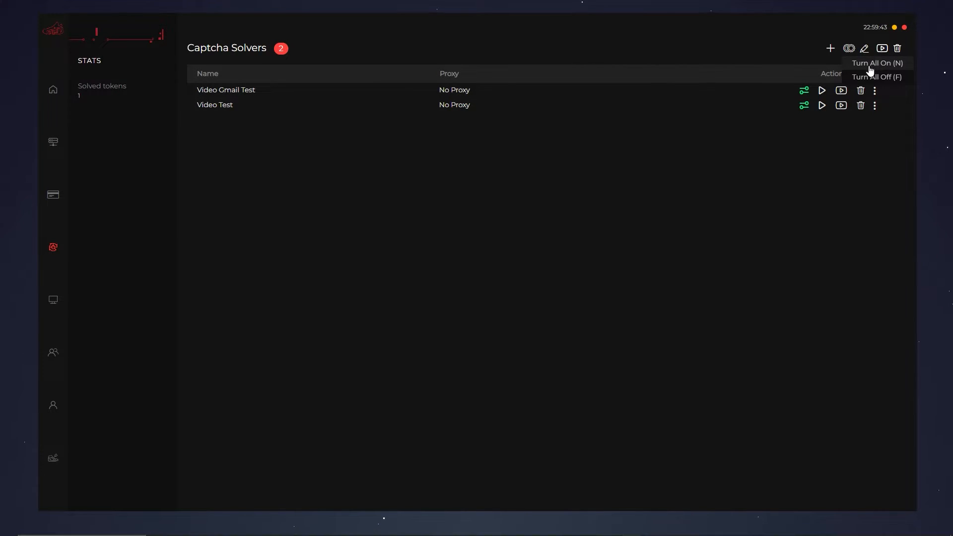
click(899, 77)
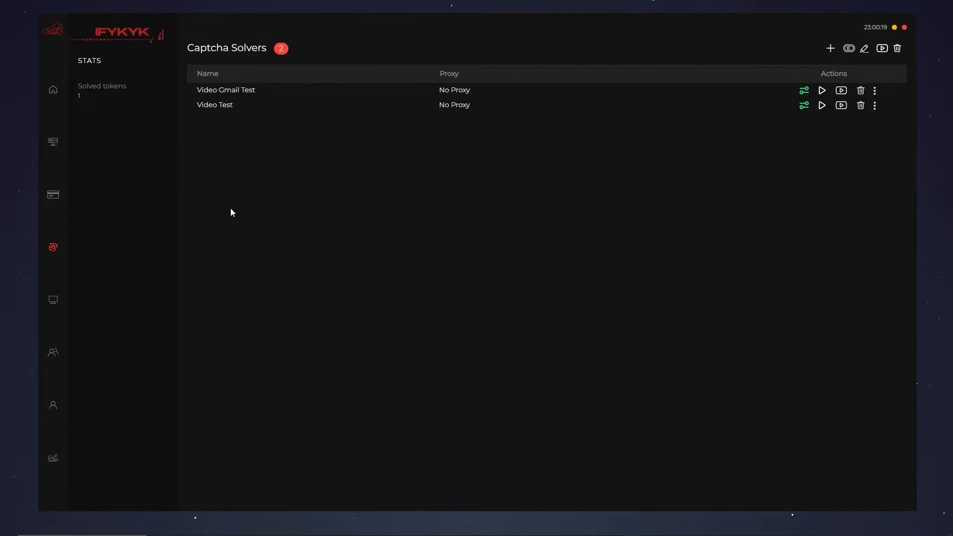
Create a billing group named "Video Test Billing Group" containing the Test billing profile
click(53, 200)
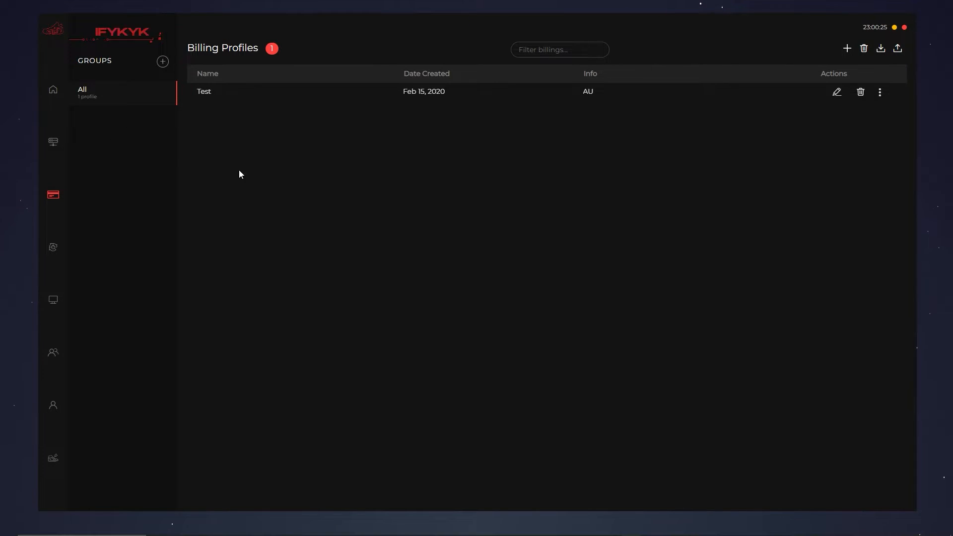
click(162, 61)
click(362, 252)
text(Vid)
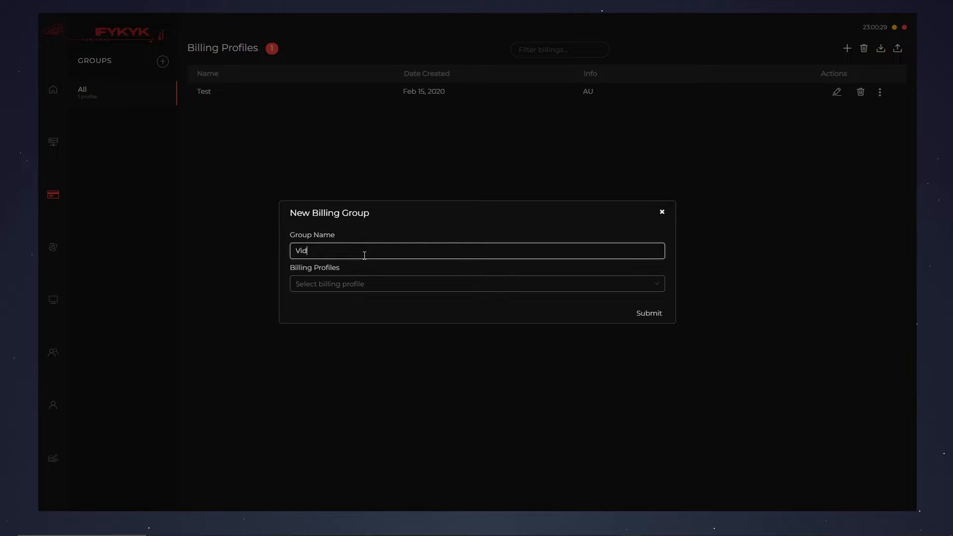
text(eo TESt Billing Grou)
text(p)
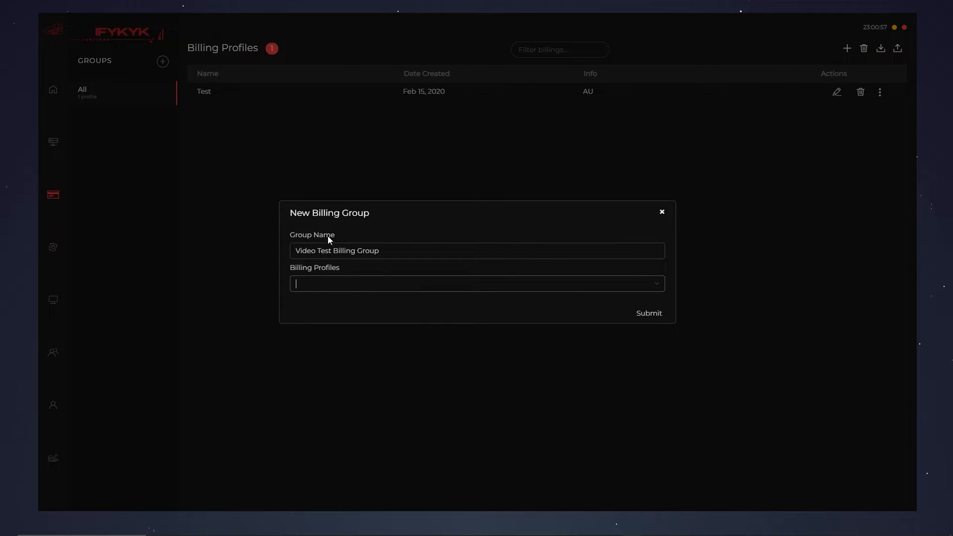
click(660, 280)
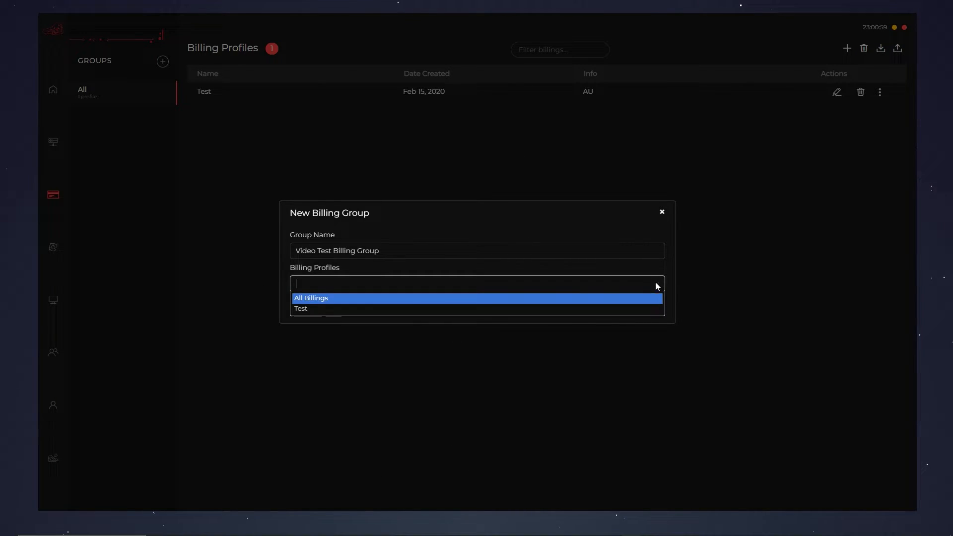
click(303, 310)
click(659, 314)
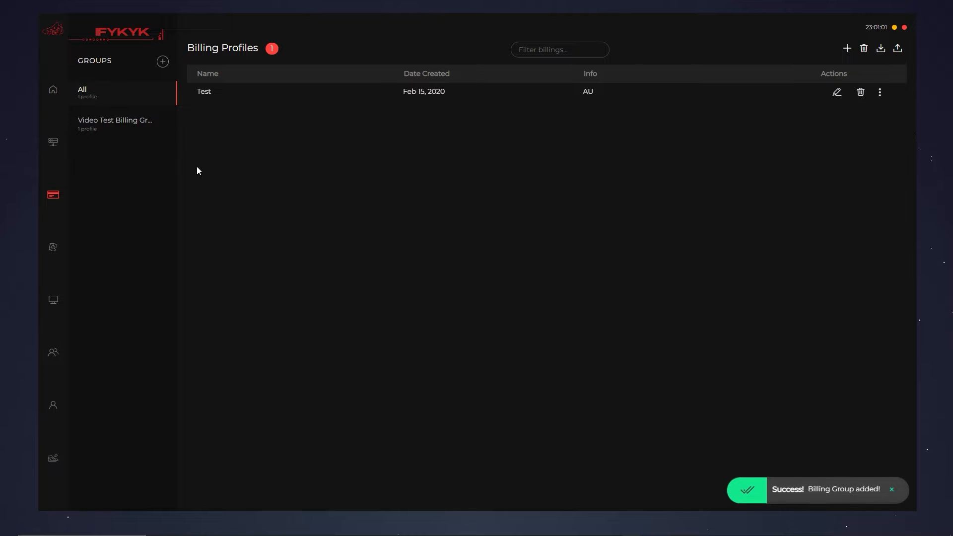
Start a new billing profile in the Video Test Billing Group and set its billing address to be the same as shipping
click(119, 124)
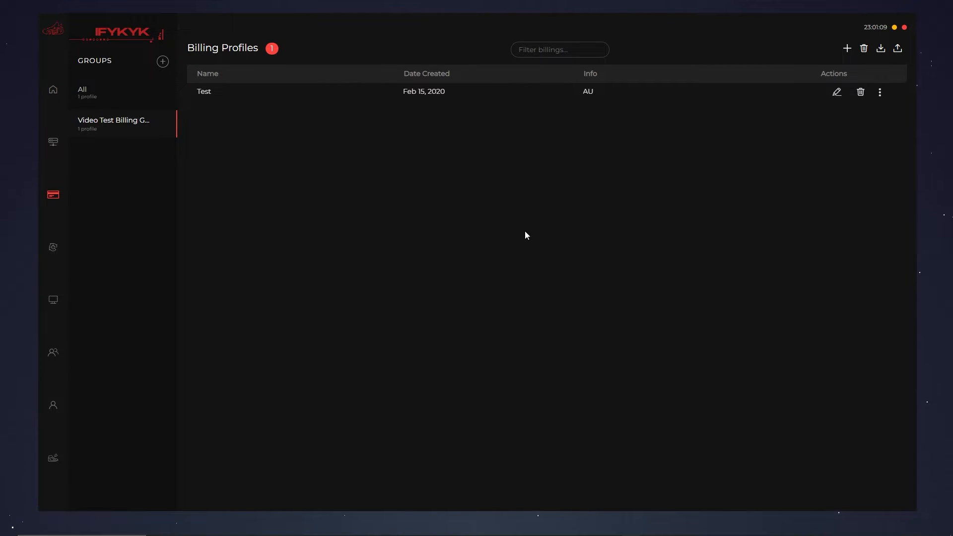
click(845, 49)
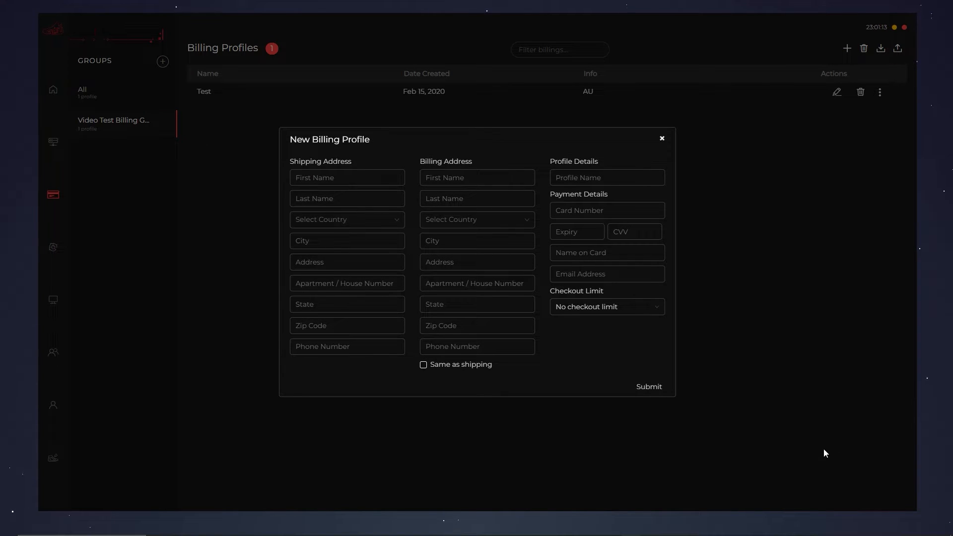
click(445, 366)
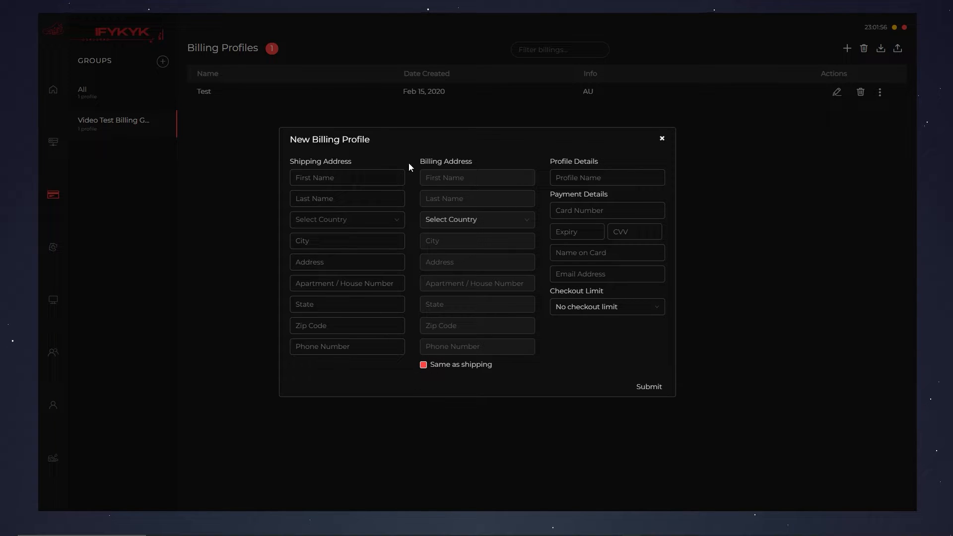
Enter the shipping first and last name and choose United Kingdom as the country
click(296, 180)
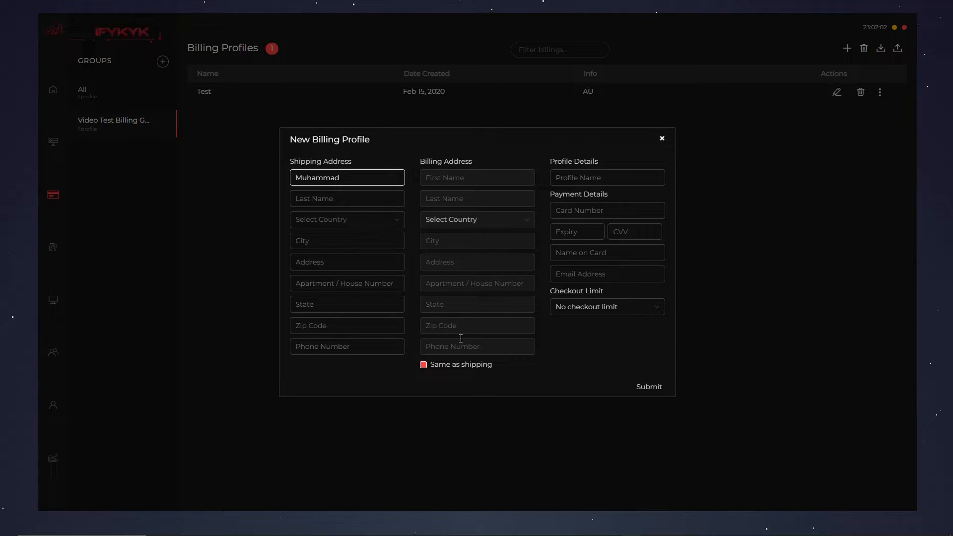
key(Tab)
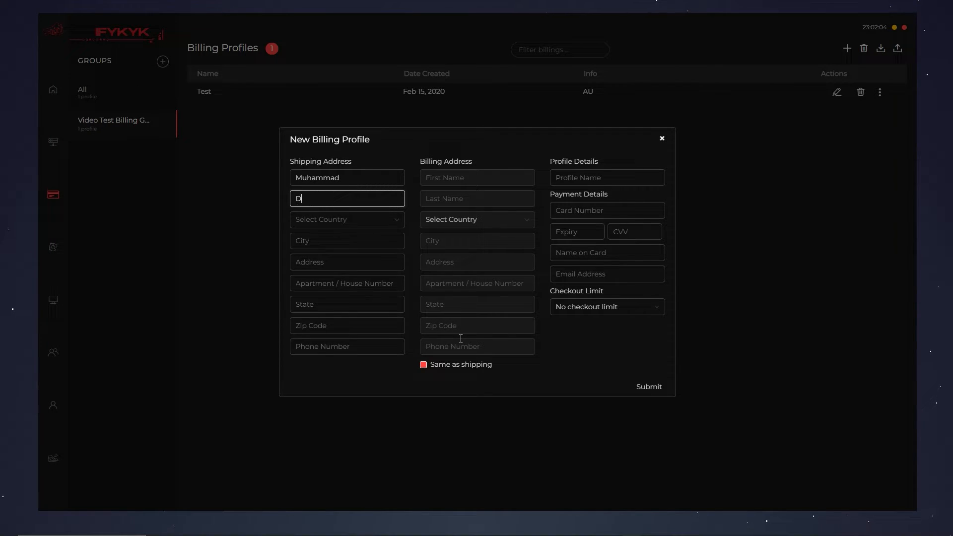
key(Tab)
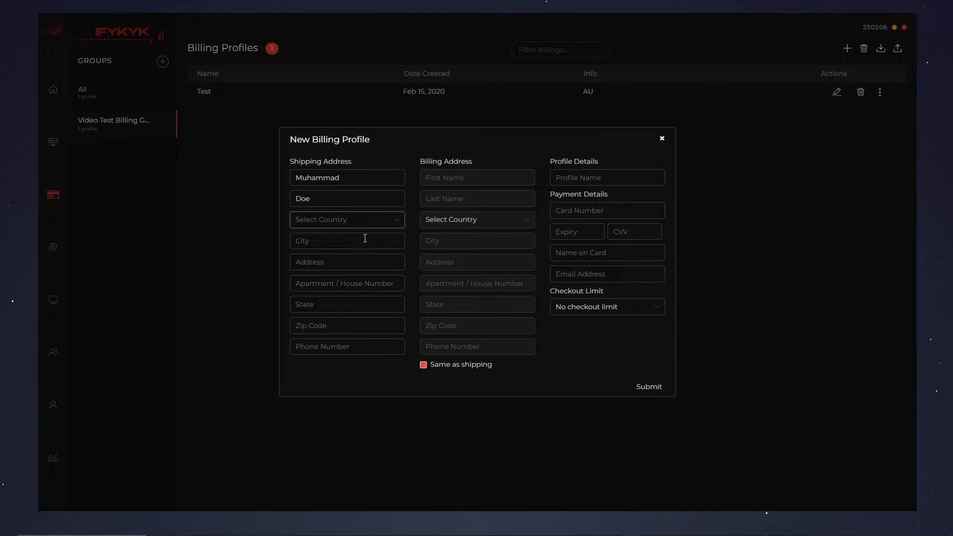
key(space)
click(360, 243)
click(343, 245)
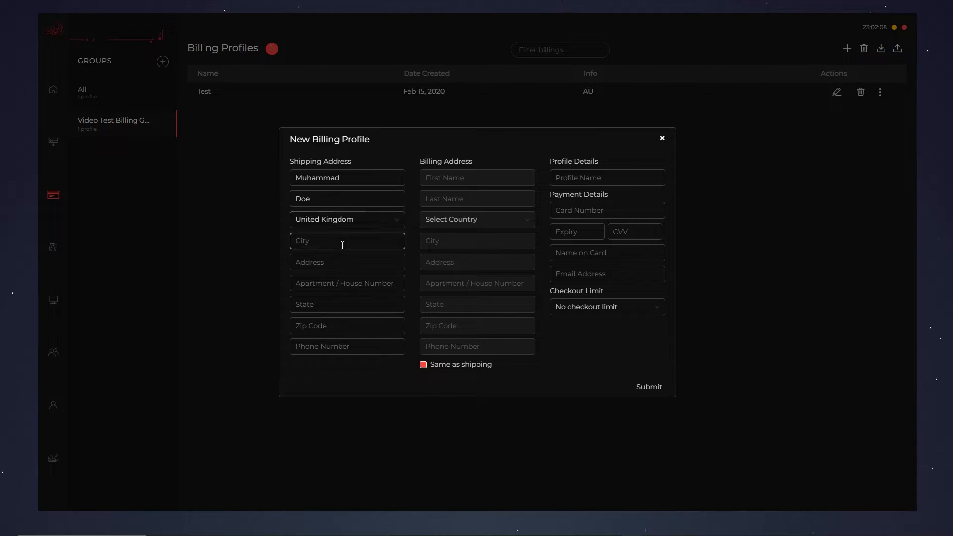
Fill in the shipping address's city, street address and apartment or house number
text(Pollyy)
key(Tab)
text(12)
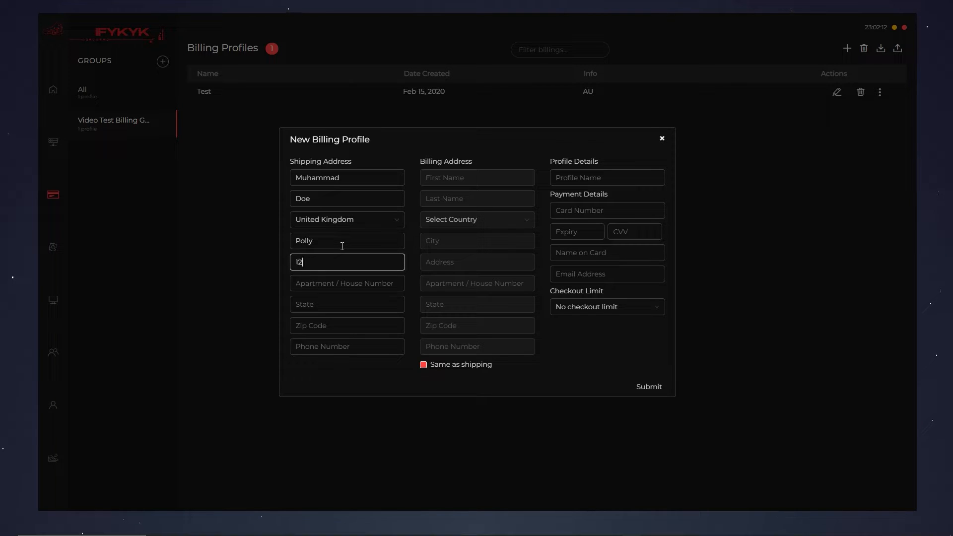
text(3 test road)
key(Tab)
text(123)
key(Tab)
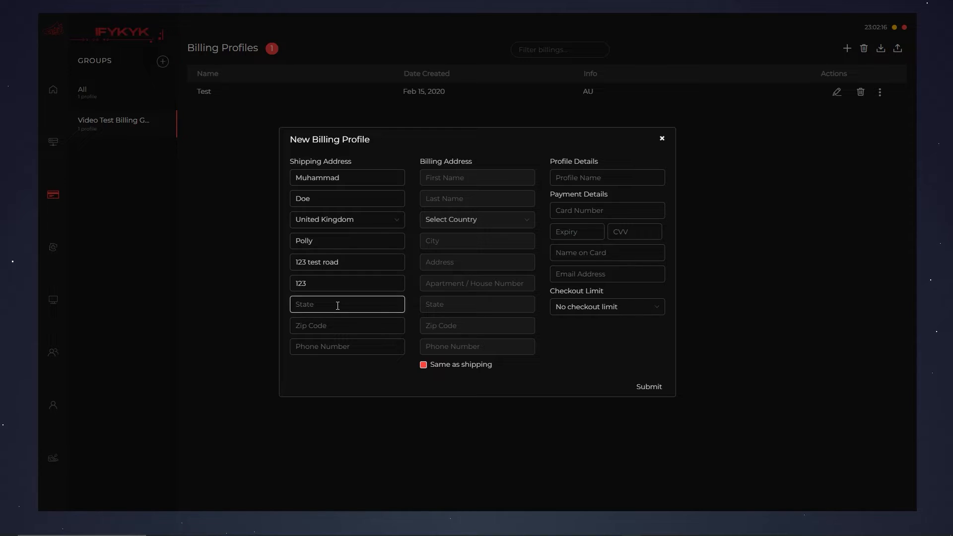
Fill in the state, zip code and phone number for the shipping address
text(Discord)
key(Tab)
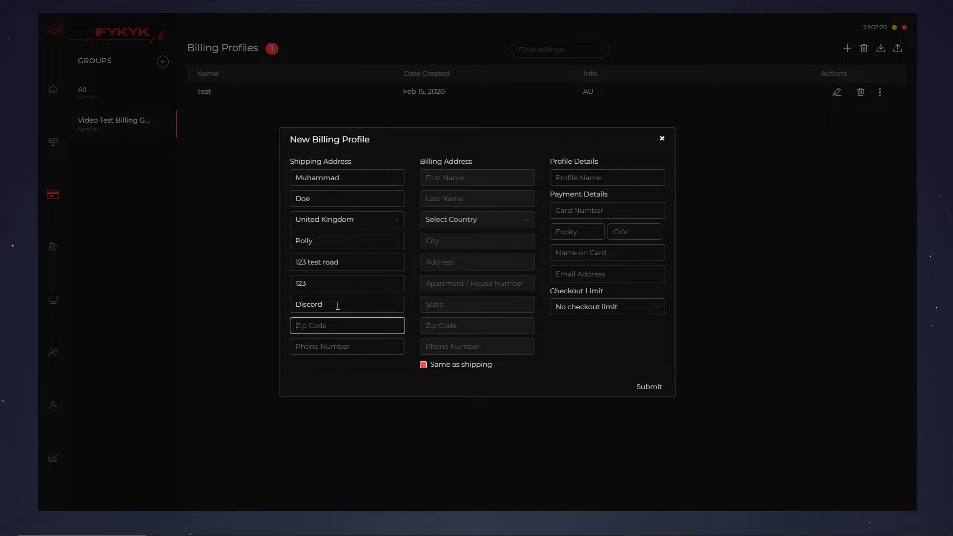
text(jut)
text(8 19k)
key(Tab)
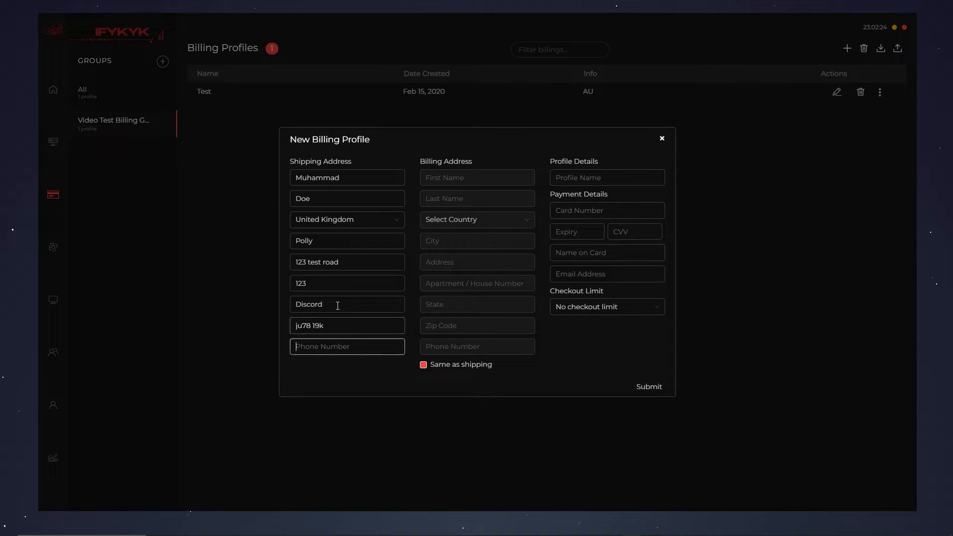
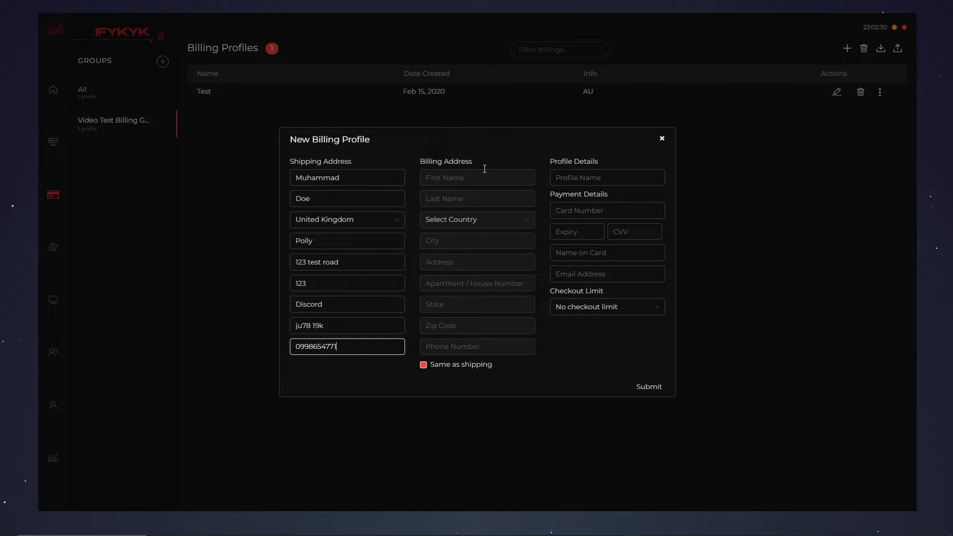
Name the new billing profile "Video Test Profile"
click(648, 178)
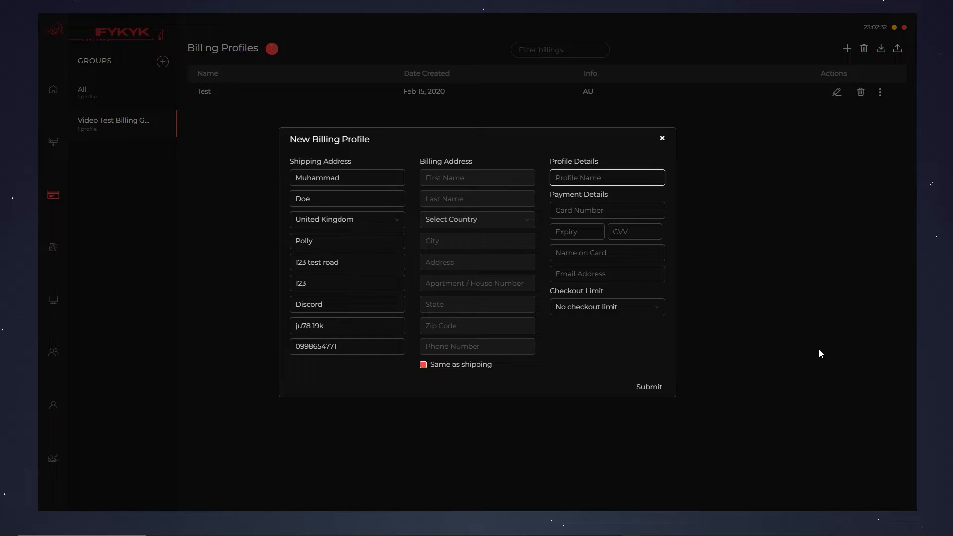
text(Video TESTt PEofile)
key(Tab)
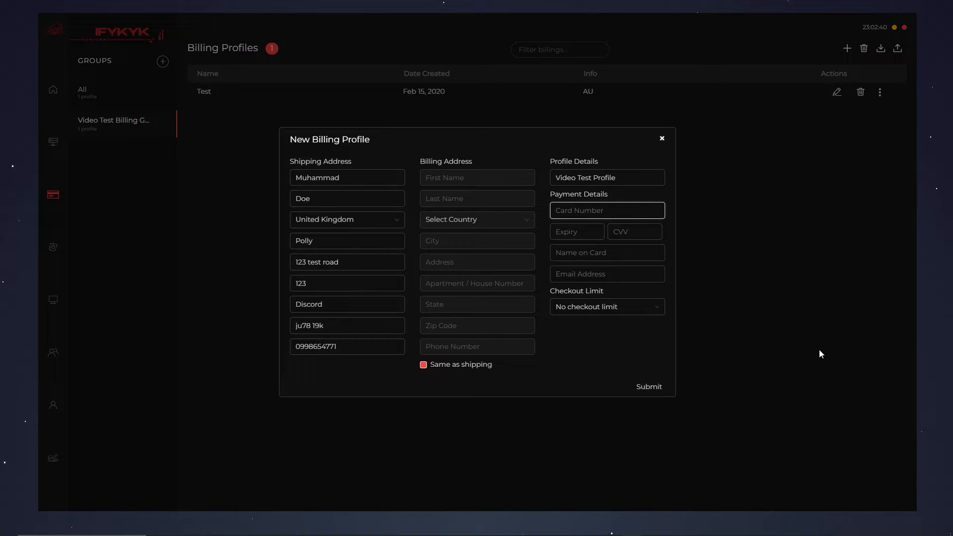
Enter the card number, expiry date and CVV in the payment details, correcting the expiry to a valid date
text(4444 6666 2)
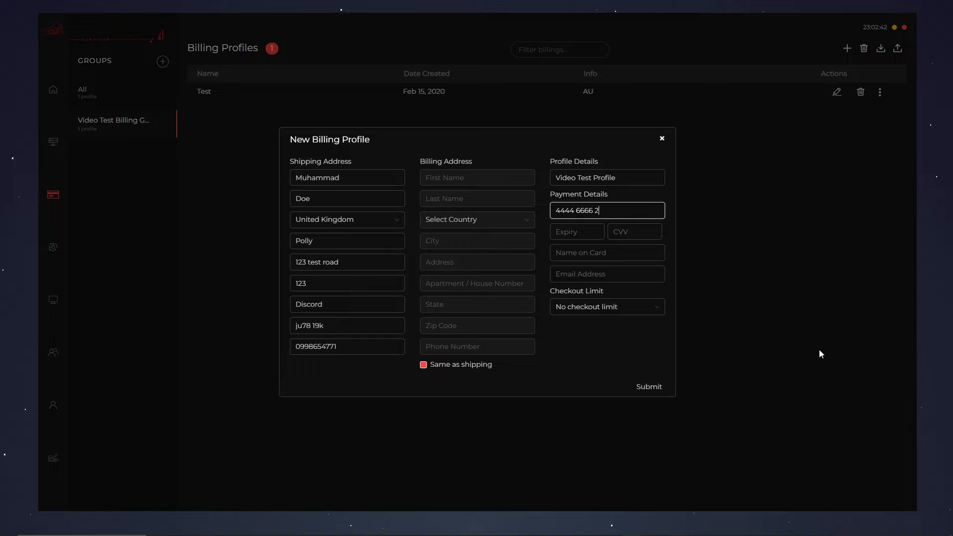
text(222 1111)
key(Tab)
text(12 / 122)
key(Tab)
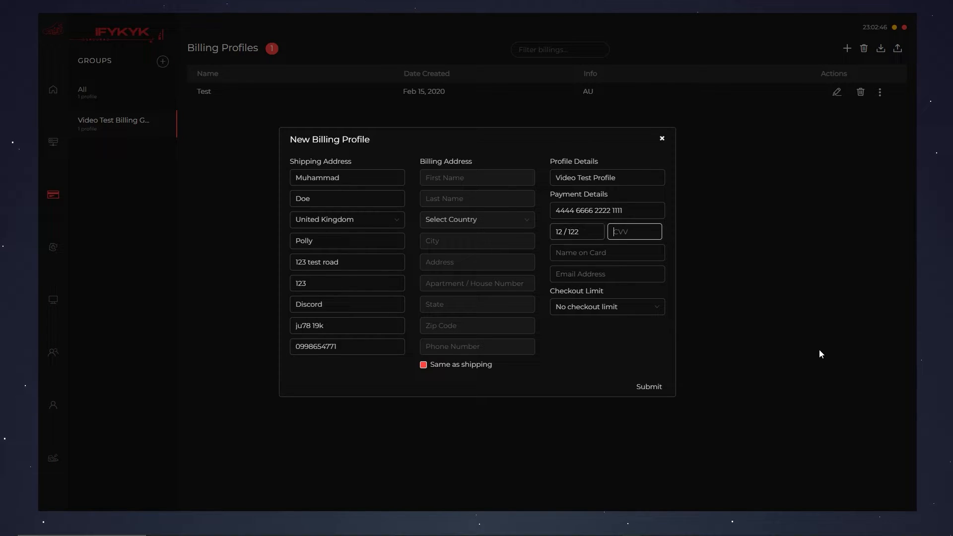
text(123)
key(Tab)
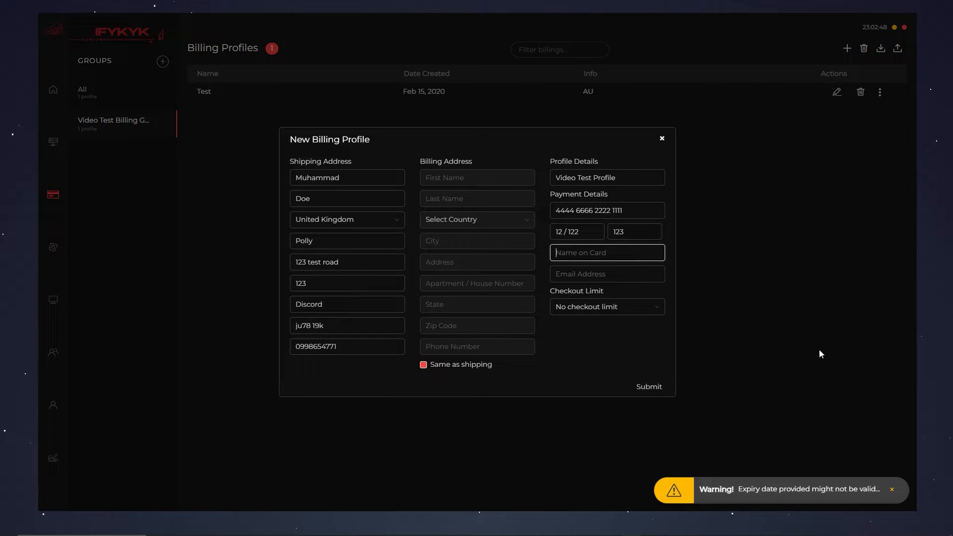
click(588, 238)
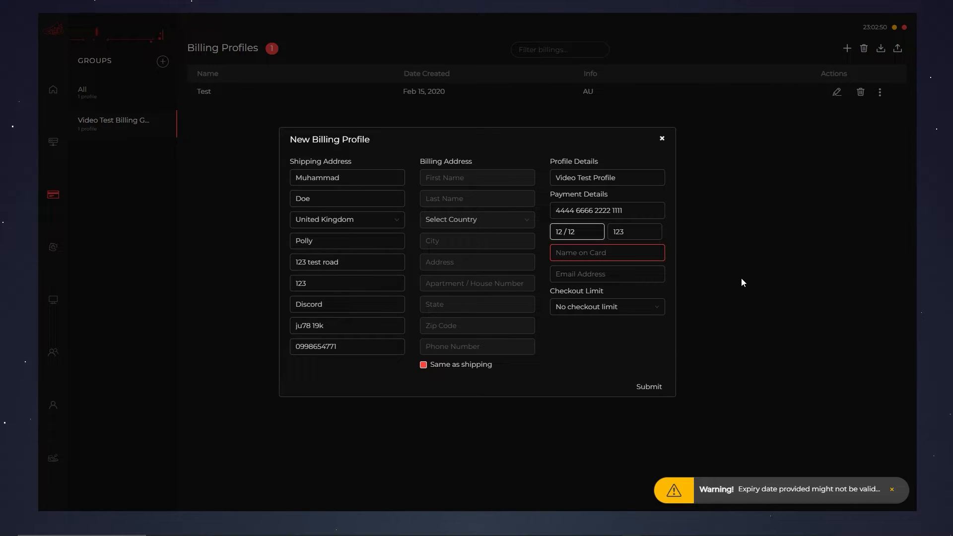
key(BackSpace)
text(2)
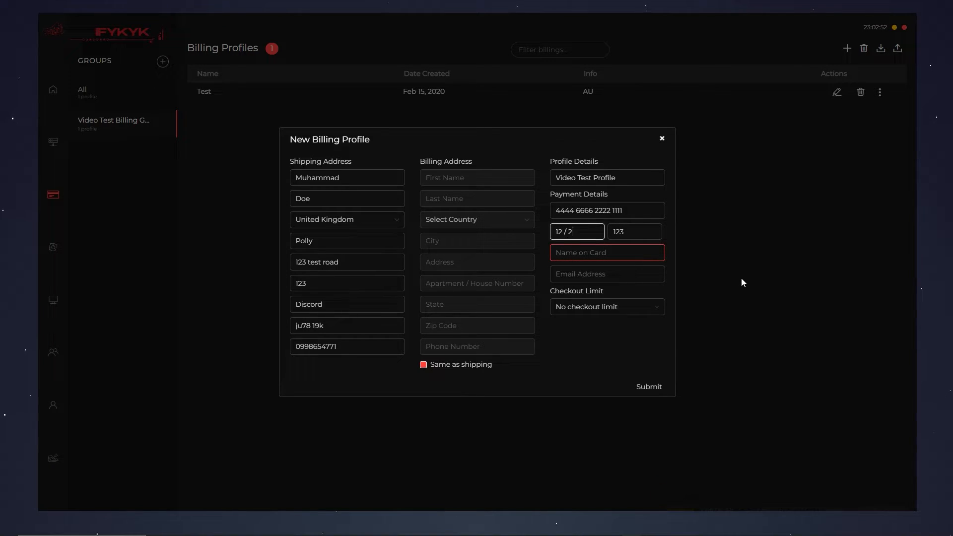
Fill in the name on the card and the e-mail address in the payment details
click(629, 251)
text(Muhammad Doe)
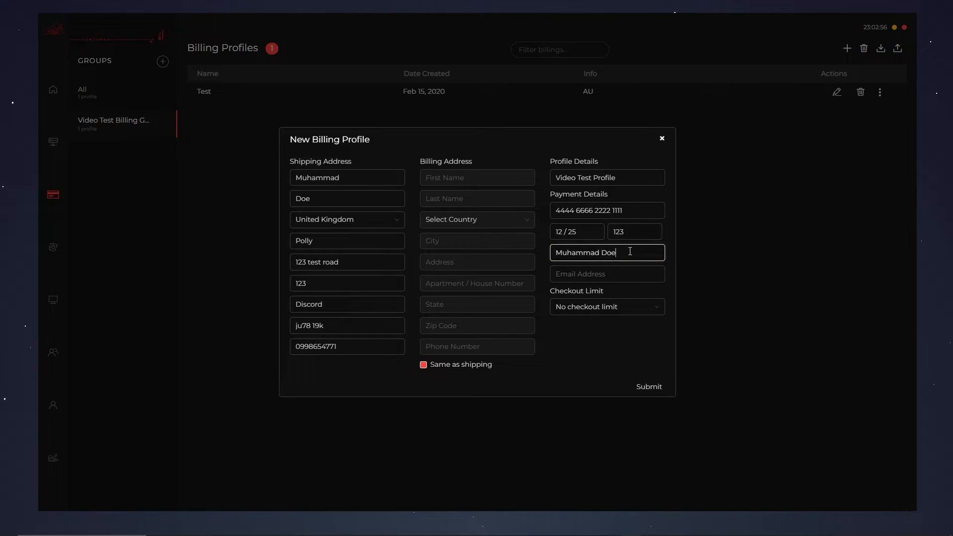
key(Tab)
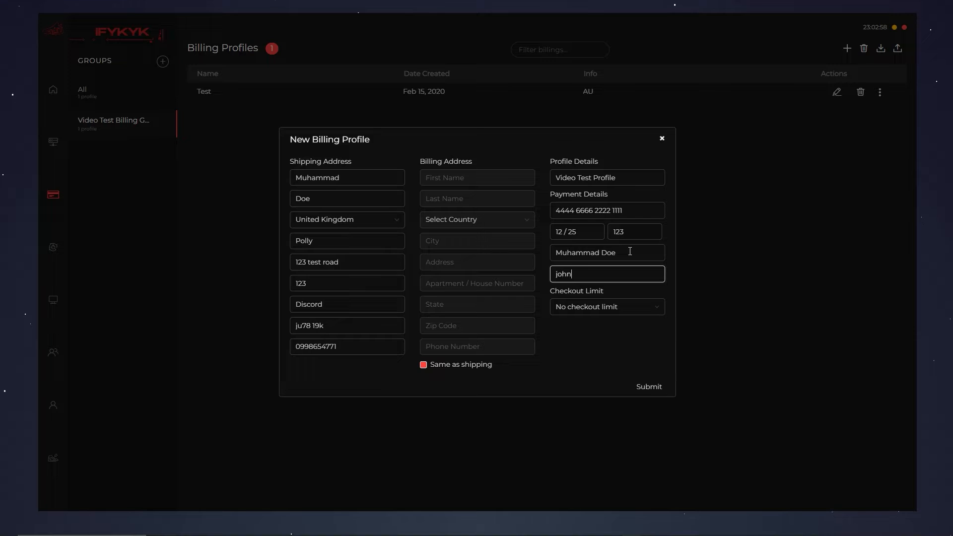
Choose "No checkout limit" as the checkout limit and submit the billing profile
click(599, 308)
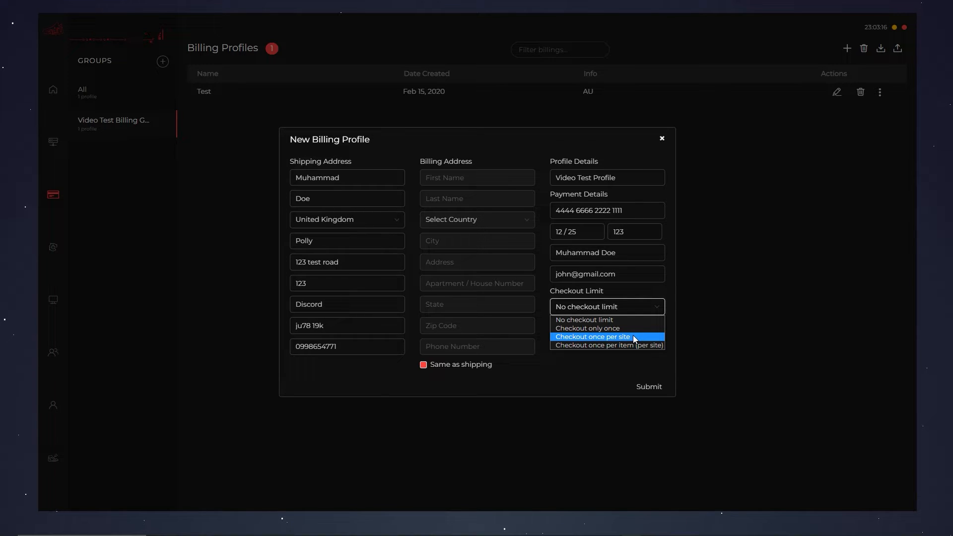
click(653, 321)
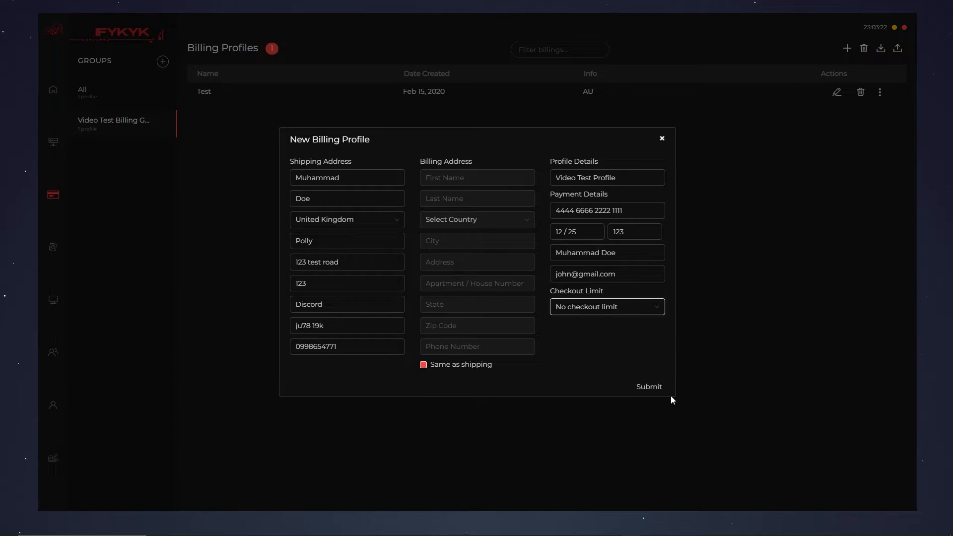
click(657, 391)
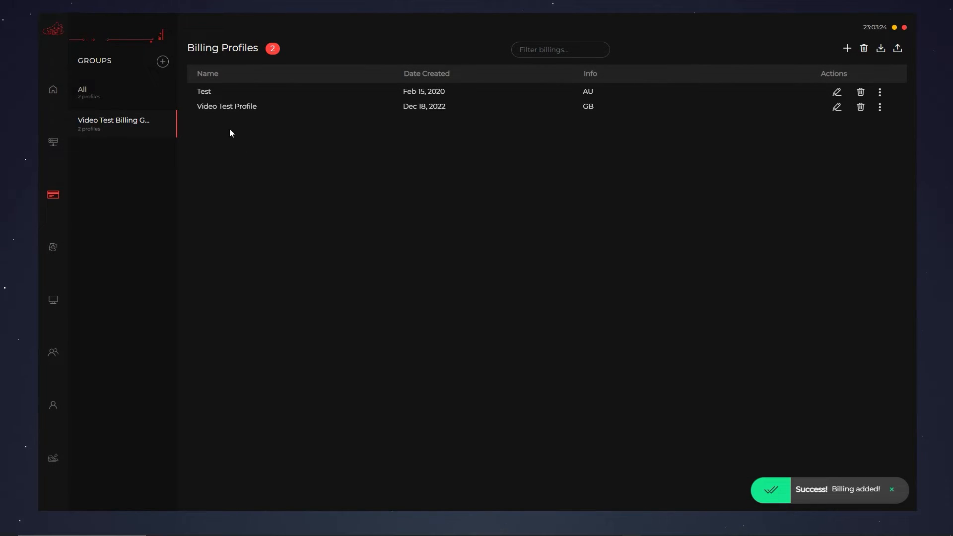
Review the saved details of Video Test Profile in its edit dialog and close it without changes
click(836, 106)
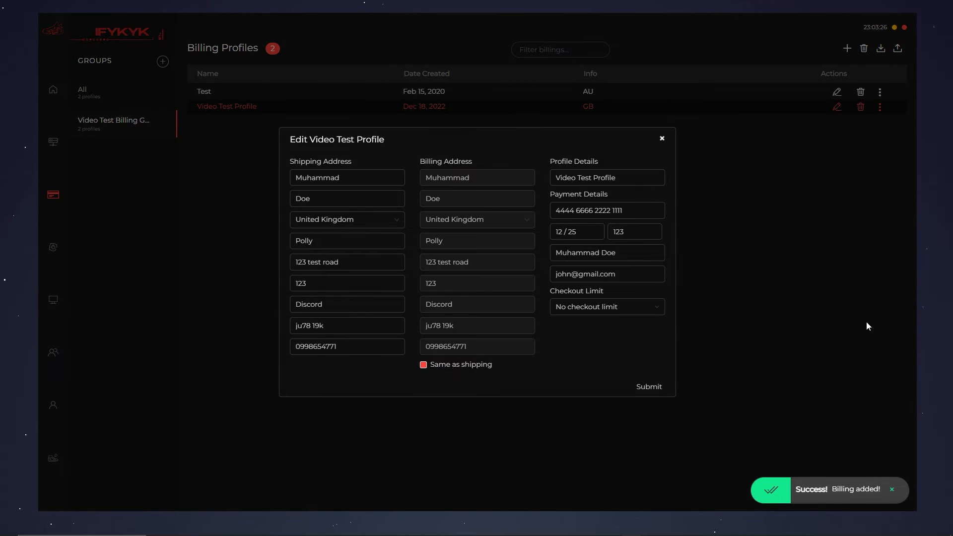
click(661, 139)
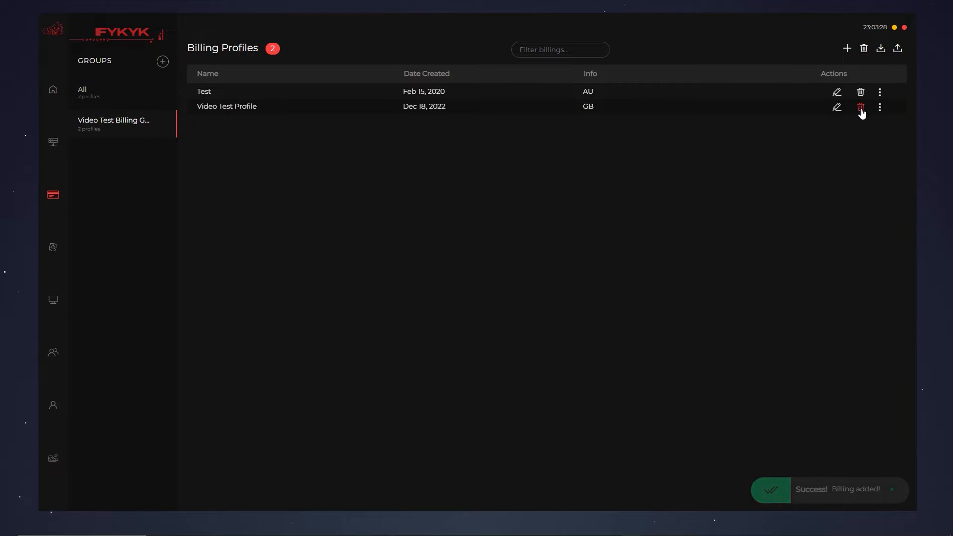
Clone Video Test Profile and remove the copy from the Video Test Billing Group
click(880, 107)
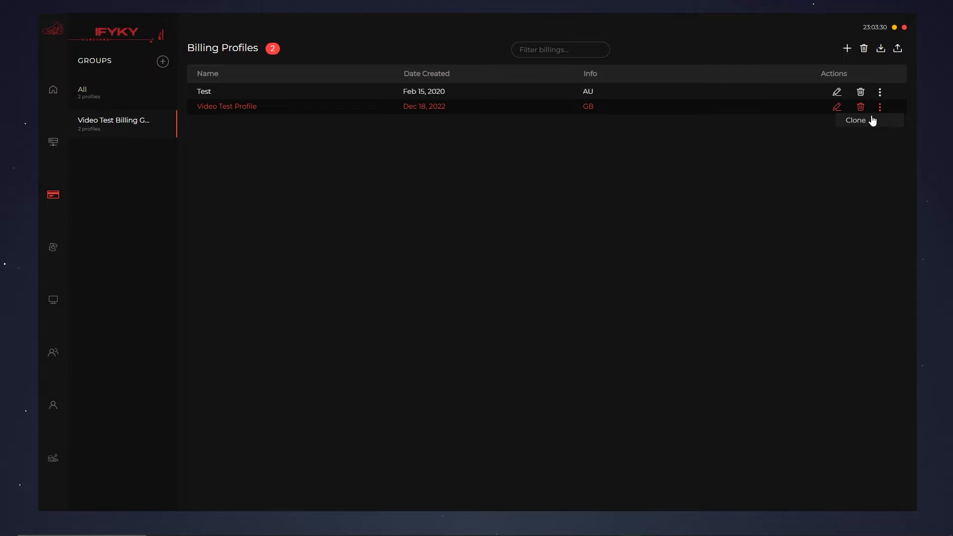
click(855, 120)
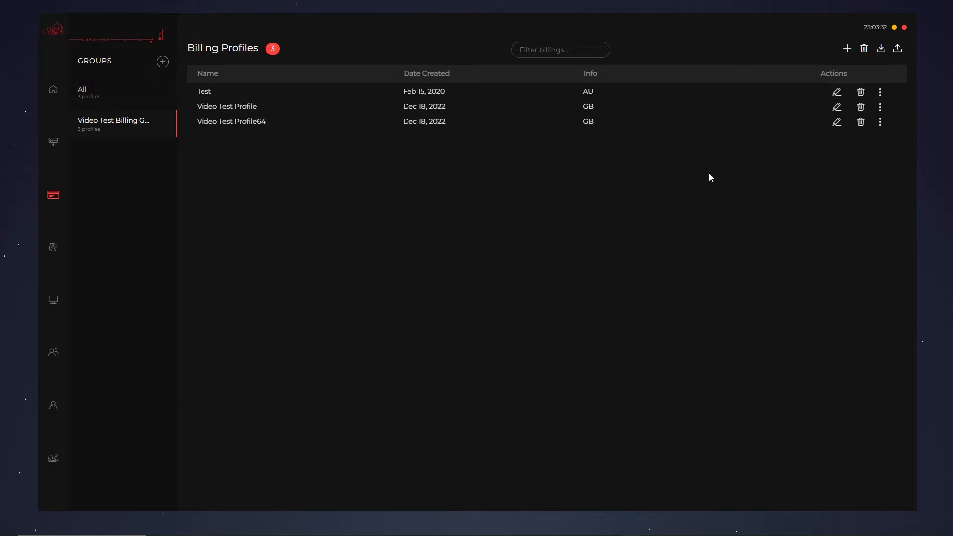
click(860, 122)
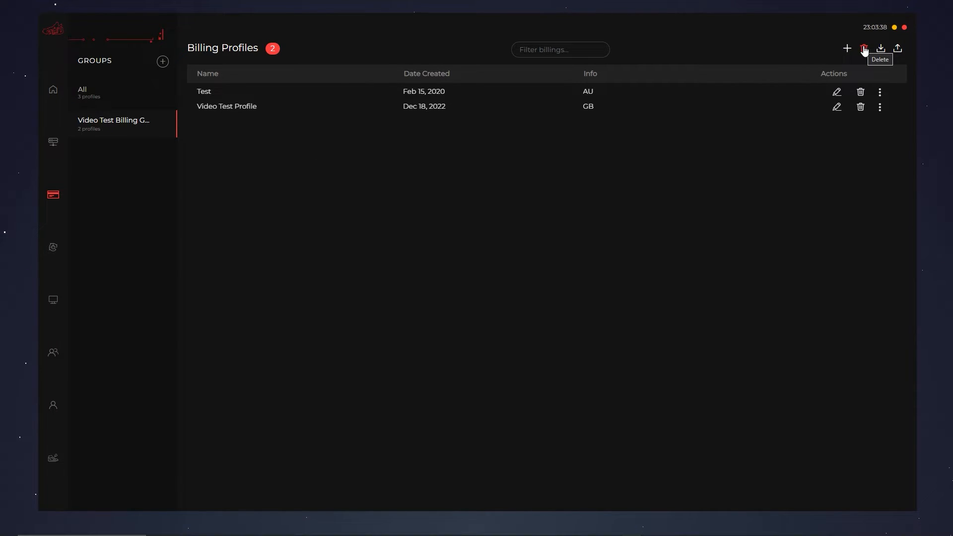
Select the Test profile and remove it from the billing group, confirming the deletion
click(587, 107)
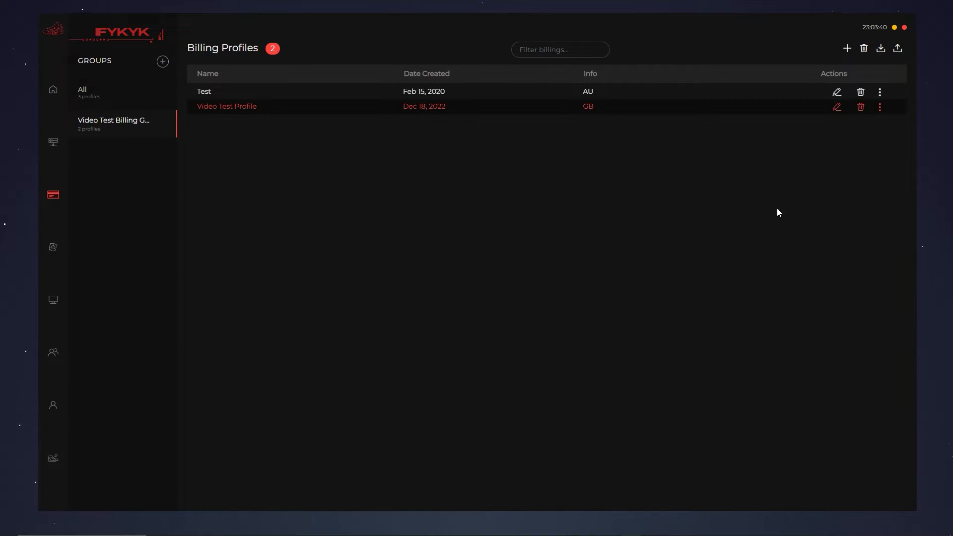
click(622, 93)
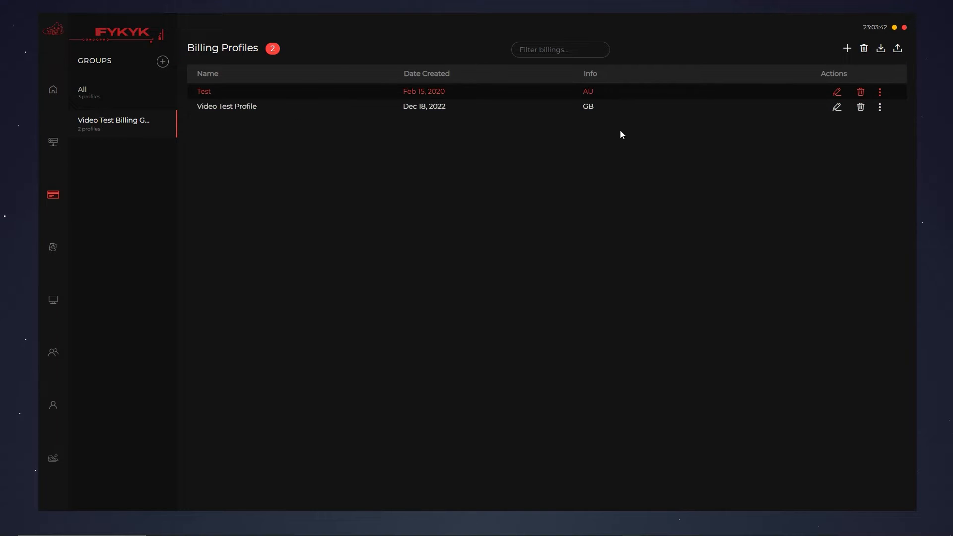
click(864, 49)
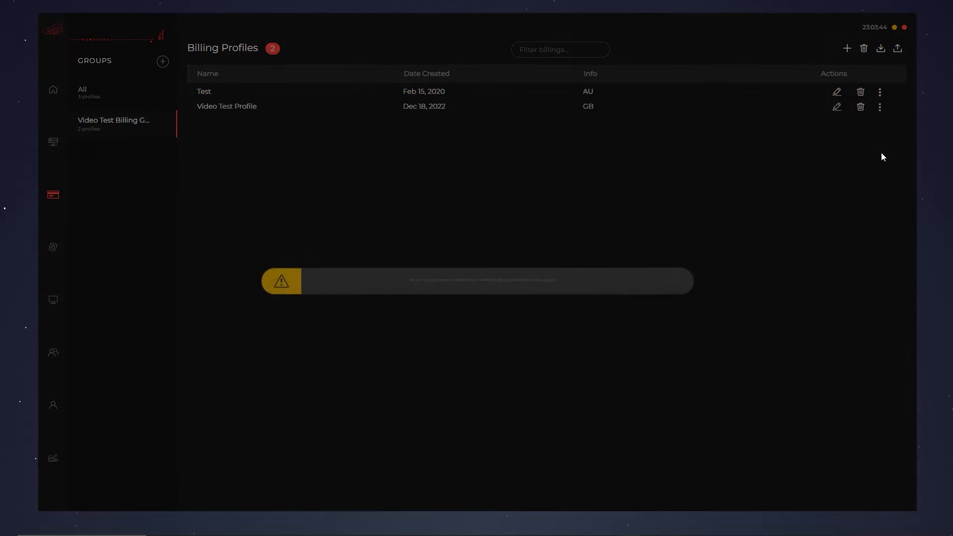
click(633, 261)
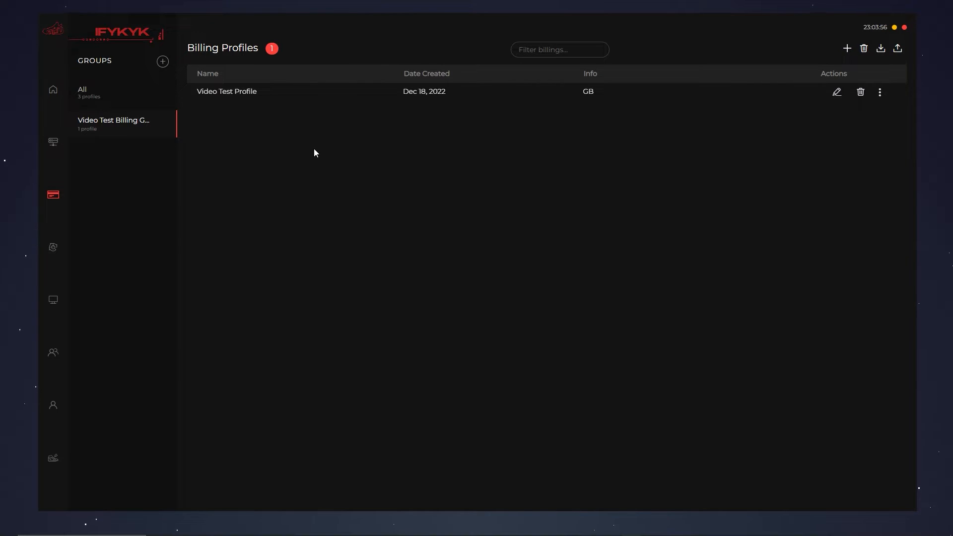
Compare the billing profiles listed under All with those in the Video Test Billing Group
mouse_move(163, 127)
click(115, 96)
click(99, 101)
mouse_move(112, 124)
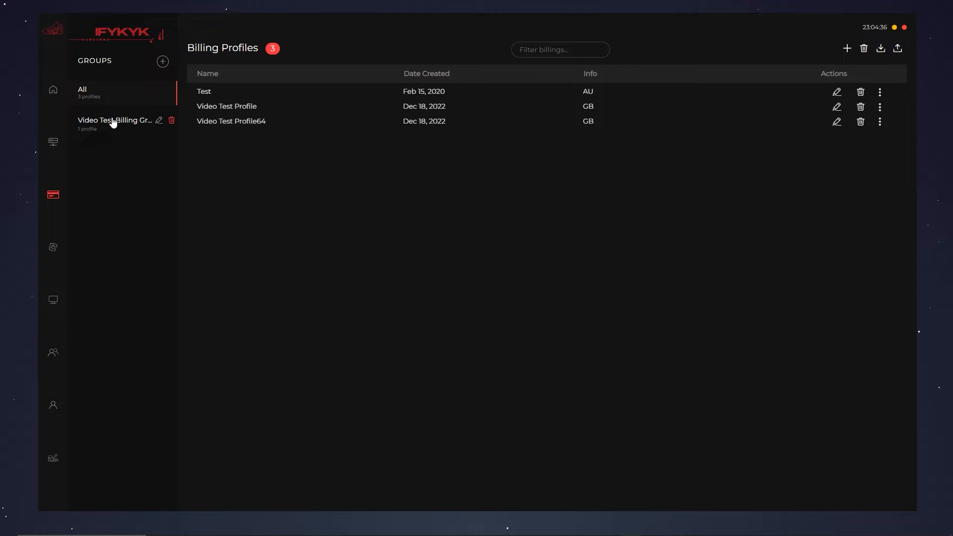
click(113, 123)
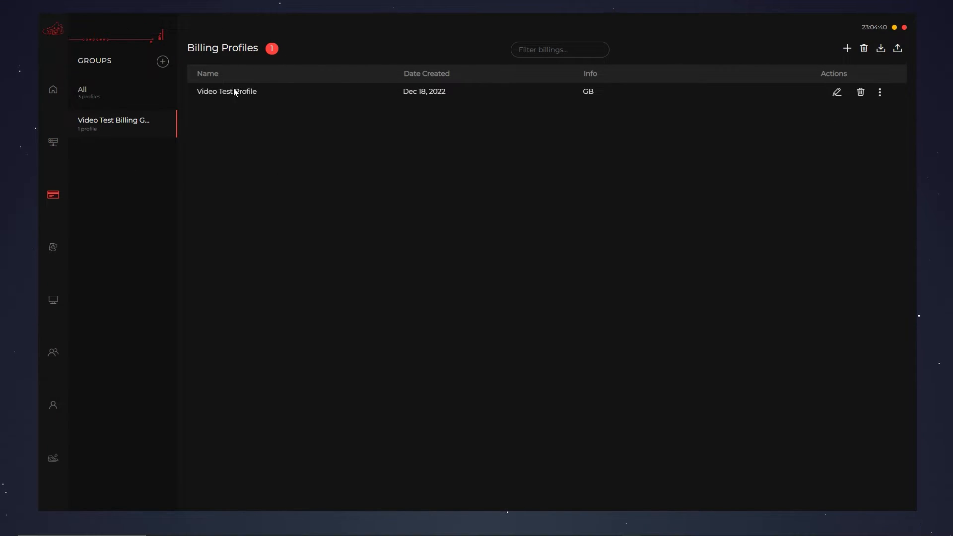
Start a new proxy list named "Video Test Proxies"
click(53, 144)
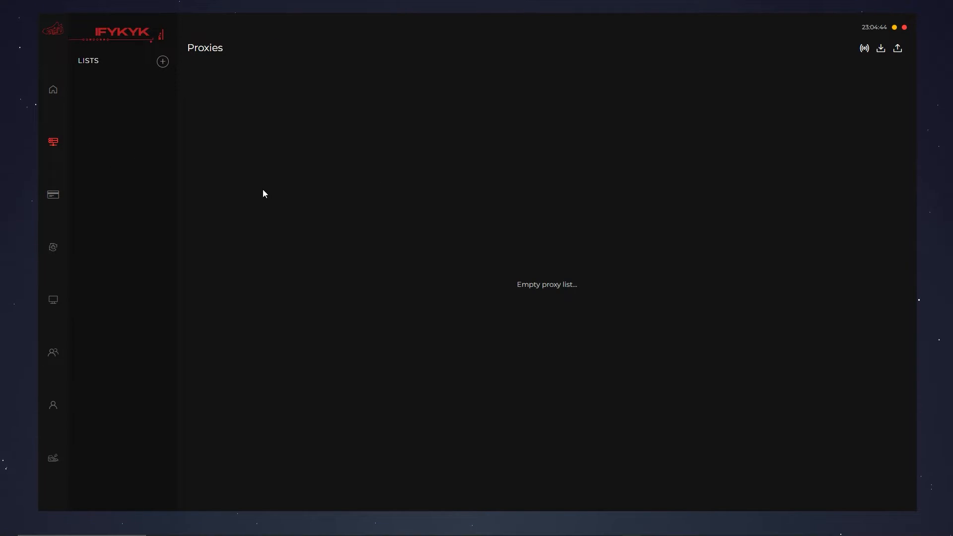
click(163, 61)
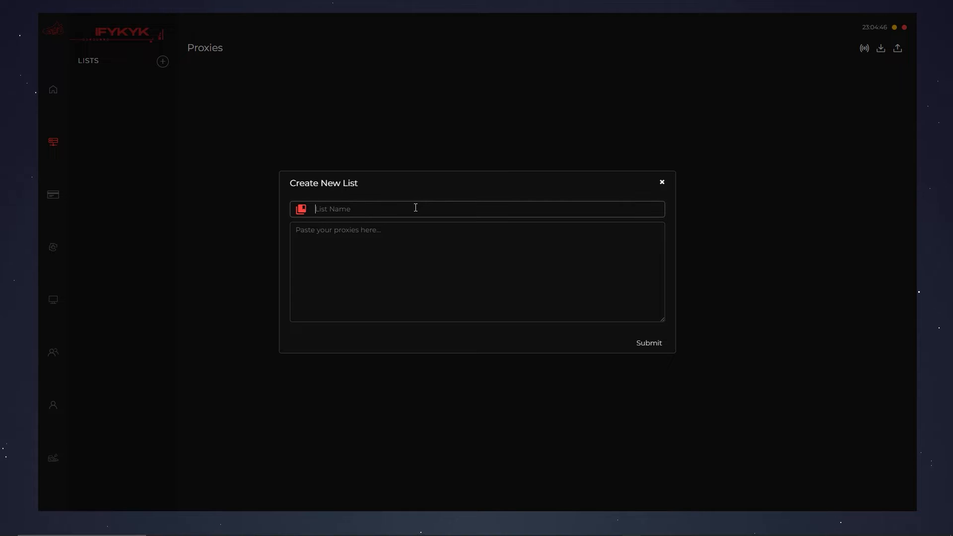
text(Video Test Proxies)
Copy the host sup-eu-pw-7.resdleafproxies.com from Notepad into the new list's proxy entry, followed by a colon
key(alt+Tab)
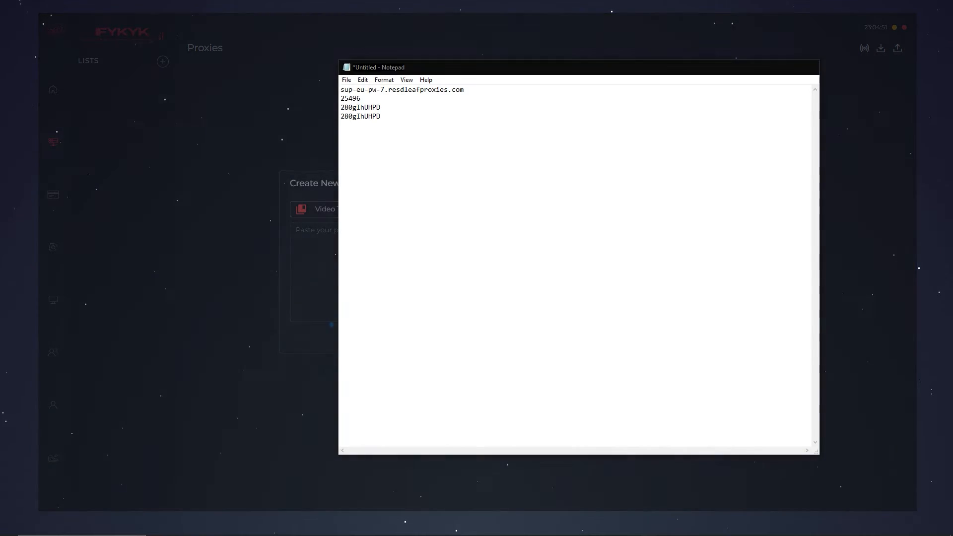
drag(595, 74, 800, 90)
drag(682, 108, 543, 106)
key(ctrl+c)
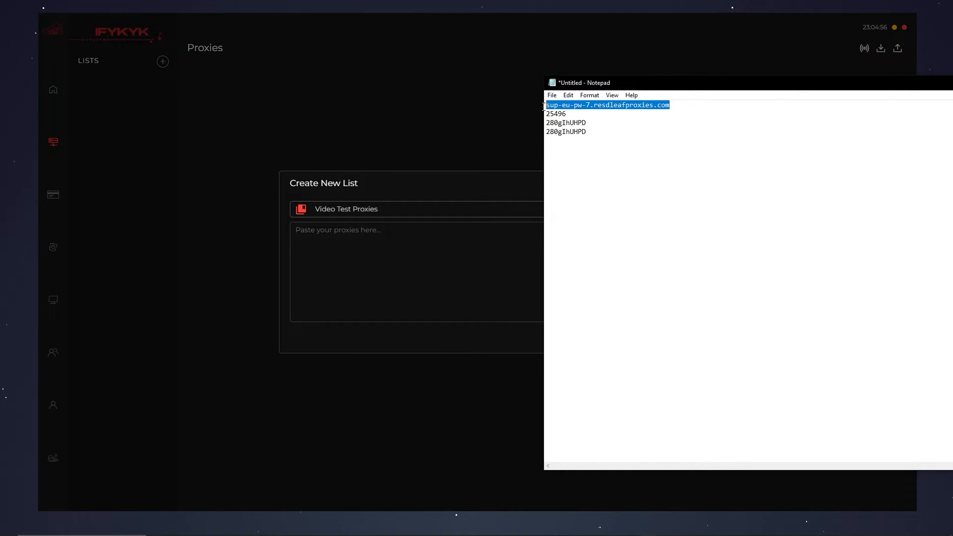
click(370, 236)
key(ctrl+v)
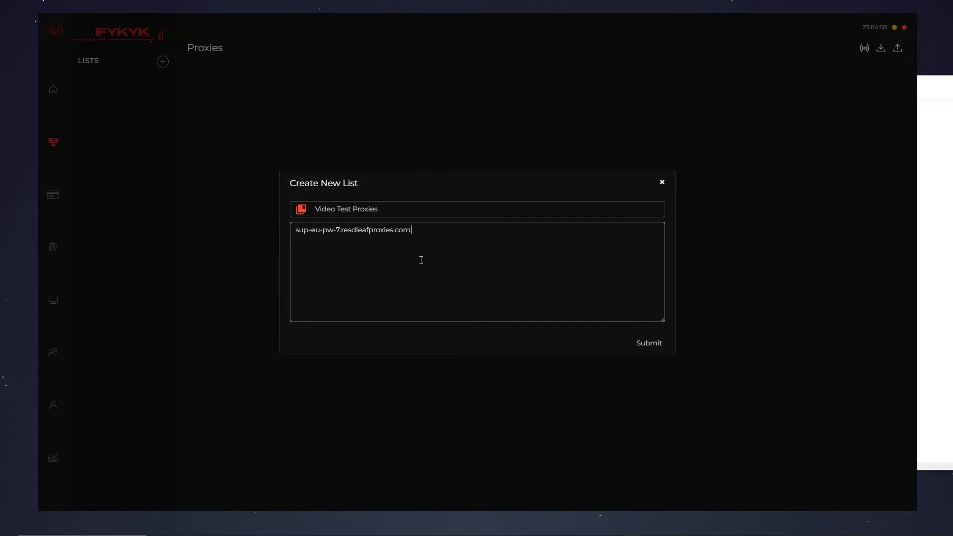
Copy the port 25496 from Notepad and append it to the host in the proxy entry
click(928, 171)
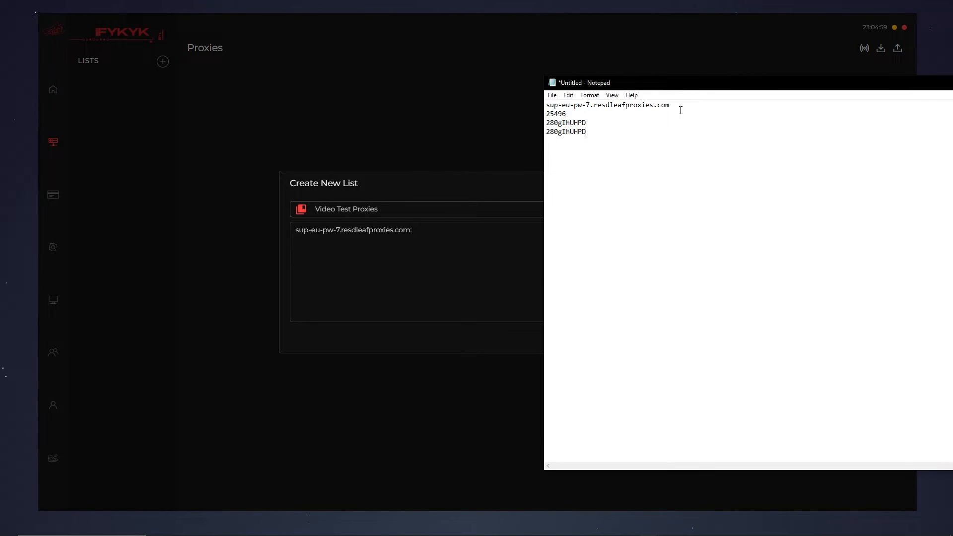
double_click(575, 115)
key(ctrl+c)
click(462, 232)
key(ctrl+v)
Return to the proxy credentials in Notepad to copy the login details for the proxy entry
click(612, 130)
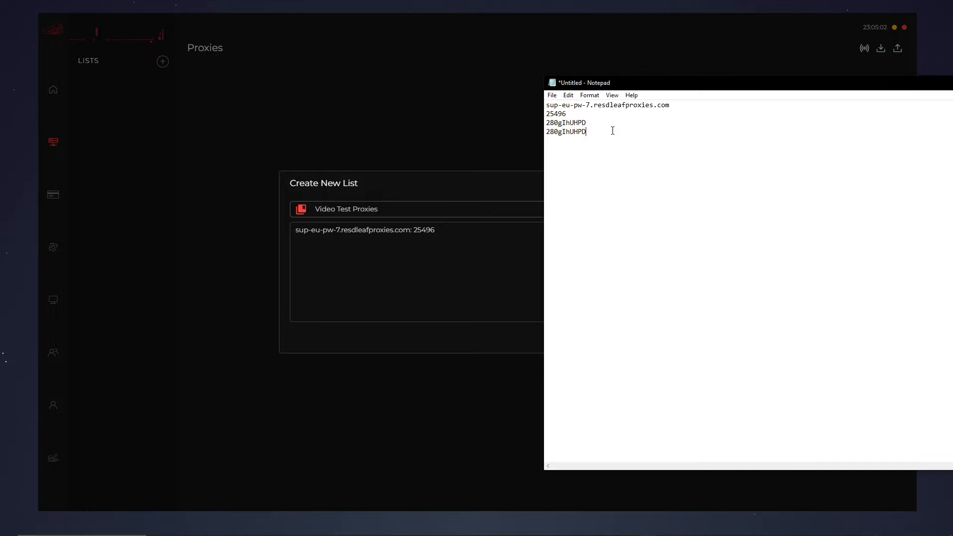
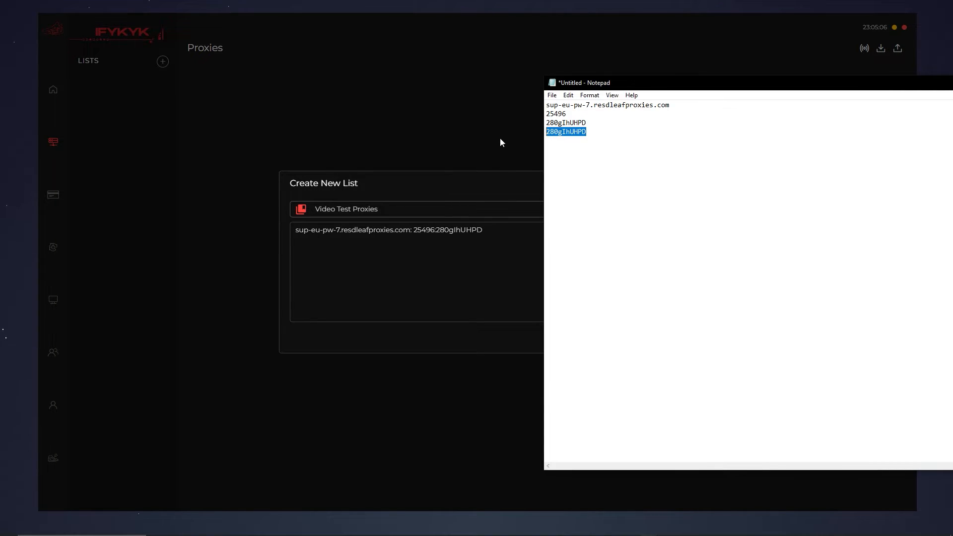
Append a colon and the proxy password copied from Notepad to the end of the proxy entry
click(507, 237)
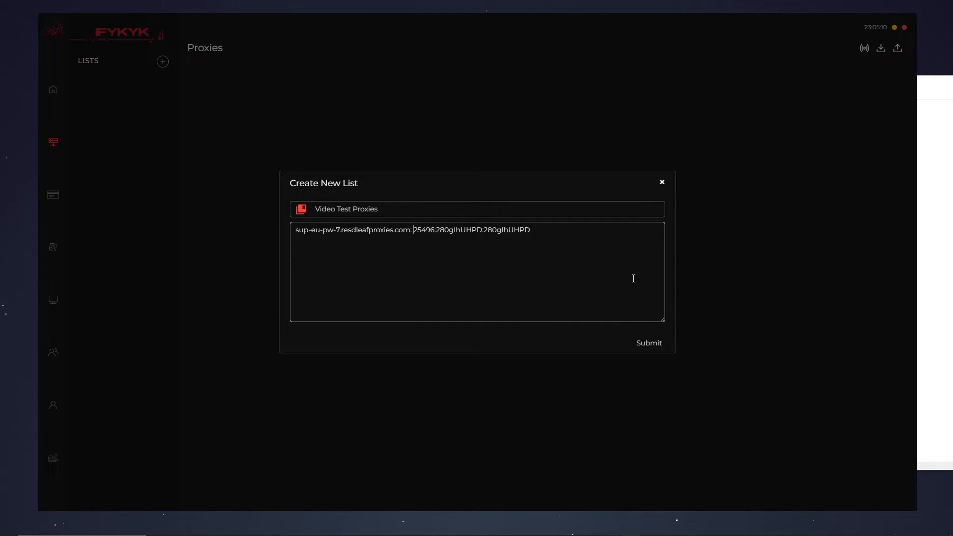
Remove the stray space before the port in the proxy entry and submit the new list
key(Left)
key(Left)
key(Left)
key(Left)
key(Left)
key(Left)
key(Left)
key(Left)
key(Left)
key(BackSpace)
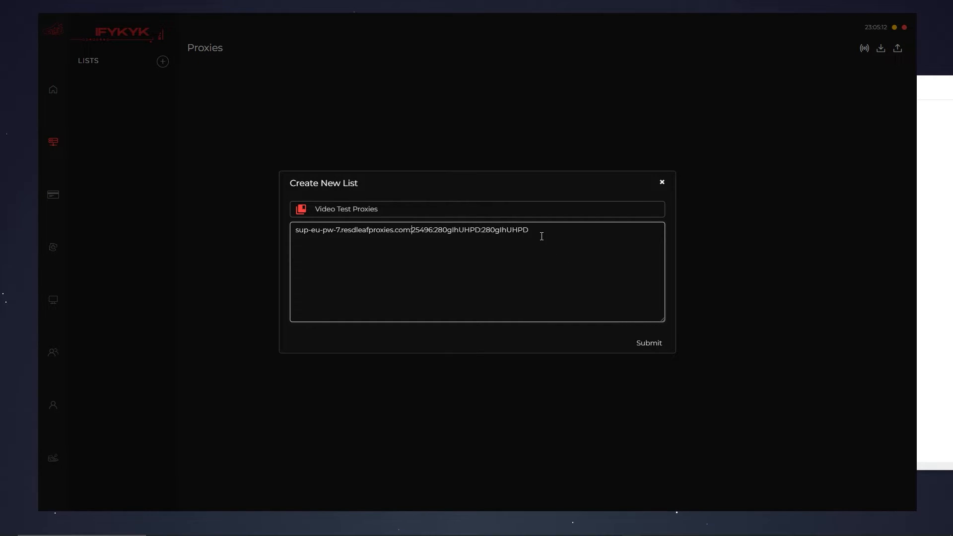
drag(530, 231, 485, 233)
click(582, 245)
click(654, 346)
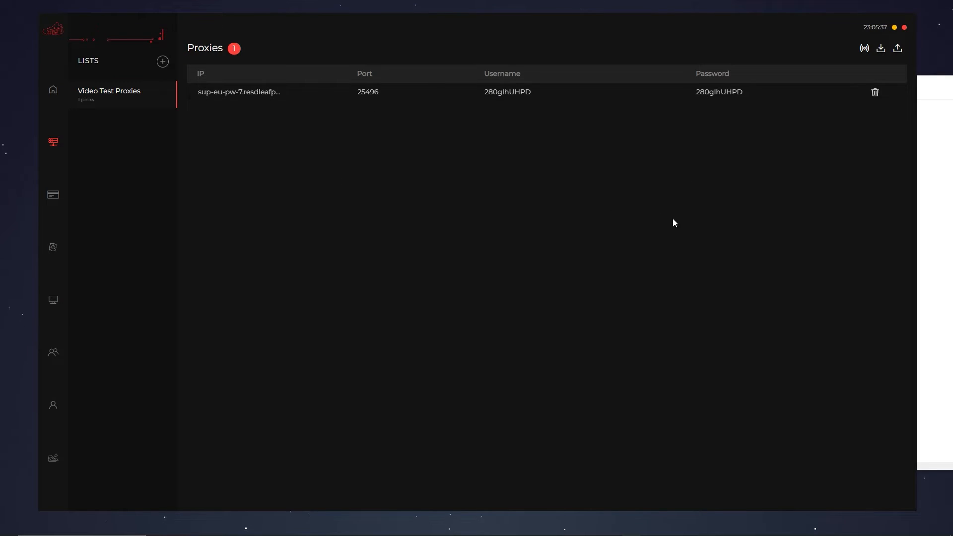
Test the proxies of the Video Test Proxies list on the DSM-LNDN-EFLASH site
click(864, 50)
click(413, 262)
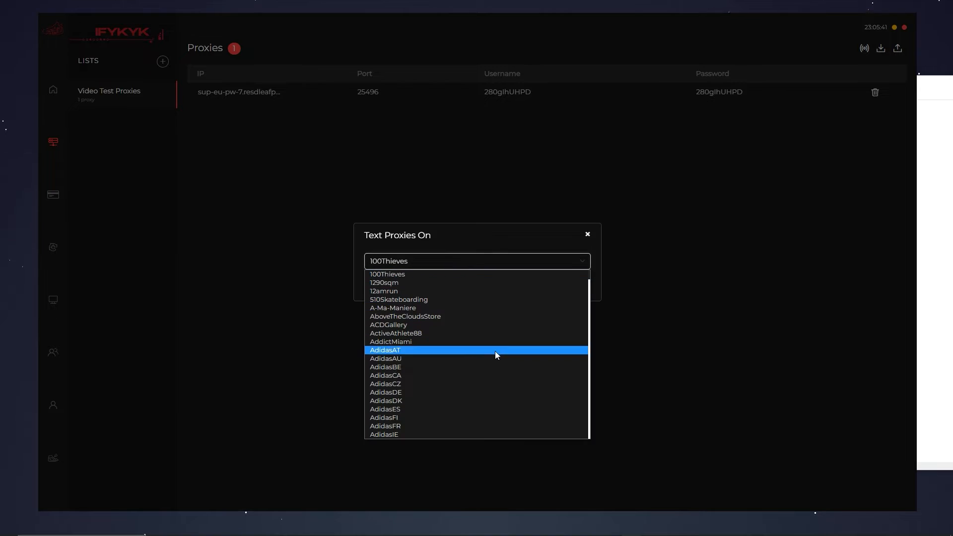
scroll(496, 352, down, 15)
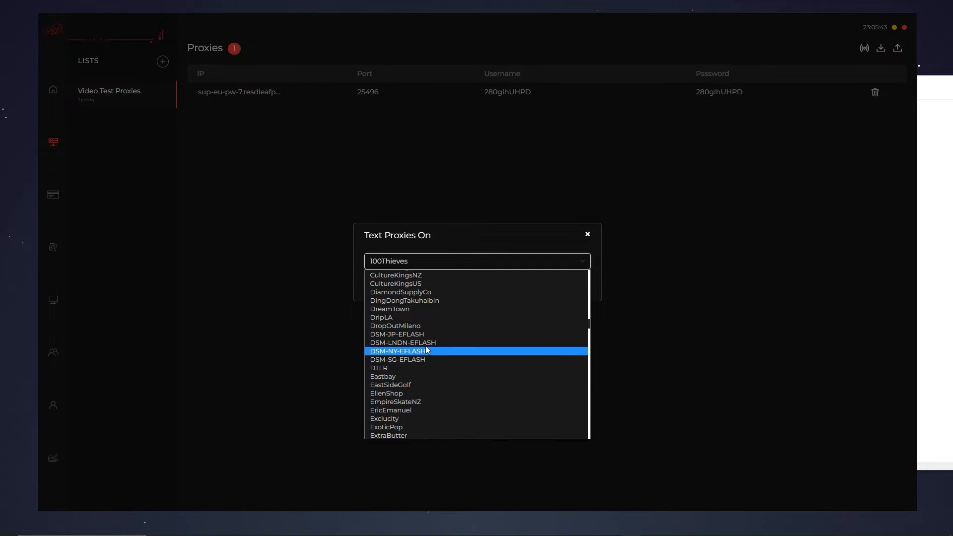
click(418, 343)
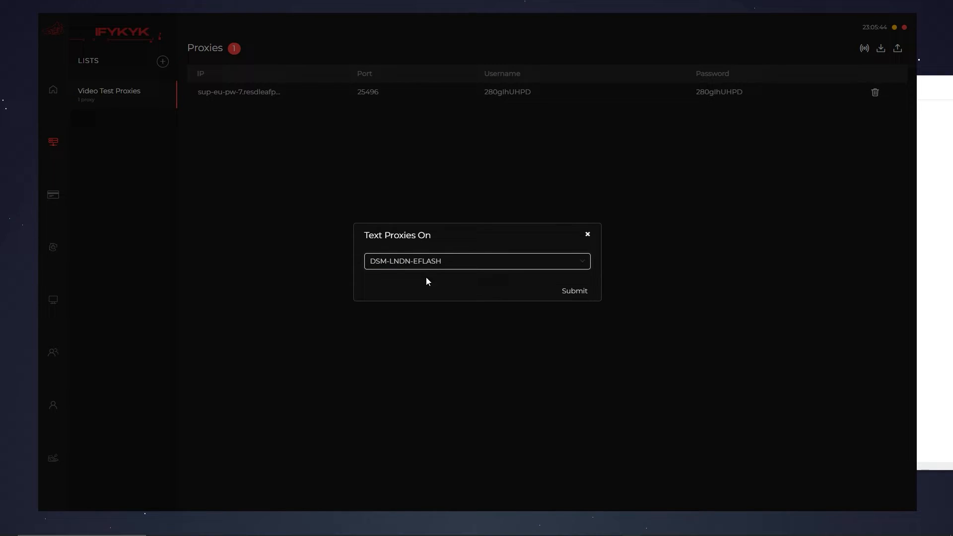
click(578, 291)
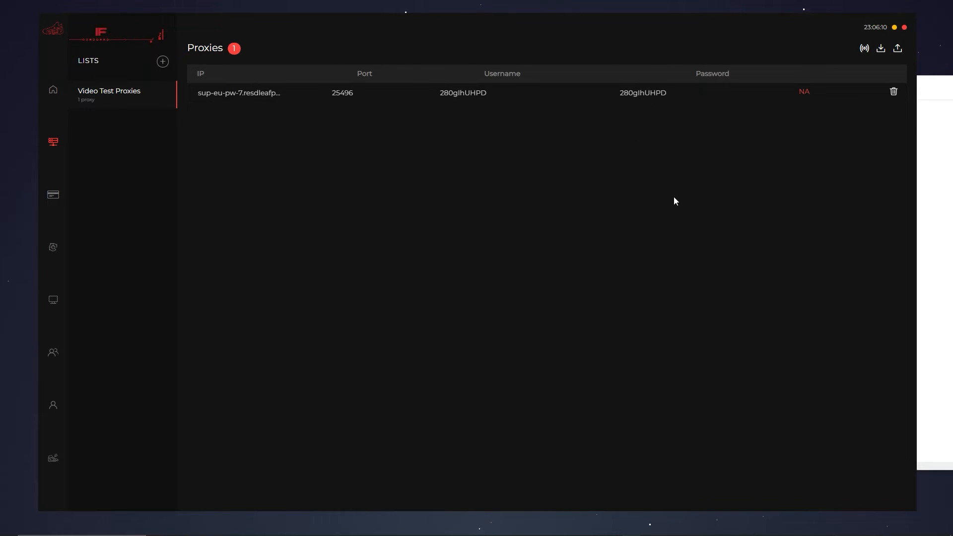
Open the Video Test Proxies list for editing to review its entry, and close it without editing
click(475, 94)
click(157, 91)
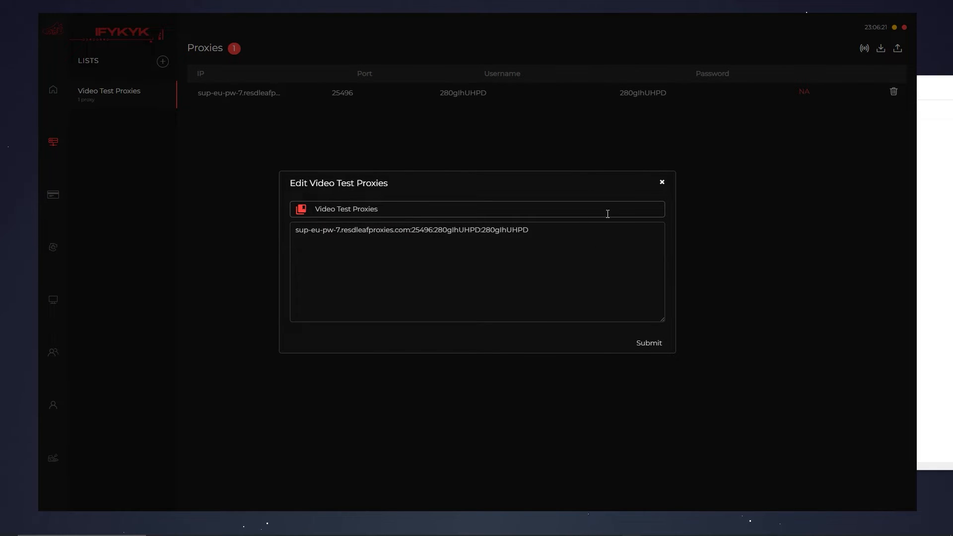
click(556, 239)
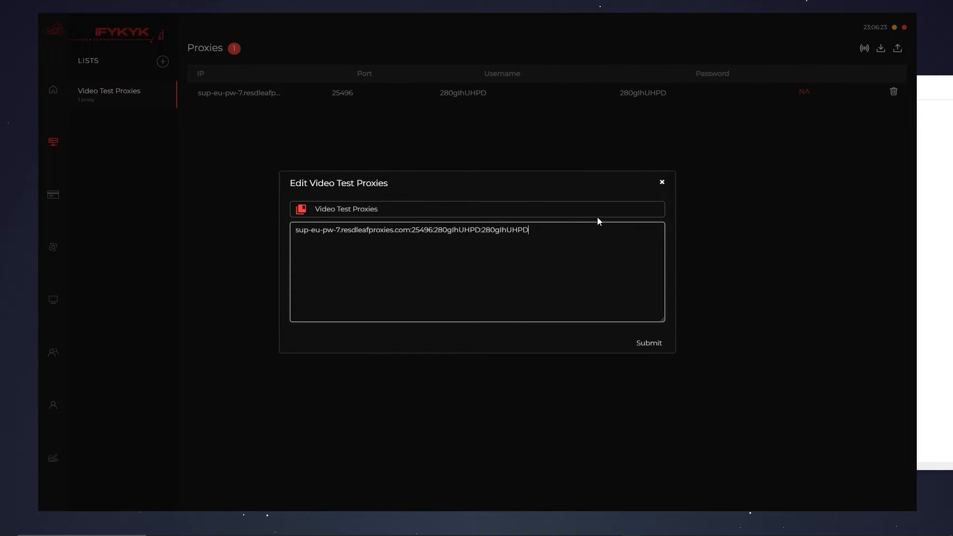
click(662, 182)
mouse_move(171, 96)
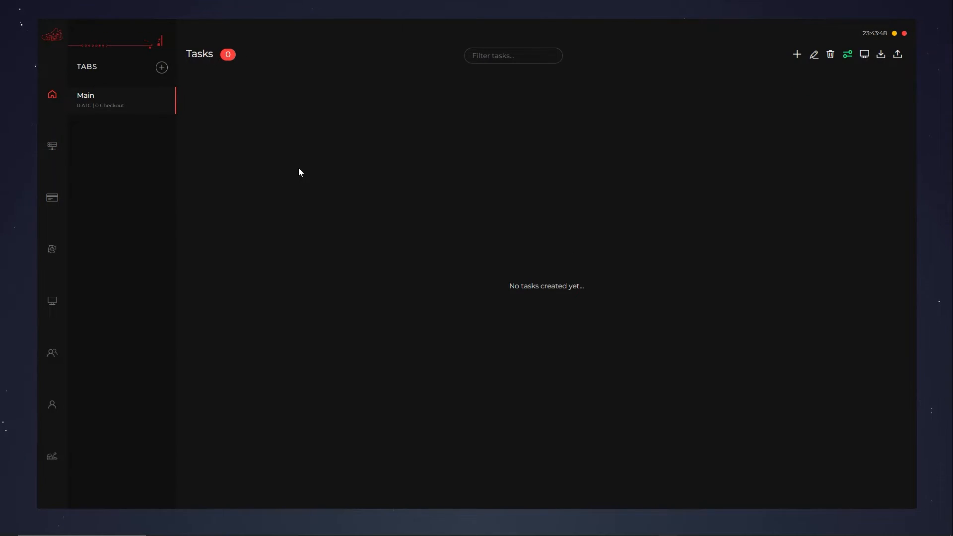
Create a task tab named "Video Test Tab" and open it
click(162, 70)
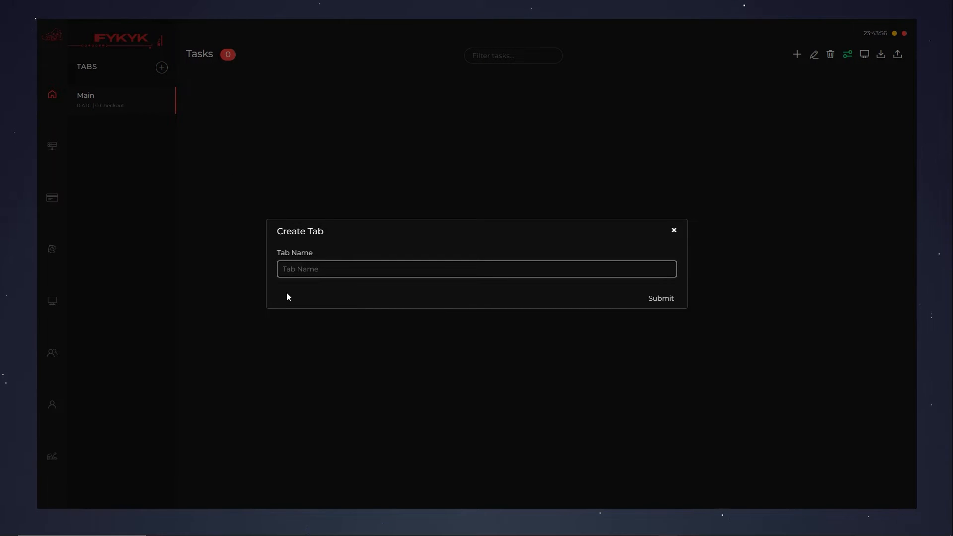
text(Video Test Tab)
click(658, 300)
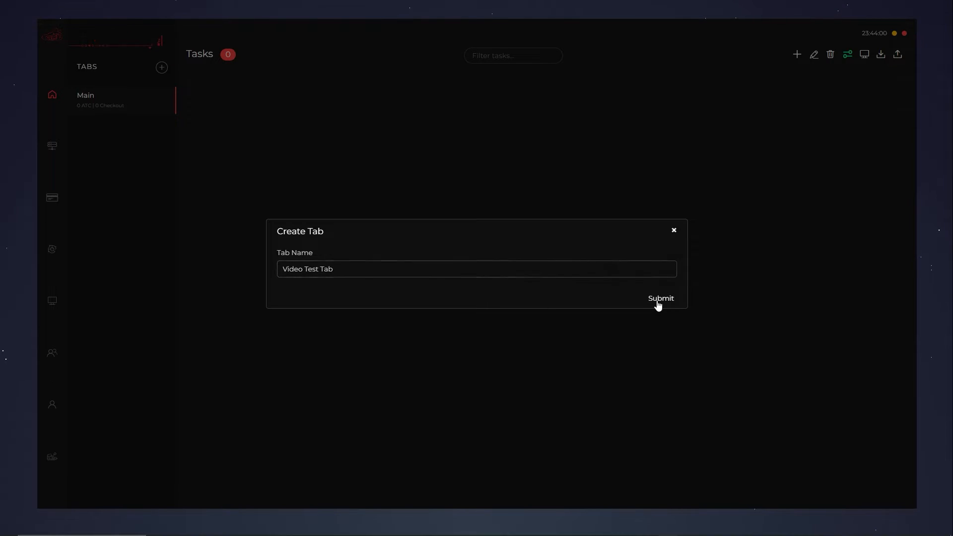
click(116, 137)
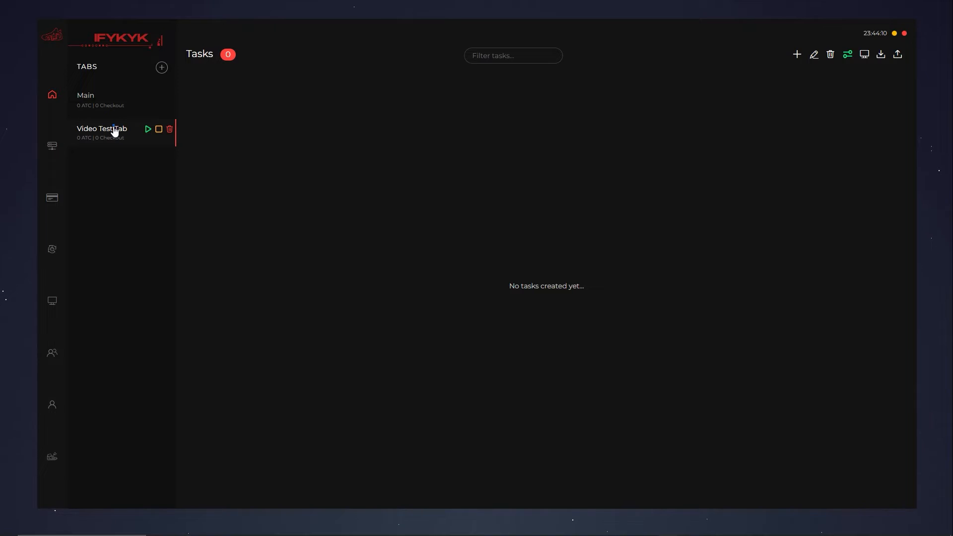
mouse_move(103, 128)
mouse_down()
mouse_move(89, 128)
mouse_move(119, 128)
mouse_move(102, 129)
mouse_up()
Start creating tasks in Video Test Tab and set the number of tasks to 2
click(797, 56)
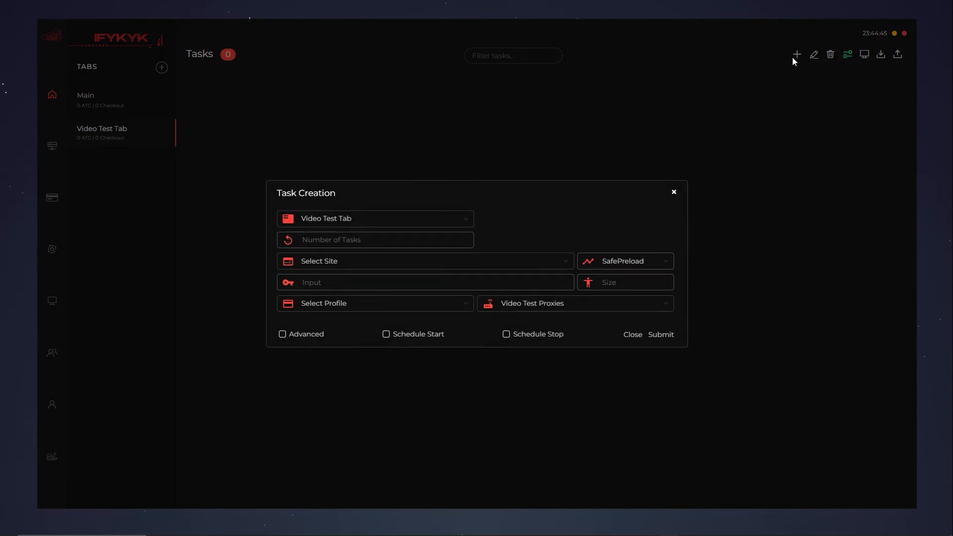
click(435, 219)
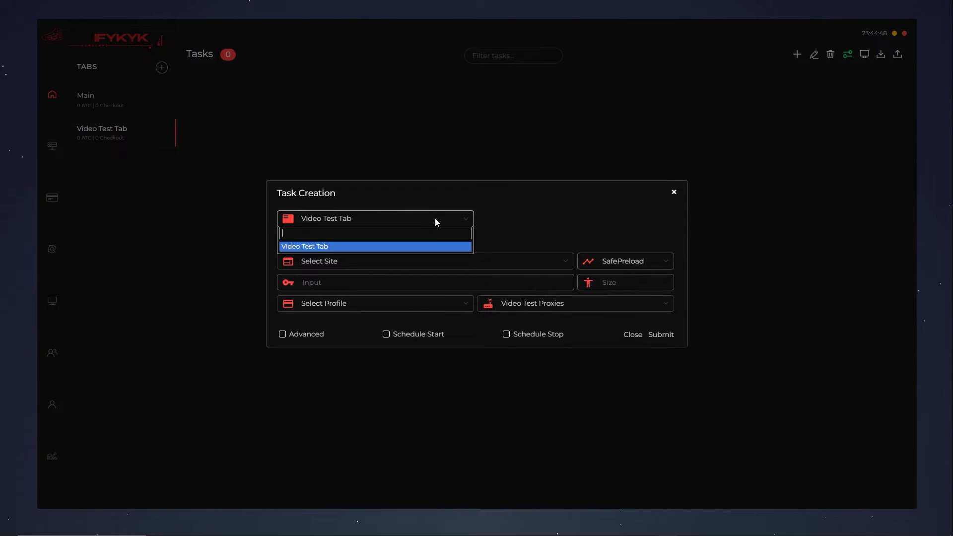
click(305, 247)
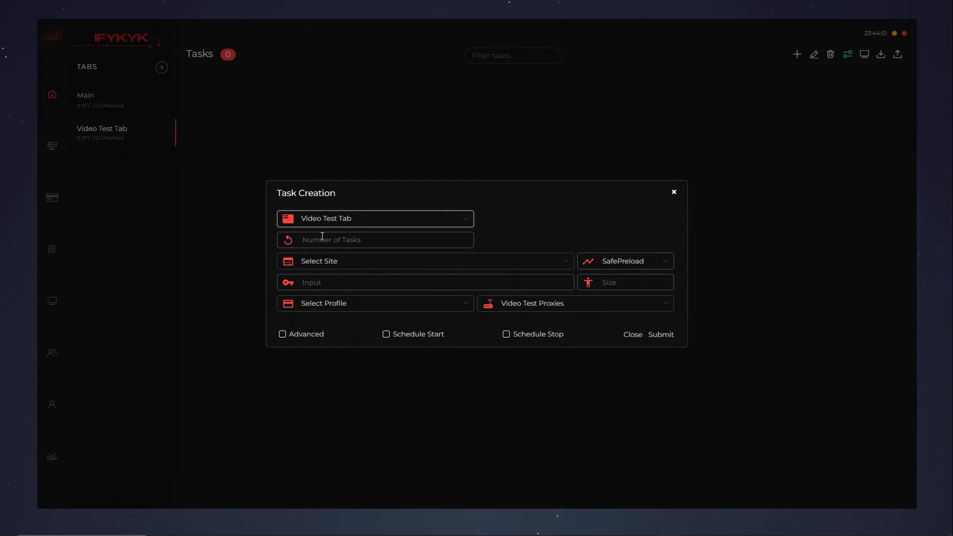
click(327, 239)
text(2)
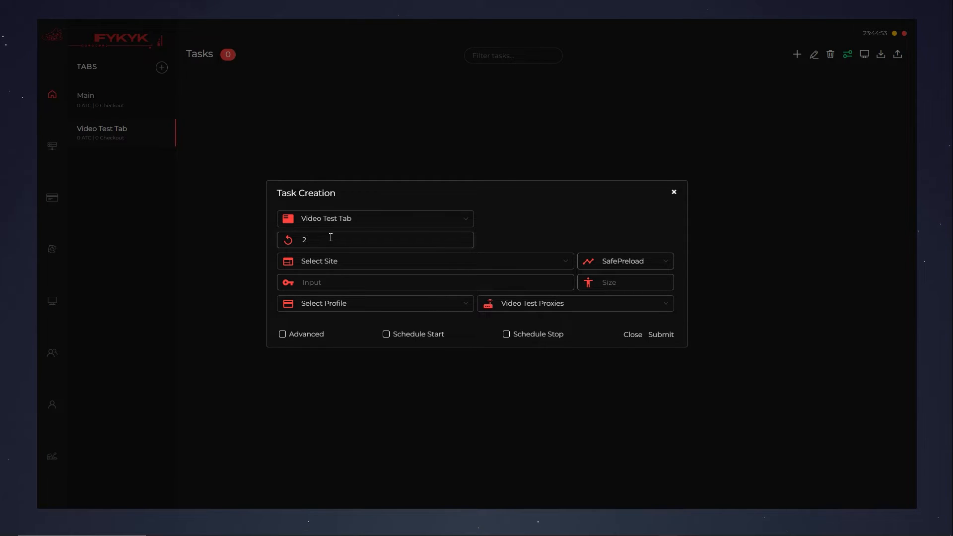
Look through the available sites and select Undefeated as the site for the tasks
click(329, 261)
scroll(389, 340, down, 2)
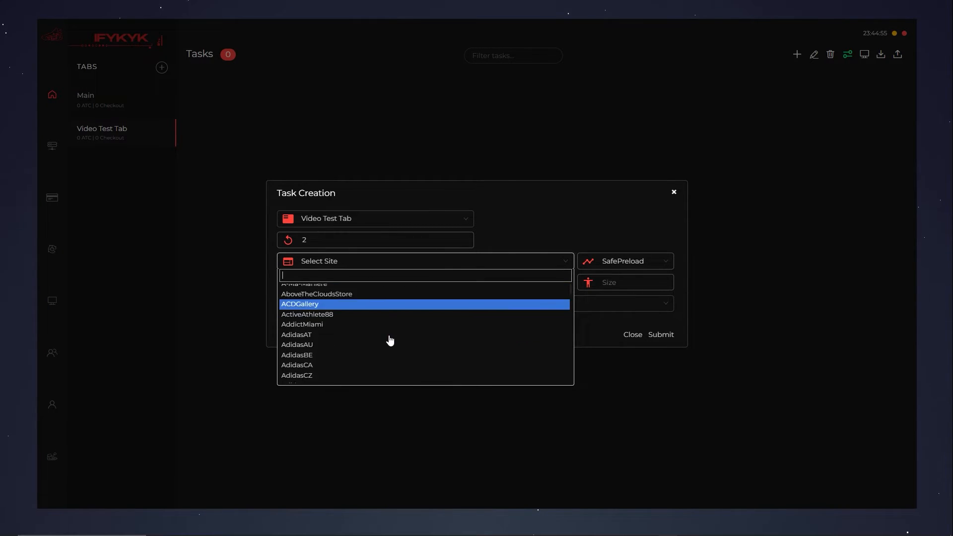
scroll(389, 337, up, 2)
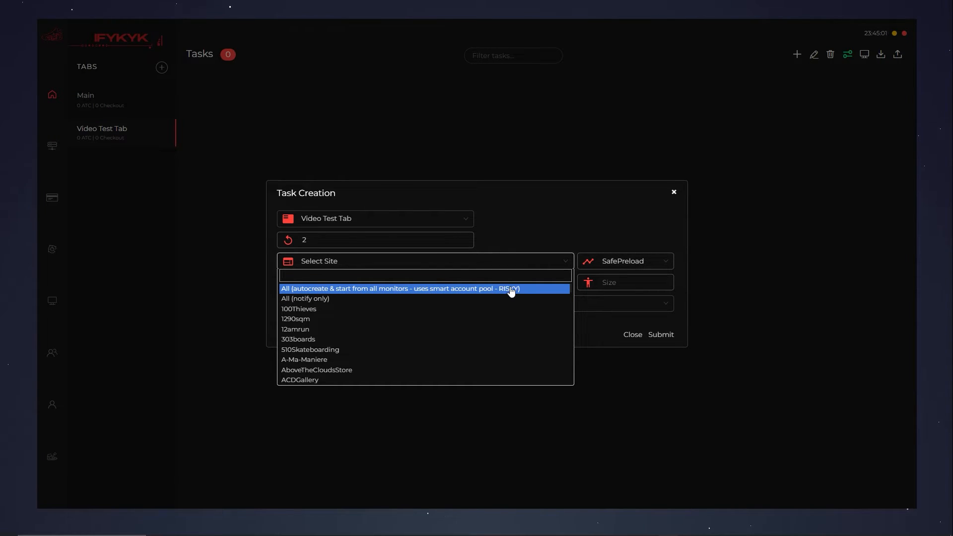
scroll(466, 316, down, 10)
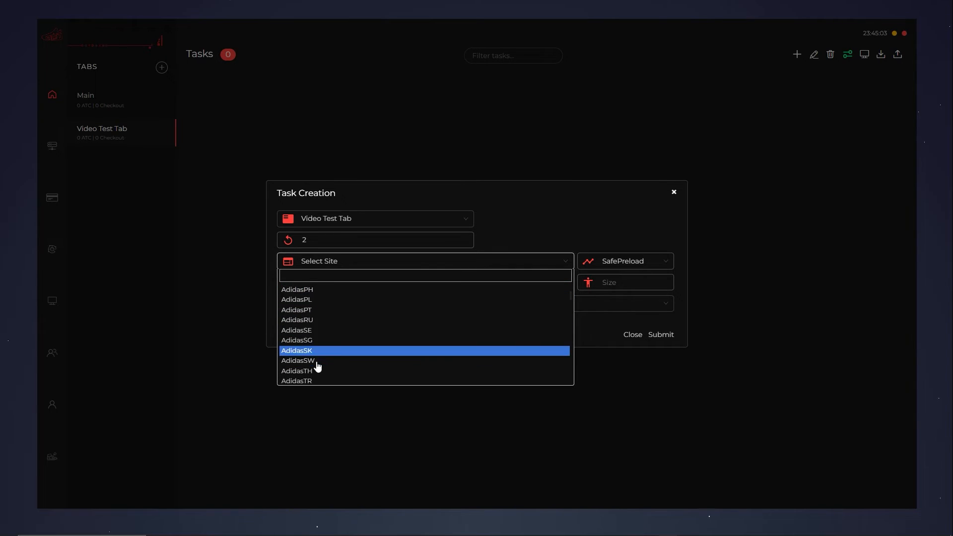
text(undef)
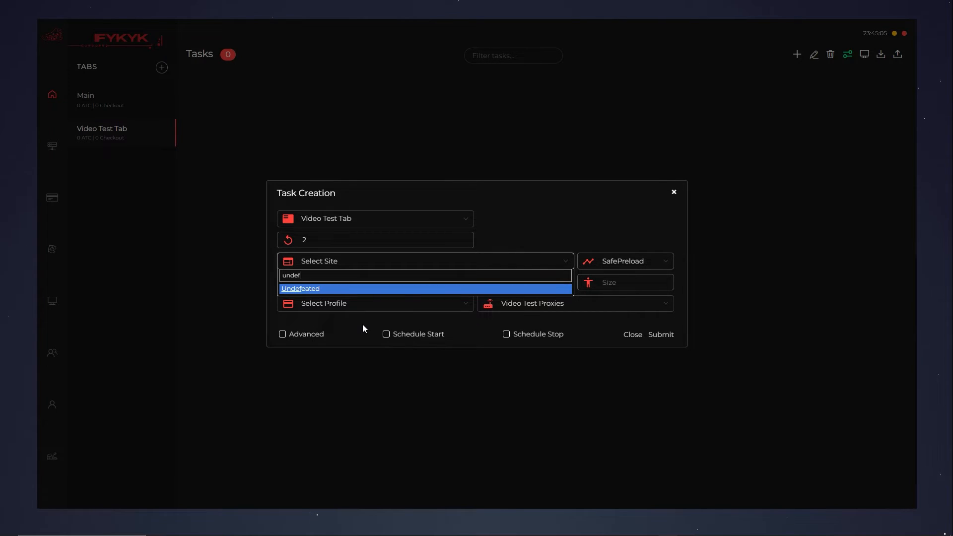
key(Return)
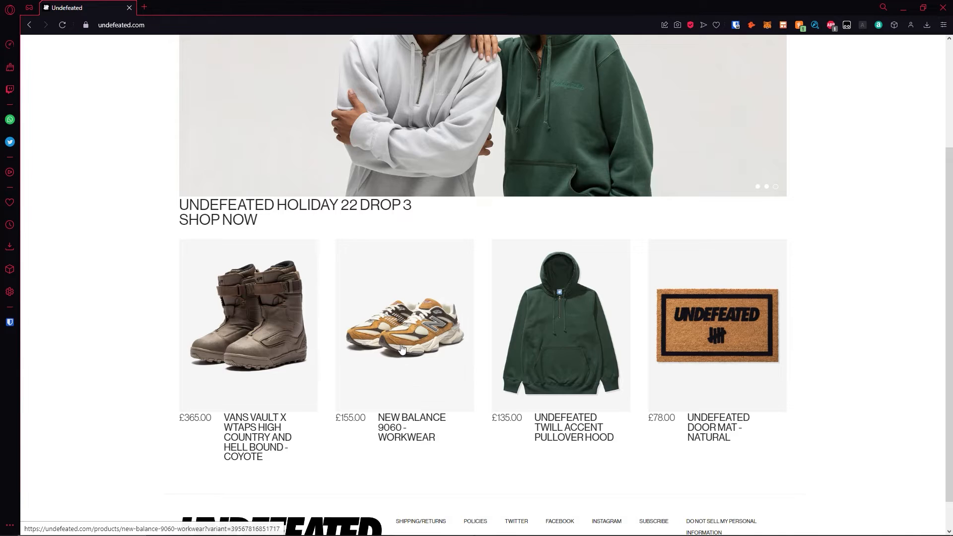
Open the New Balance 9060 - Workwear product on undefeated.com in the browser, select size 9 and copy the page link
click(399, 350)
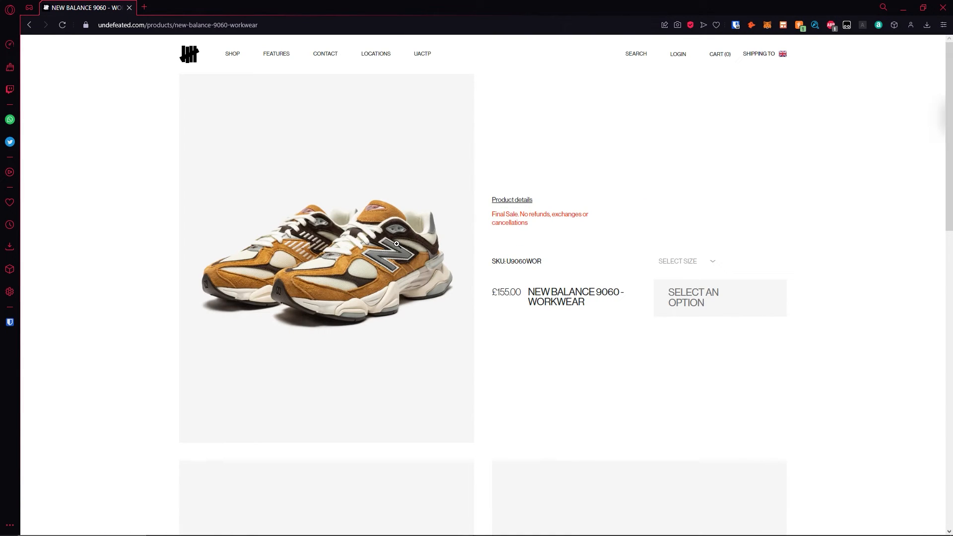
click(686, 261)
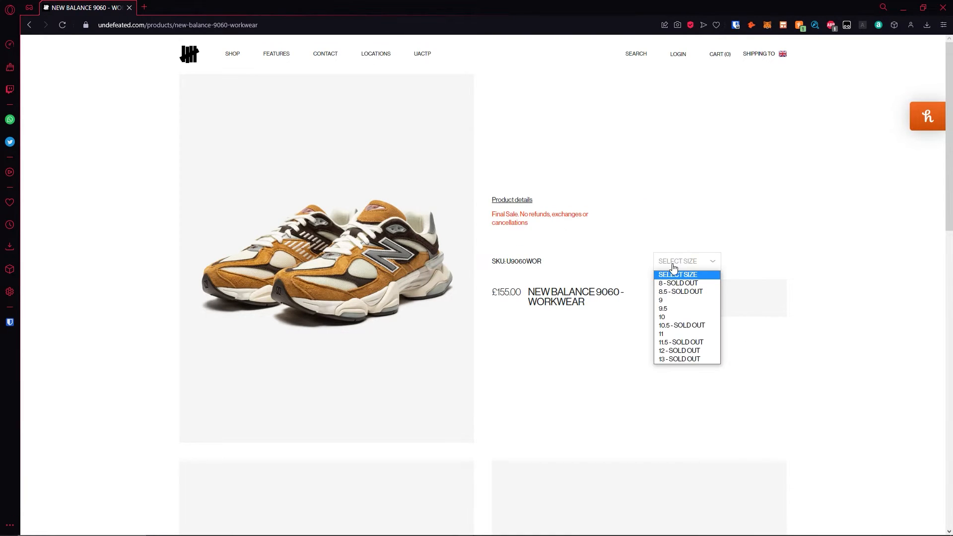
click(670, 300)
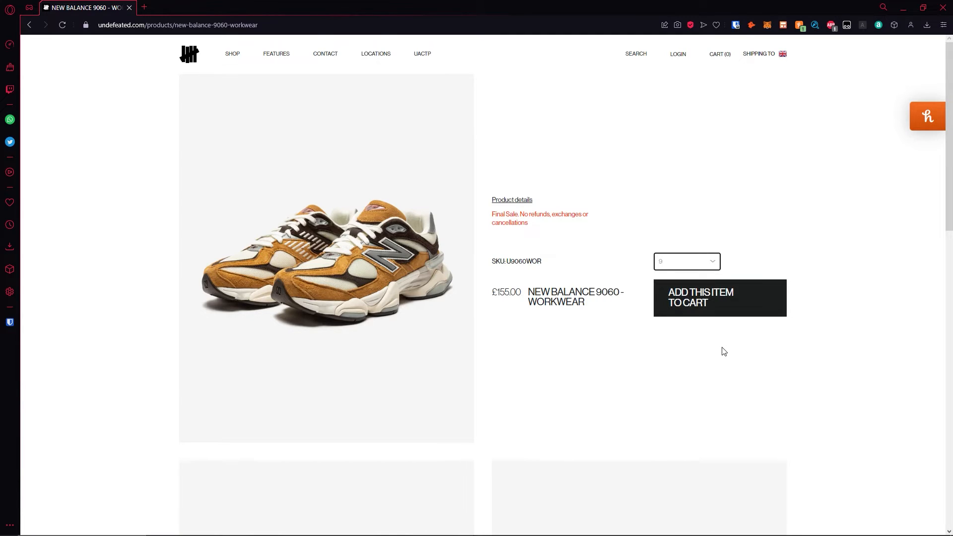
click(257, 25)
key(ctrl+c)
Return to the bot, paste the copied product link as the task input and set the size to 9
drag(336, 3, 952, 154)
click(360, 280)
key(ctrl+v)
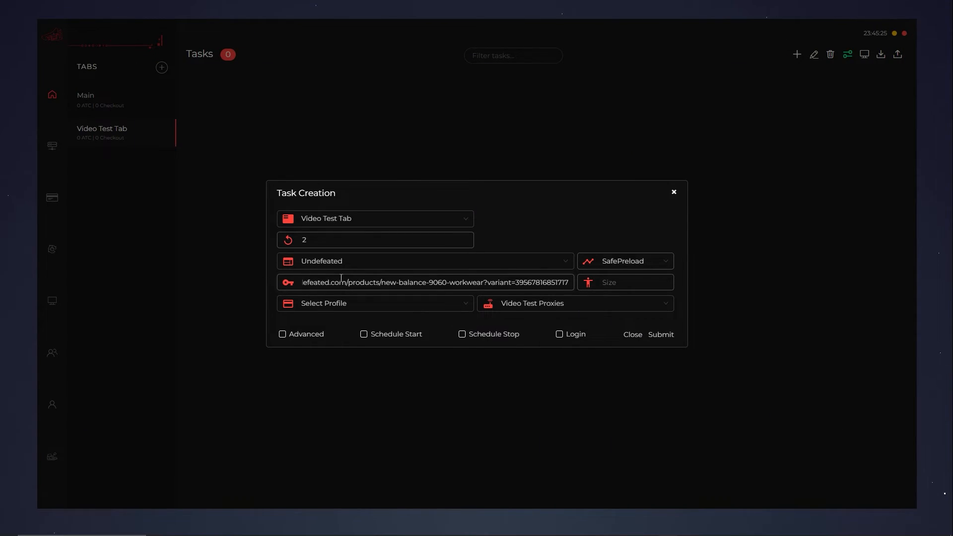
click(620, 284)
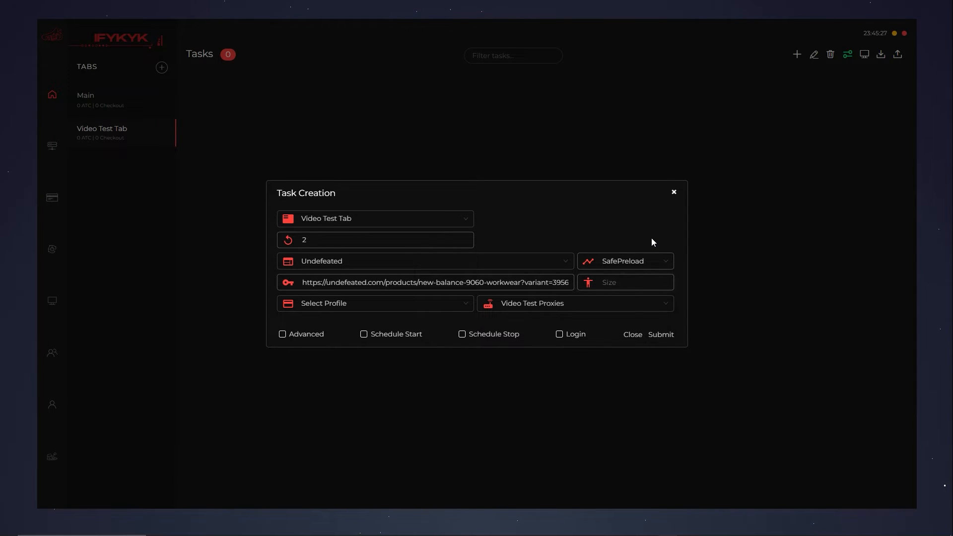
text(9)
Assign Video Test Profile to the tasks and set their proxy list to No Proxy
click(311, 305)
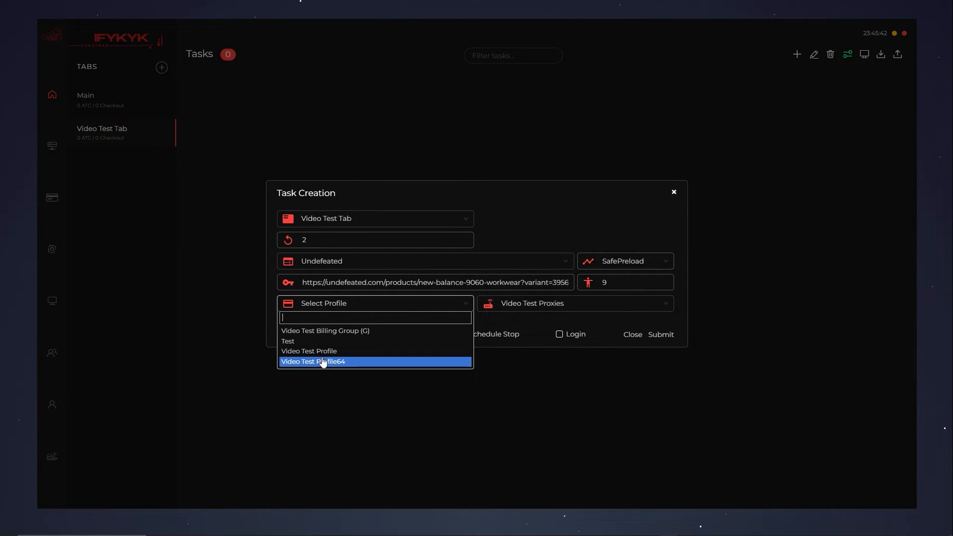
click(304, 353)
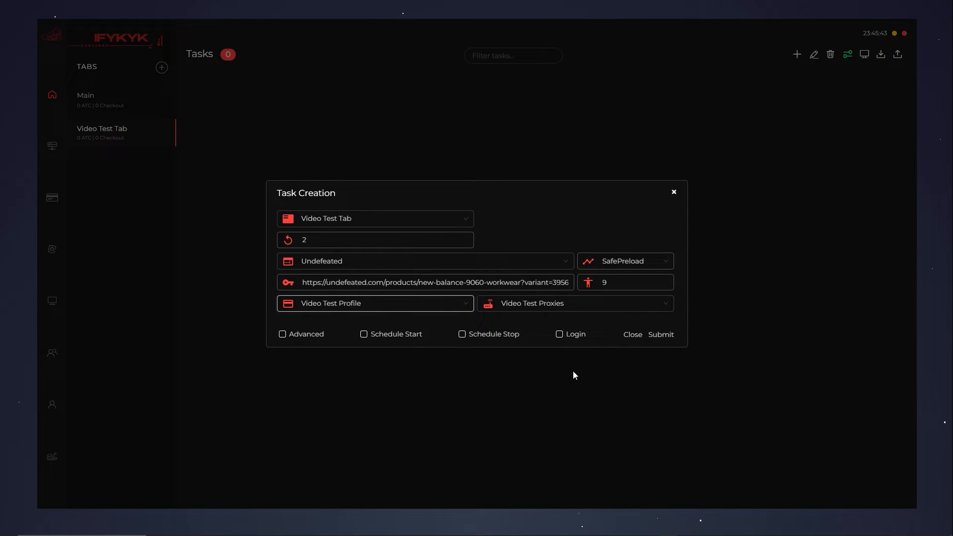
click(530, 304)
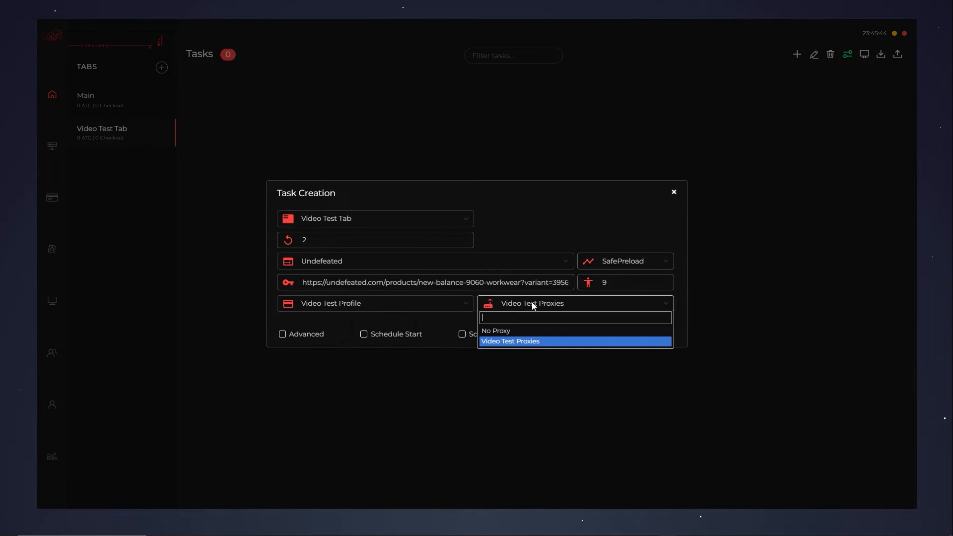
click(495, 331)
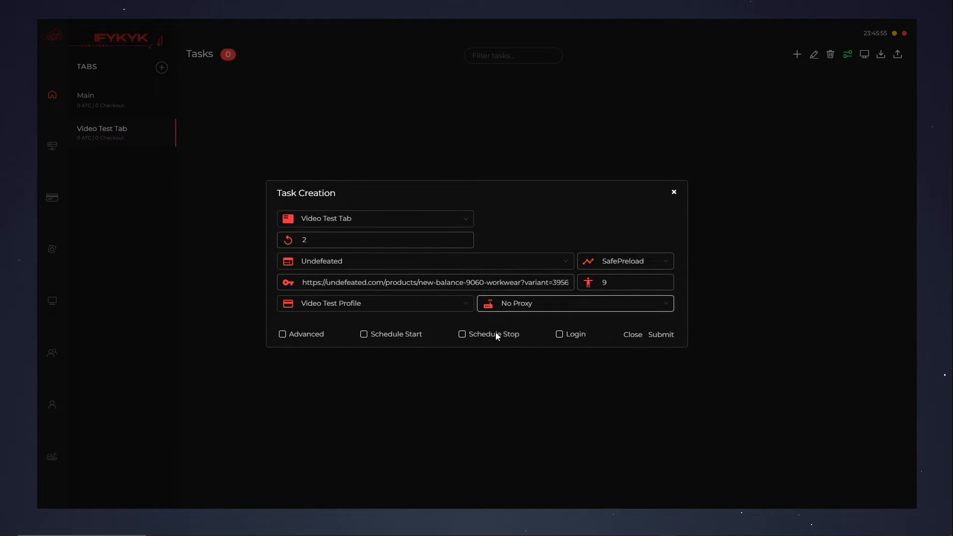
Enable the tasks' Advanced and Login options, and switch Schedule Start and Schedule Stop on and off again
click(297, 336)
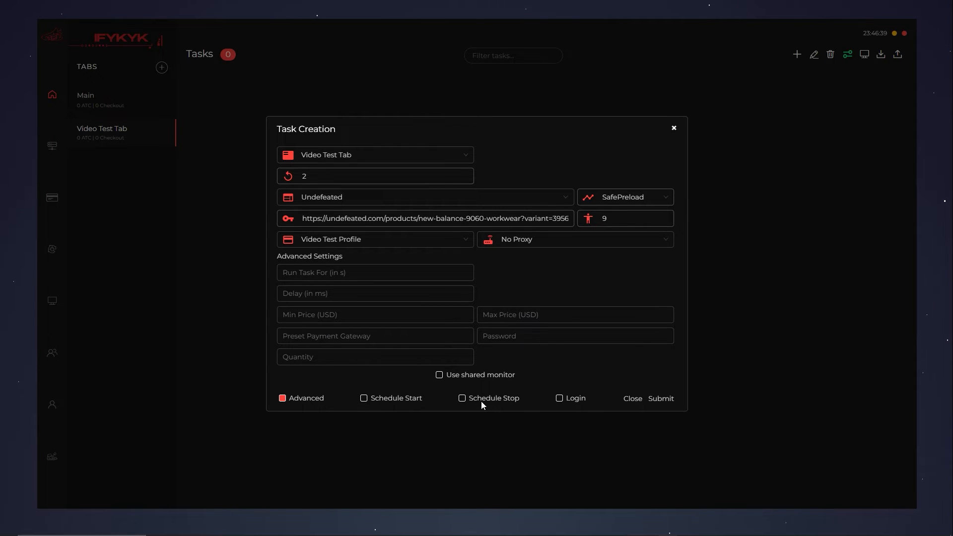
click(362, 397)
click(493, 410)
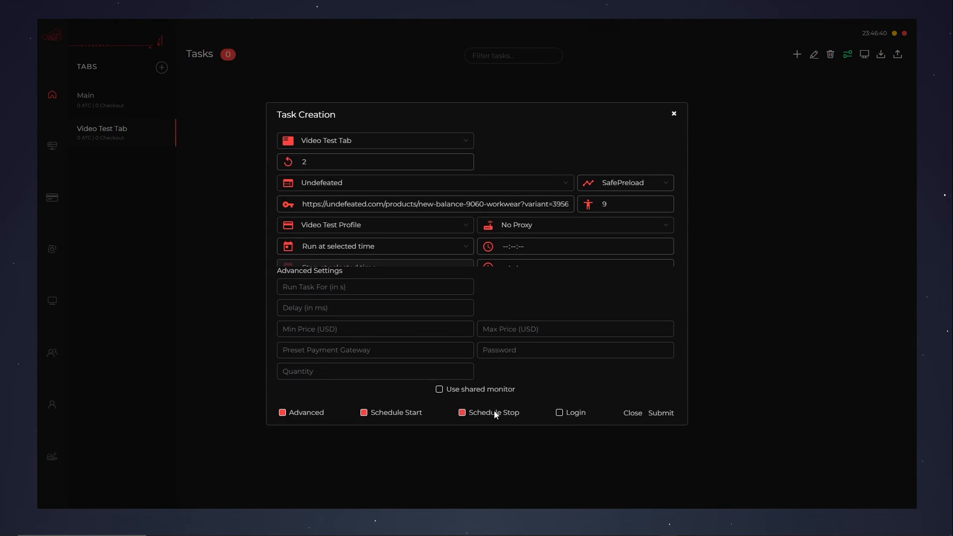
click(560, 419)
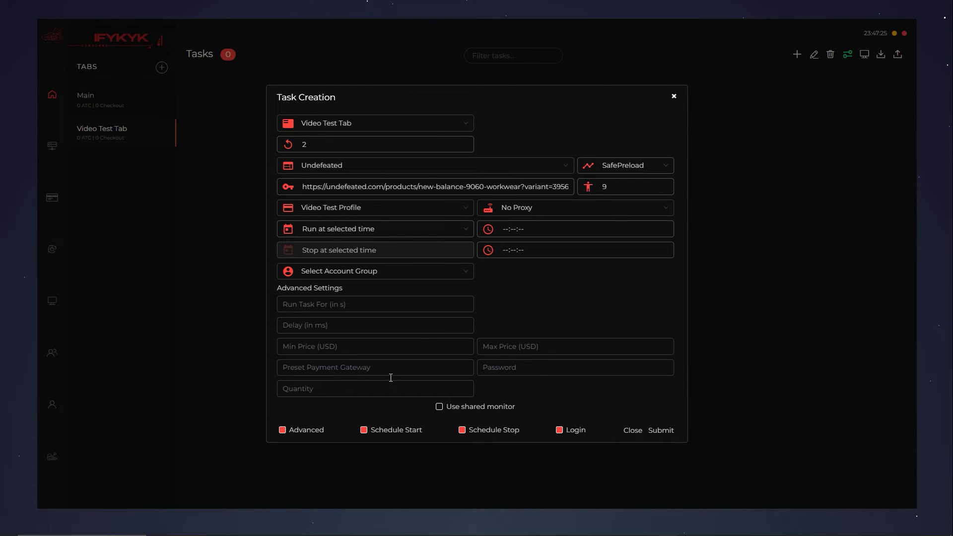
click(473, 423)
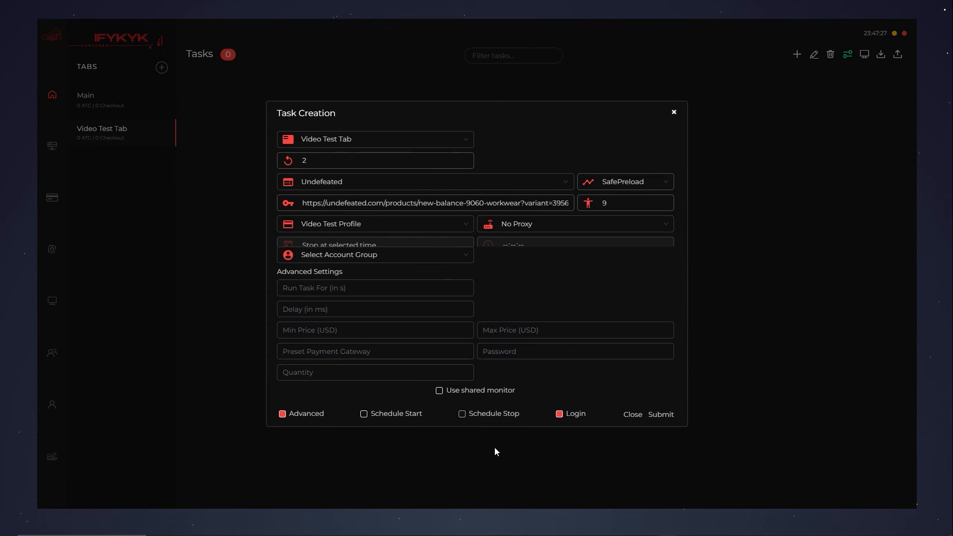
Assign the Video Test Accounts group to the tasks, submit them and close the task creation form
click(433, 257)
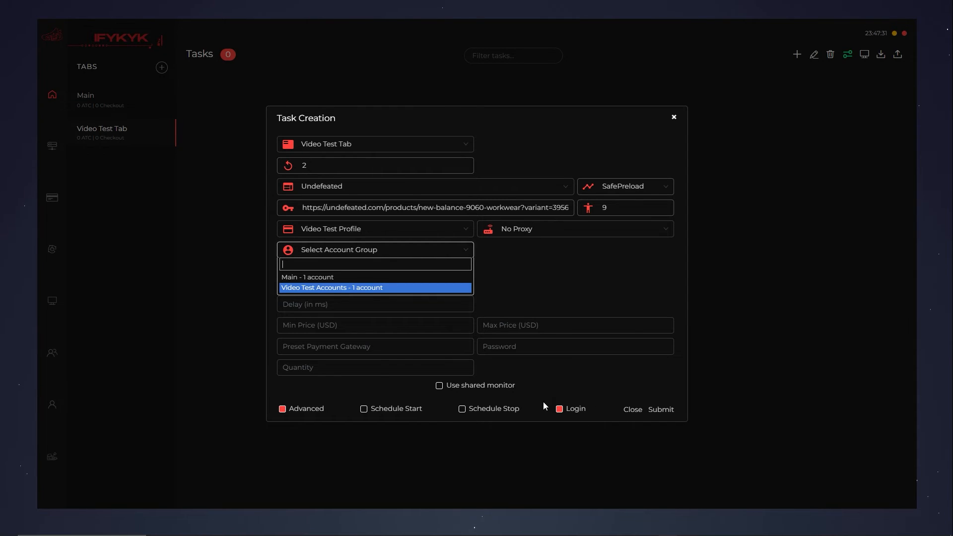
click(288, 290)
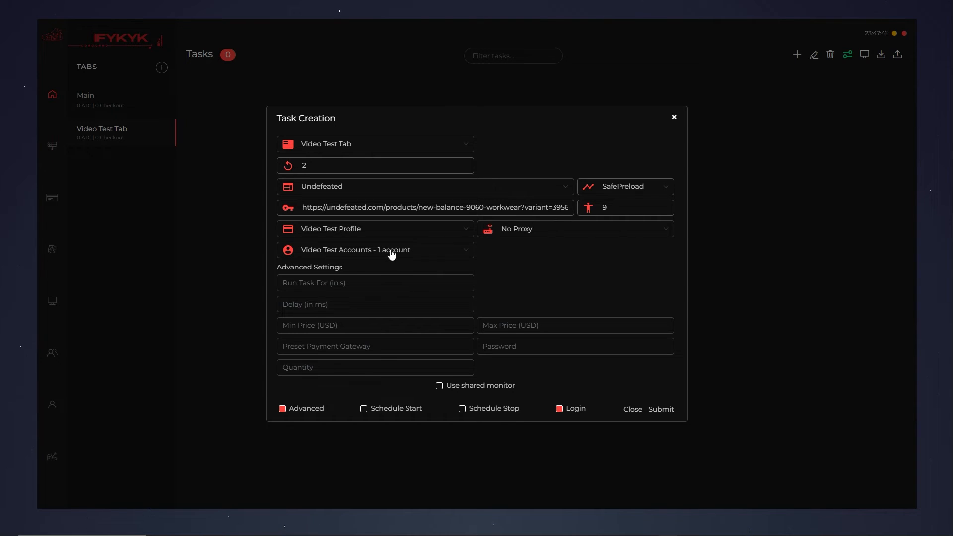
click(653, 410)
click(673, 117)
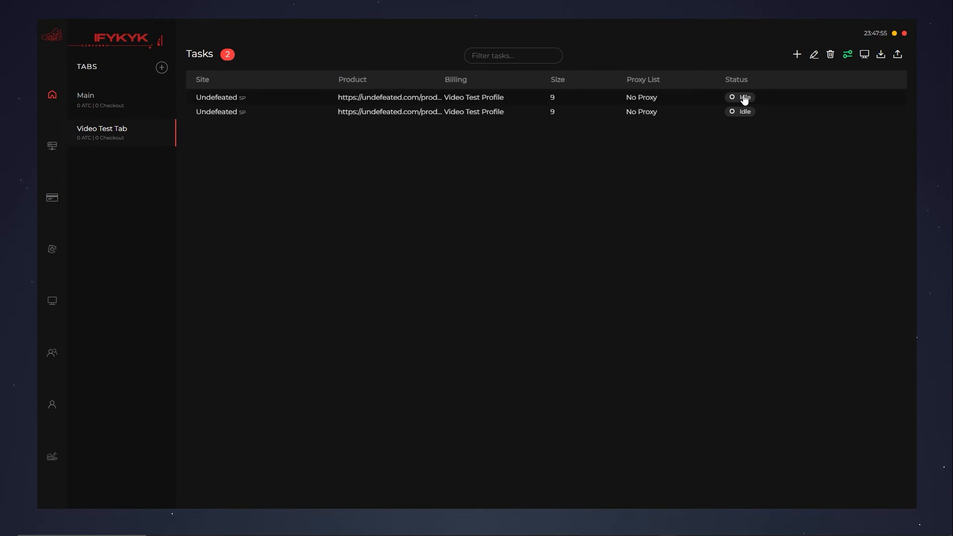
Check the first Undefeated task's details in its status tooltip and delete the second task
mouse_move(743, 98)
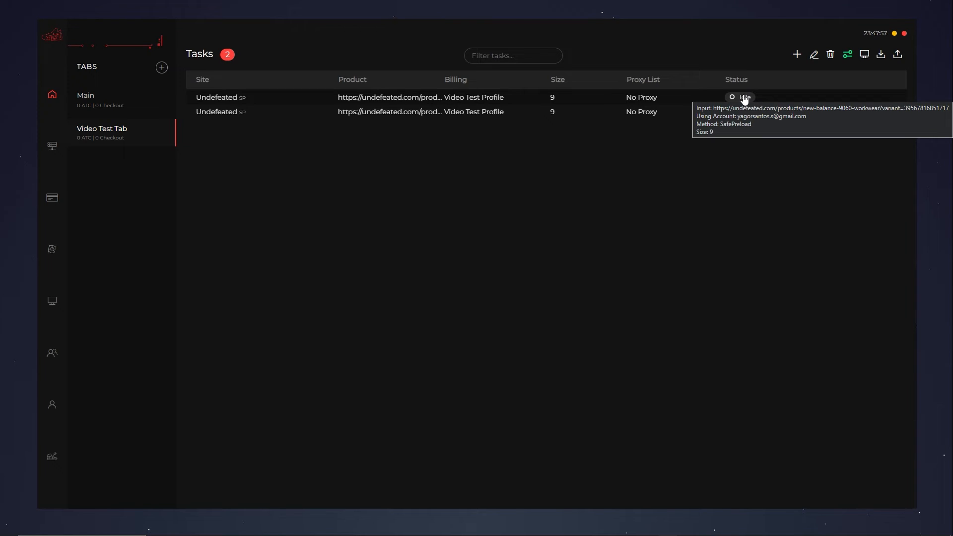
right_click(526, 111)
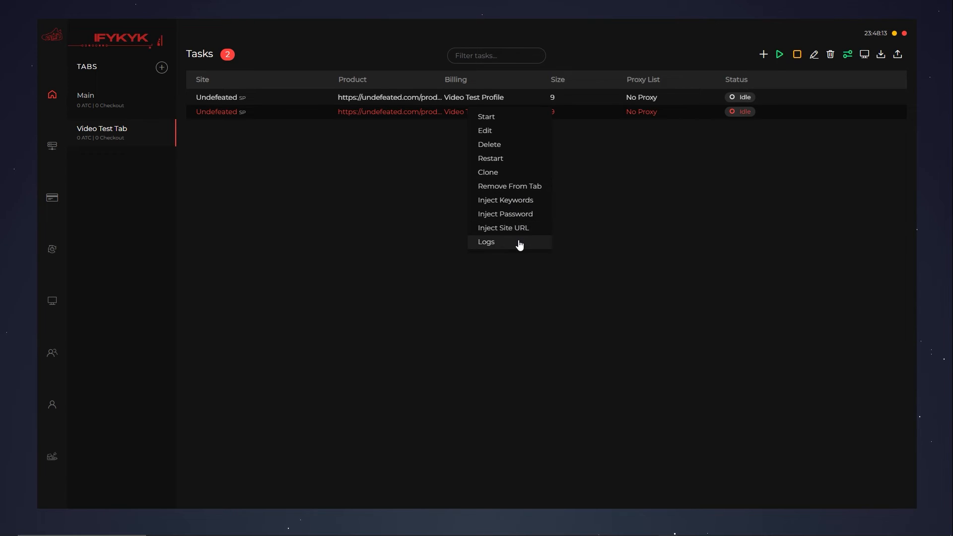
click(489, 144)
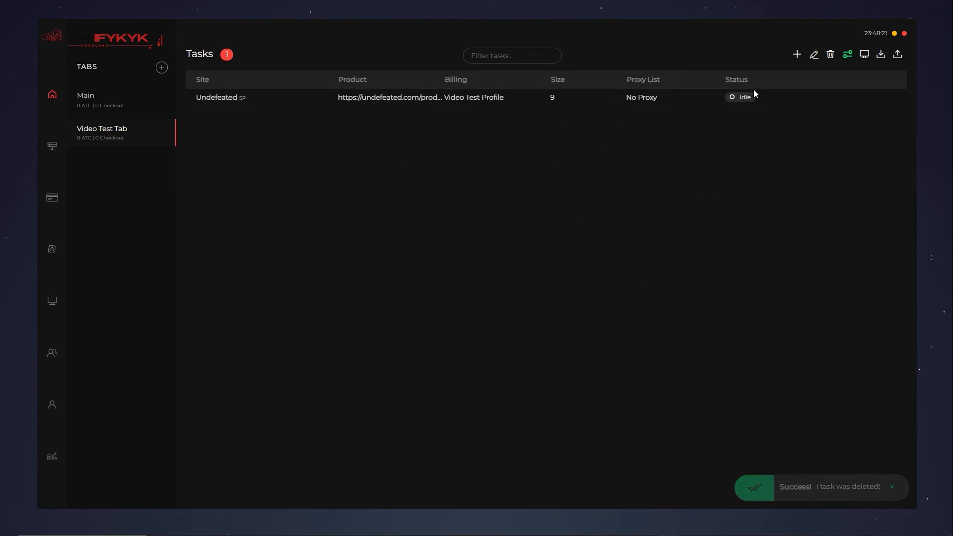
Start the remaining Undefeated task and move the captcha solver window over the empty area of the task list
click(741, 98)
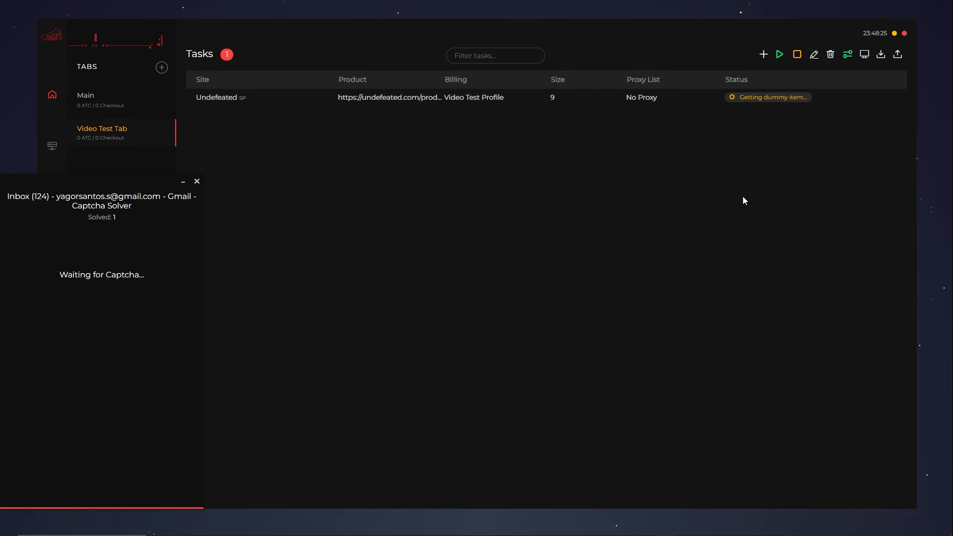
drag(118, 189, 283, 174)
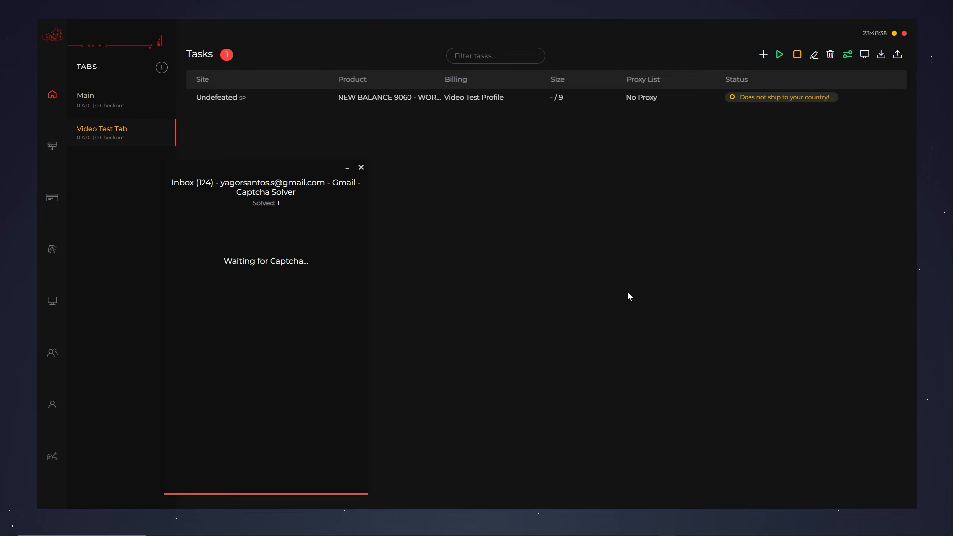
drag(212, 182, 236, 161)
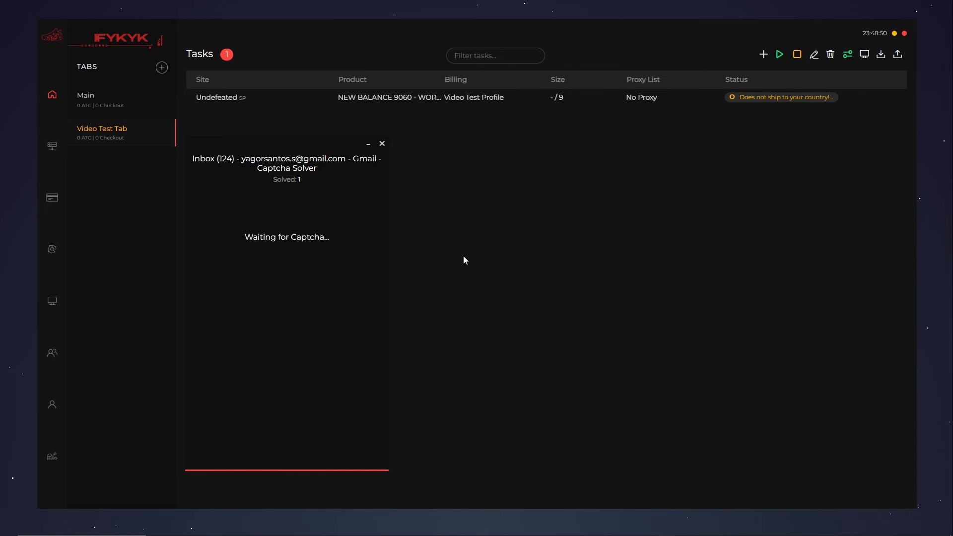
Stop the running Undefeated task, open its edit form to review the settings and close it
right_click(515, 101)
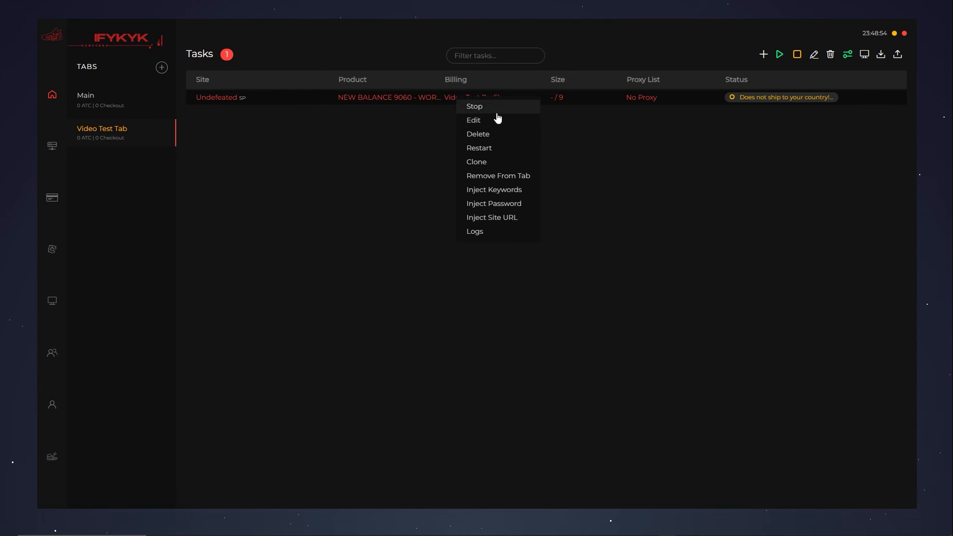
click(496, 107)
right_click(506, 102)
click(478, 119)
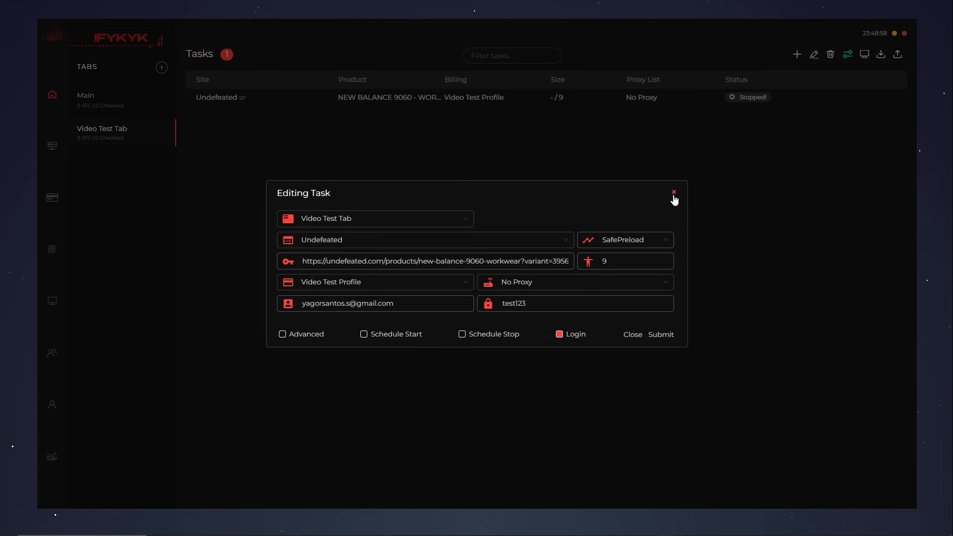
click(672, 193)
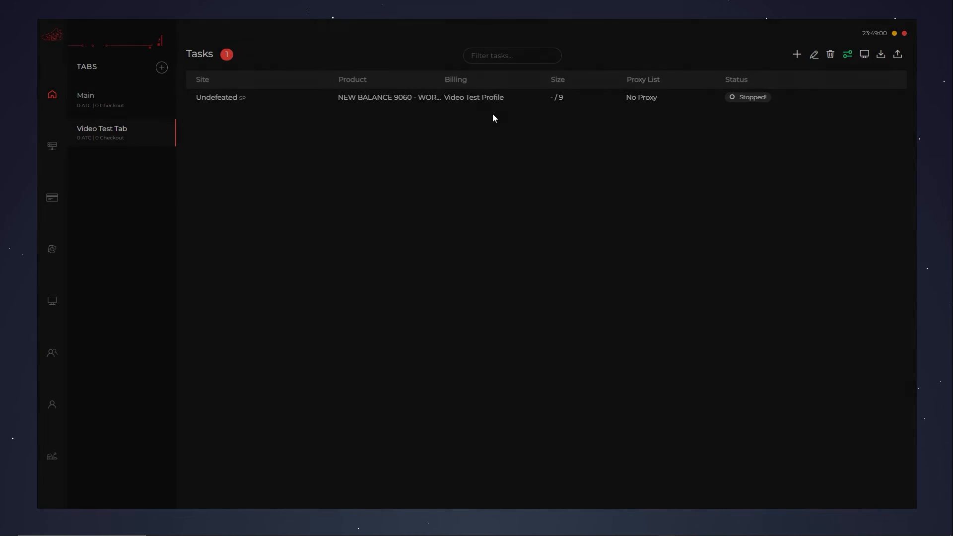
Clone the stopped Undefeated task and delete the clone
right_click(487, 102)
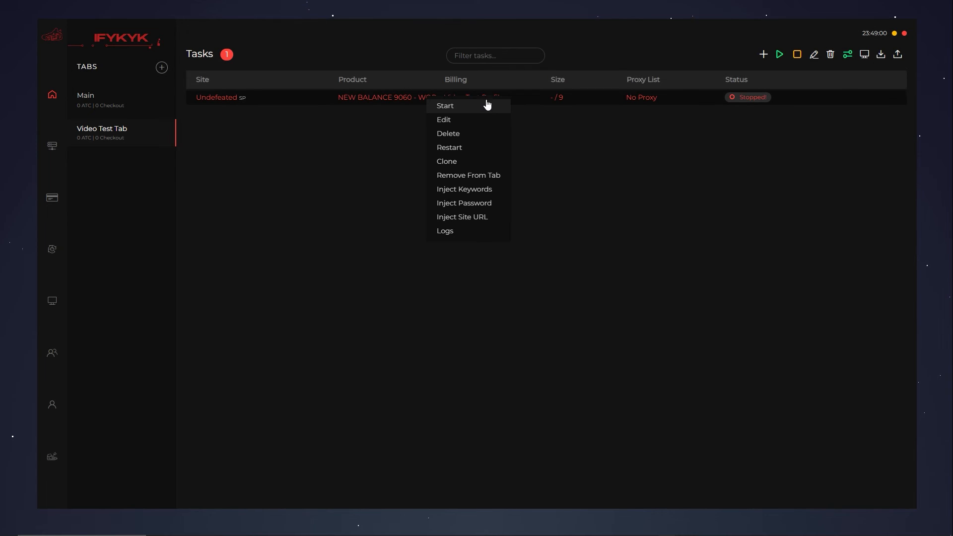
click(470, 162)
right_click(550, 111)
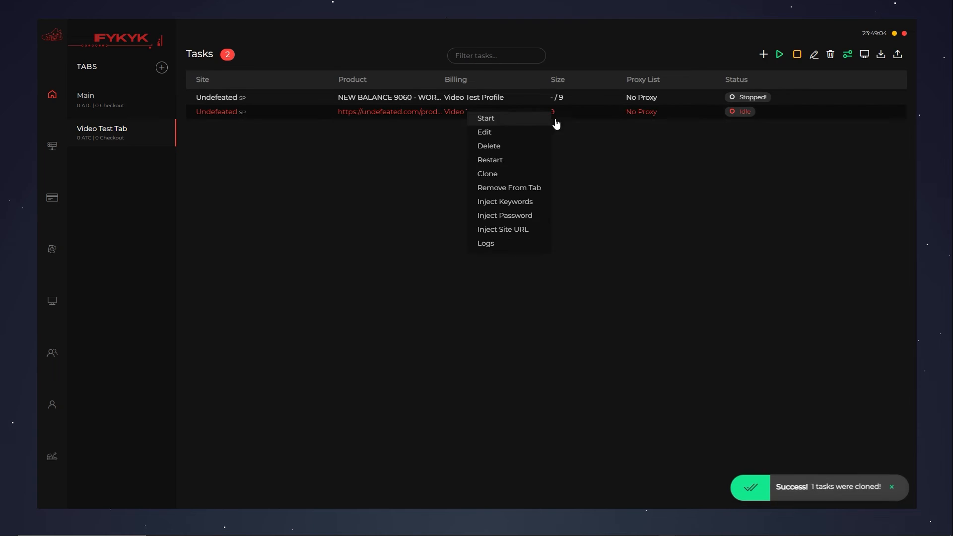
click(491, 147)
Open the stopped task's logs, examine the login, captcha, preload and checkout entries, and close the logs
right_click(472, 96)
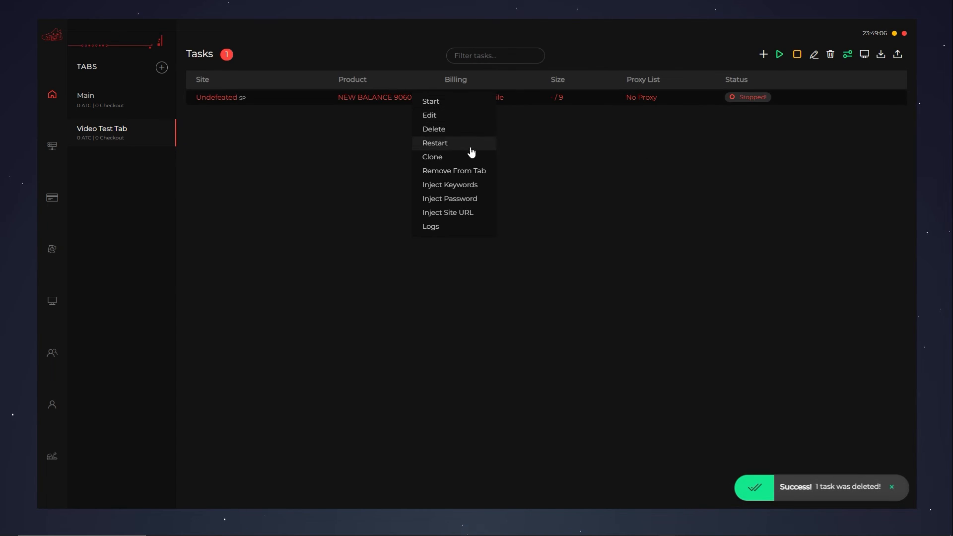
click(442, 231)
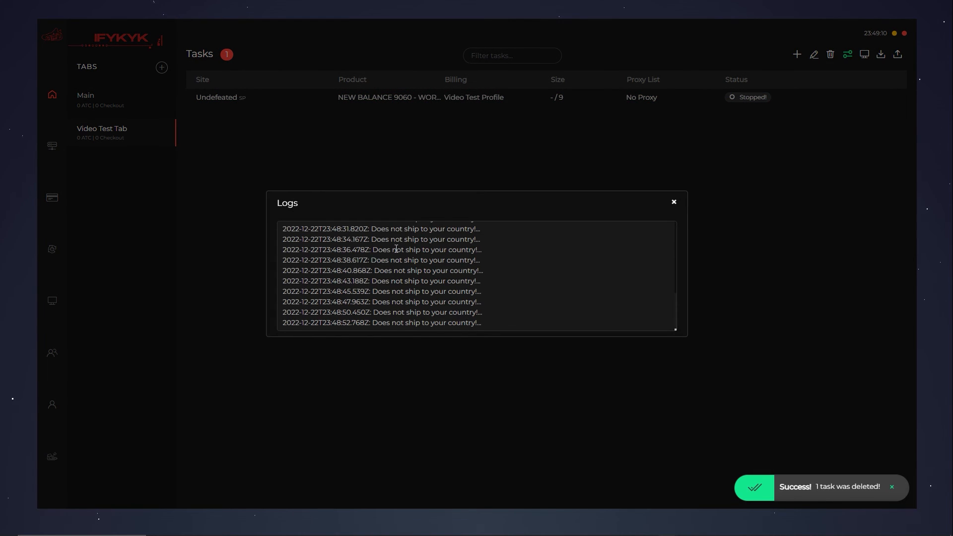
drag(302, 246, 559, 299)
drag(436, 293, 276, 268)
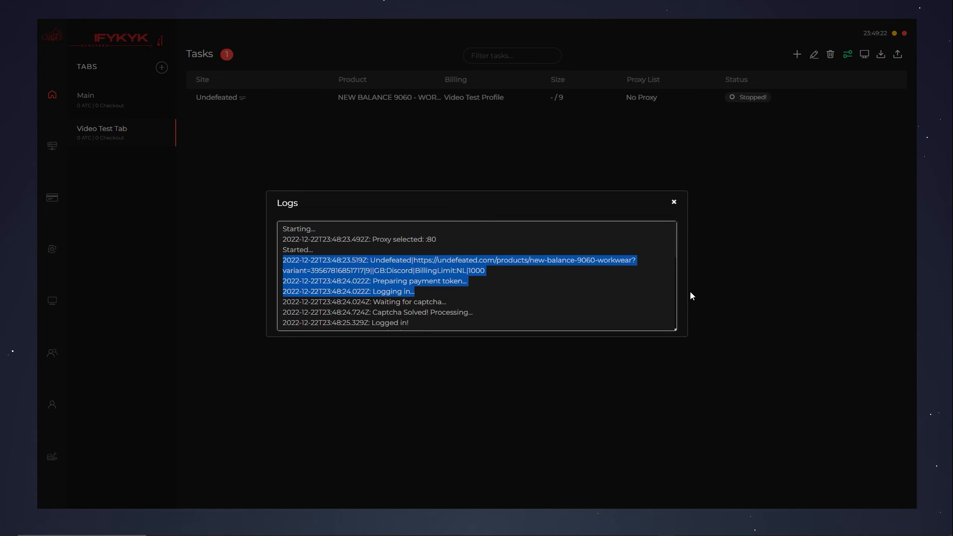
click(495, 299)
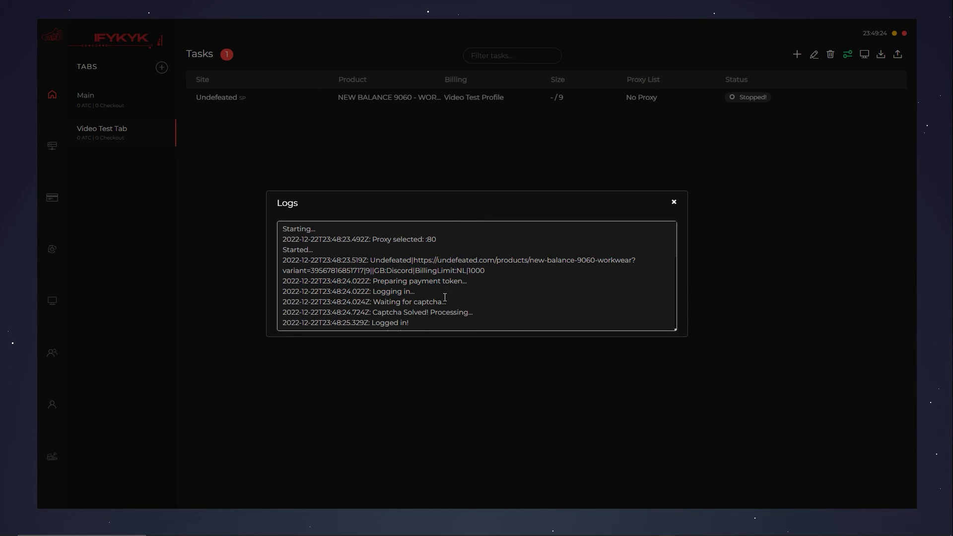
drag(499, 313, 279, 302)
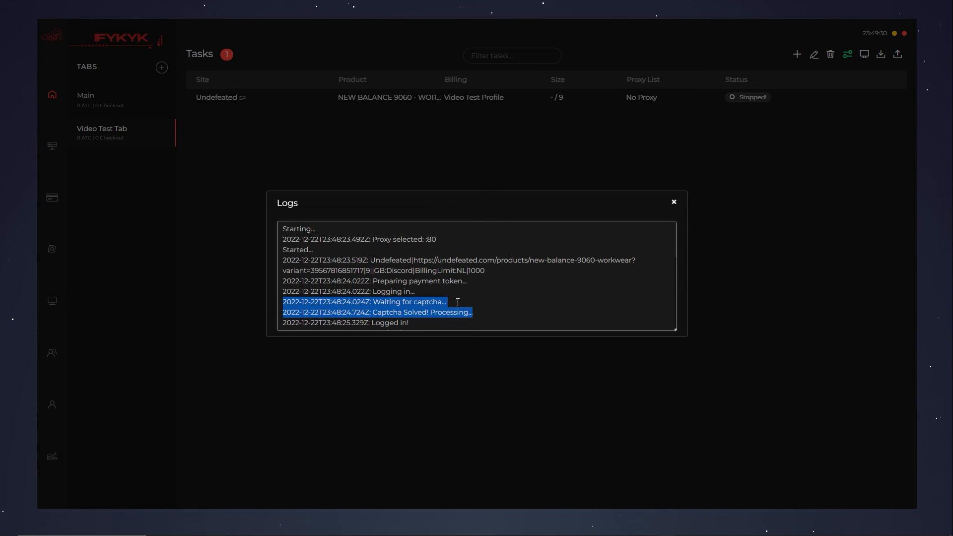
scroll(392, 270, down, 1)
drag(282, 283, 483, 319)
click(484, 298)
scroll(491, 293, down, 2)
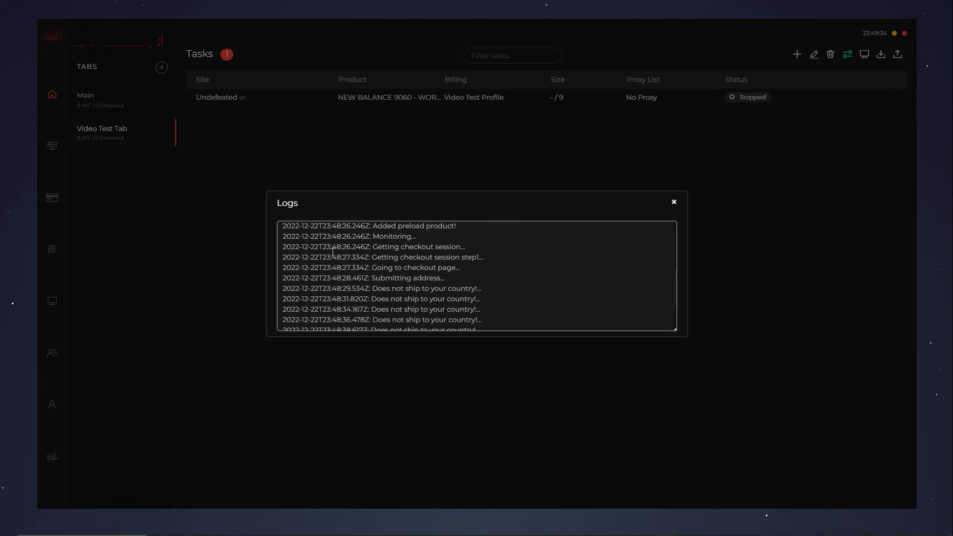
drag(333, 252, 265, 280)
click(415, 274)
drag(322, 268, 487, 313)
scroll(486, 283, up, 2)
click(673, 202)
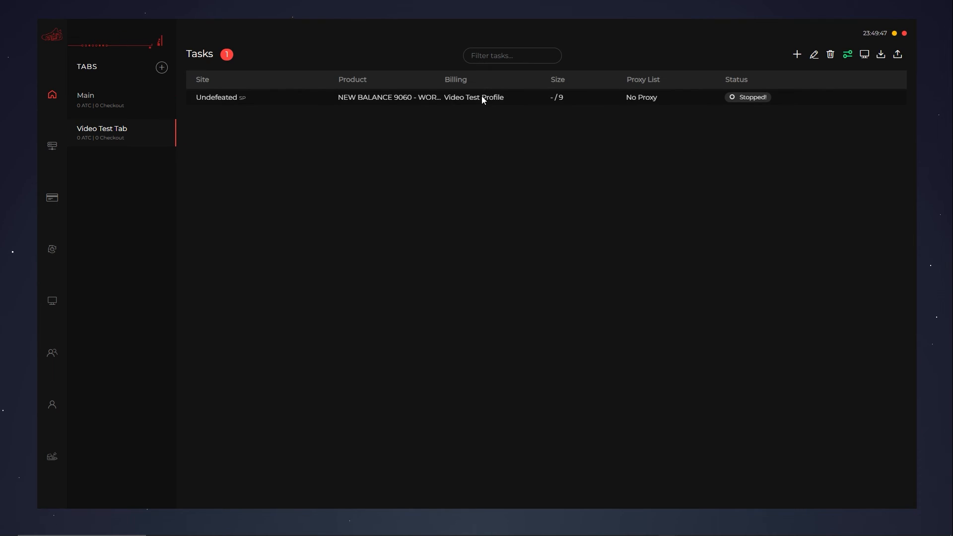
Open the Inject Keywords prompt for the stopped task, dismiss it and show the task's other actions
right_click(481, 96)
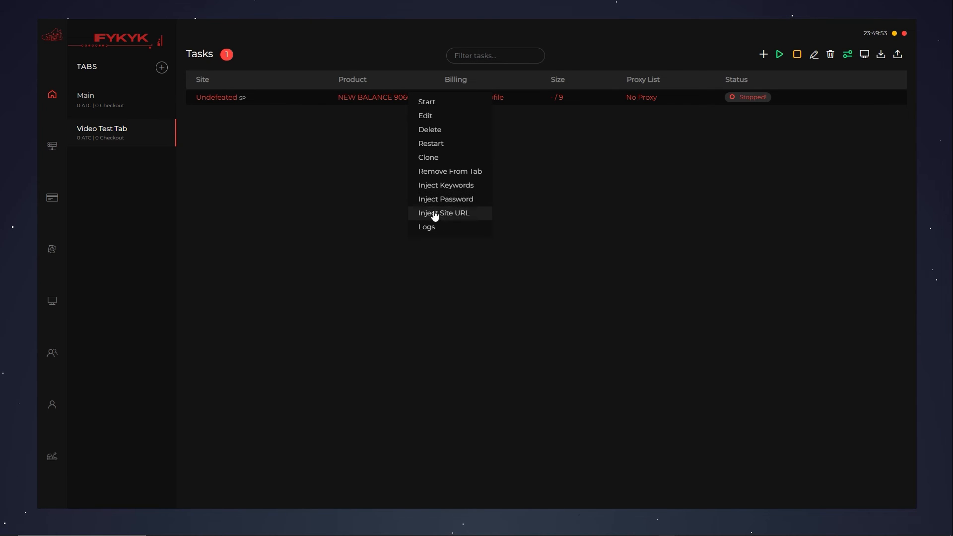
click(454, 189)
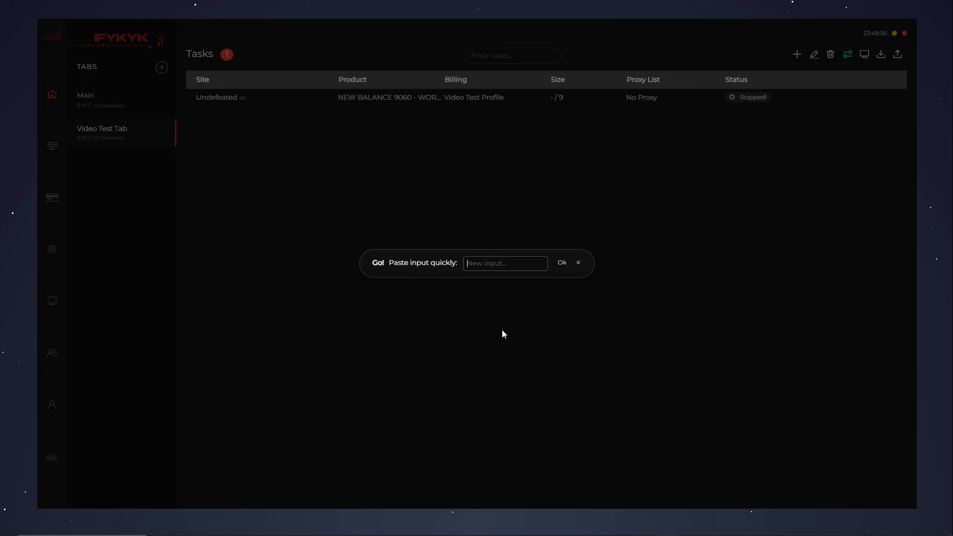
click(578, 263)
right_click(487, 94)
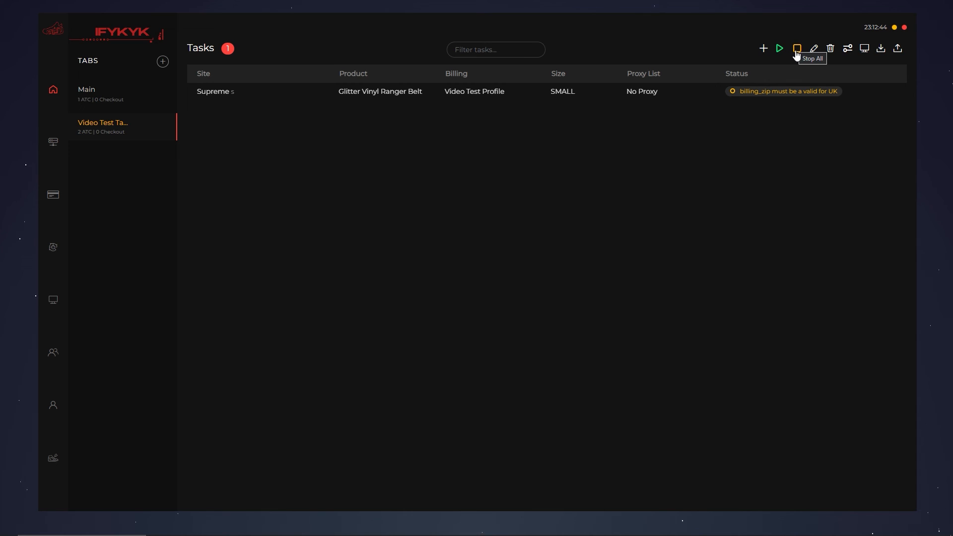
Look through the mass edit options for the Supreme task, including the choices offered for switching its category
click(795, 49)
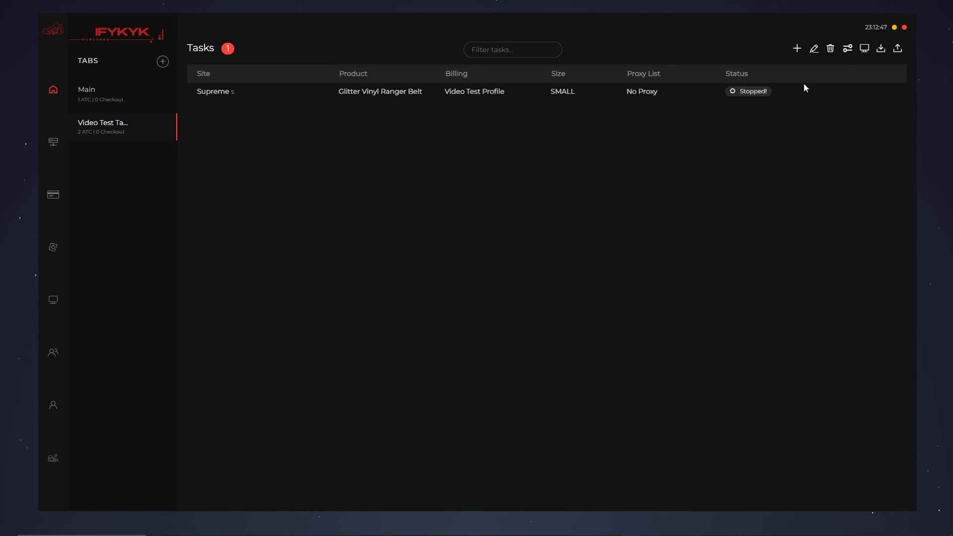
click(813, 49)
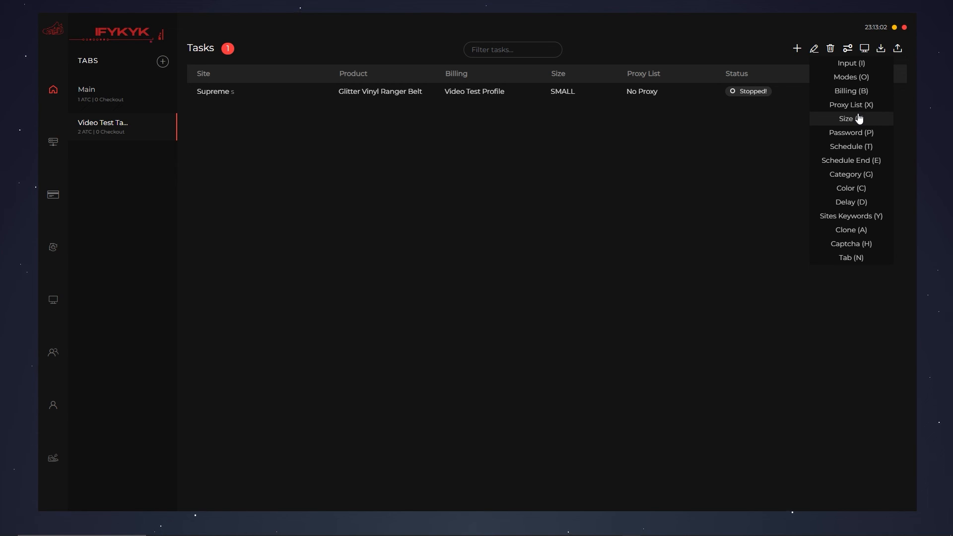
click(868, 175)
click(491, 262)
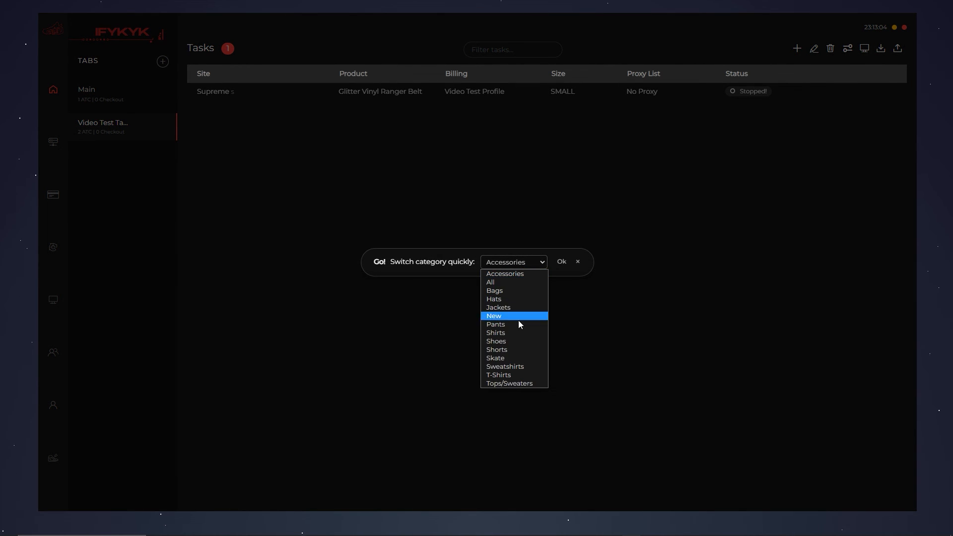
click(578, 261)
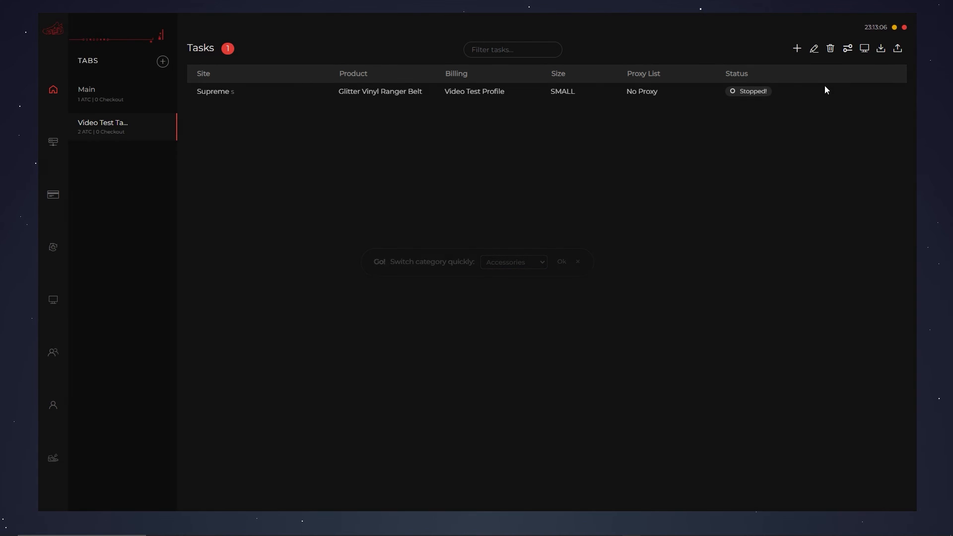
click(813, 48)
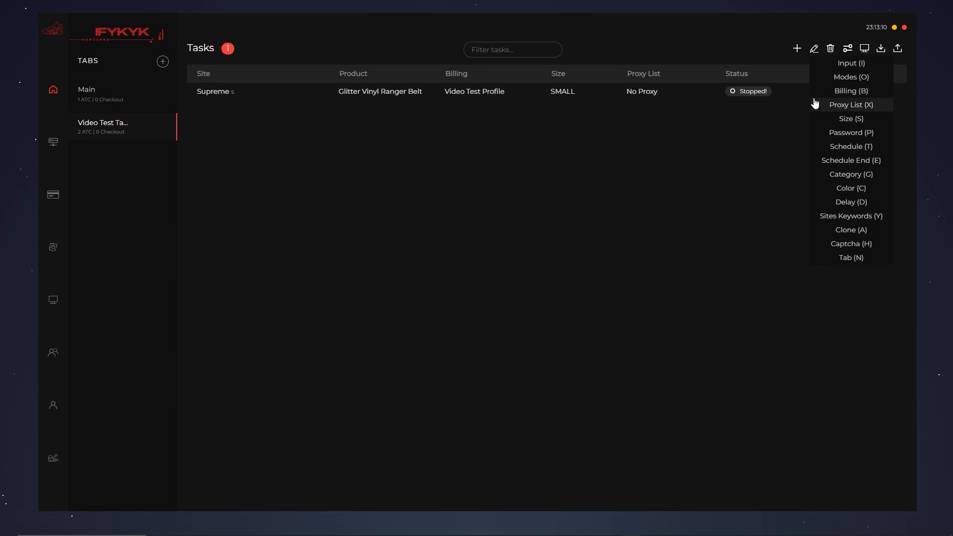
click(810, 21)
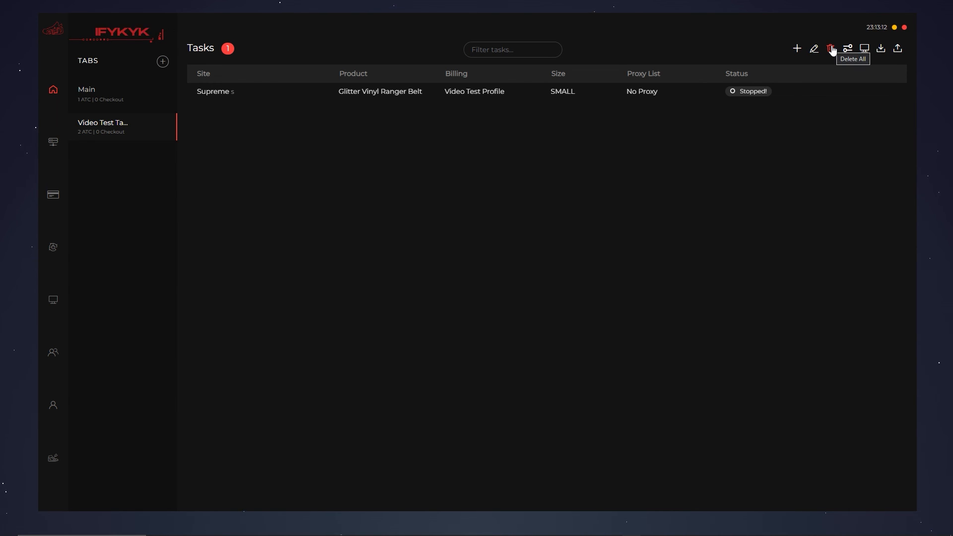
Open the Monitor window, look through its listed products and minimize it
click(864, 49)
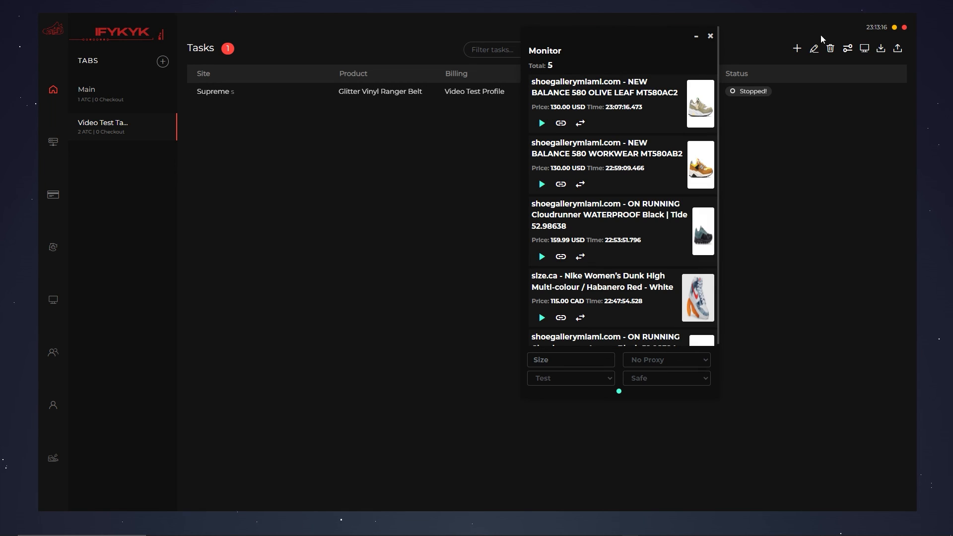
drag(626, 37, 340, 42)
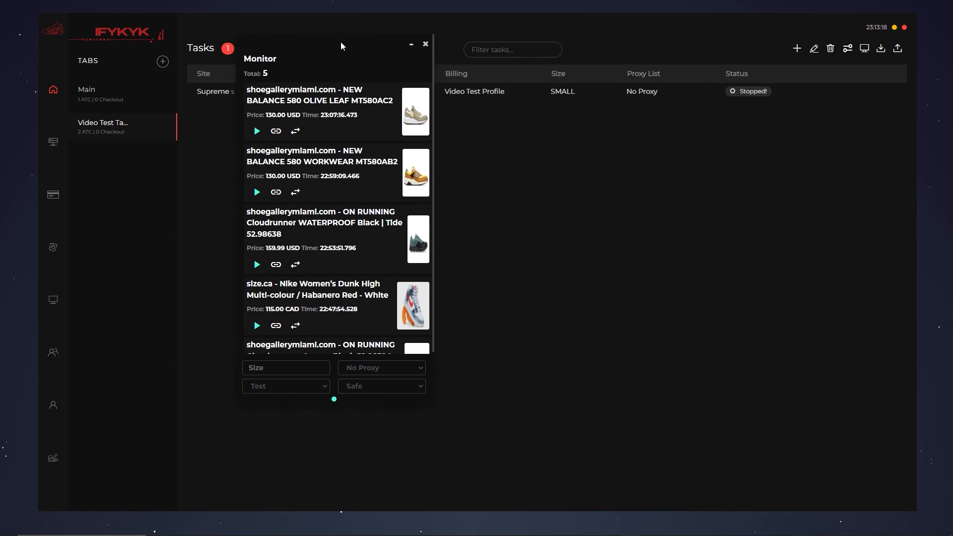
scroll(346, 194, down, 1)
scroll(350, 183, up, 1)
drag(342, 55, 355, 80)
click(424, 70)
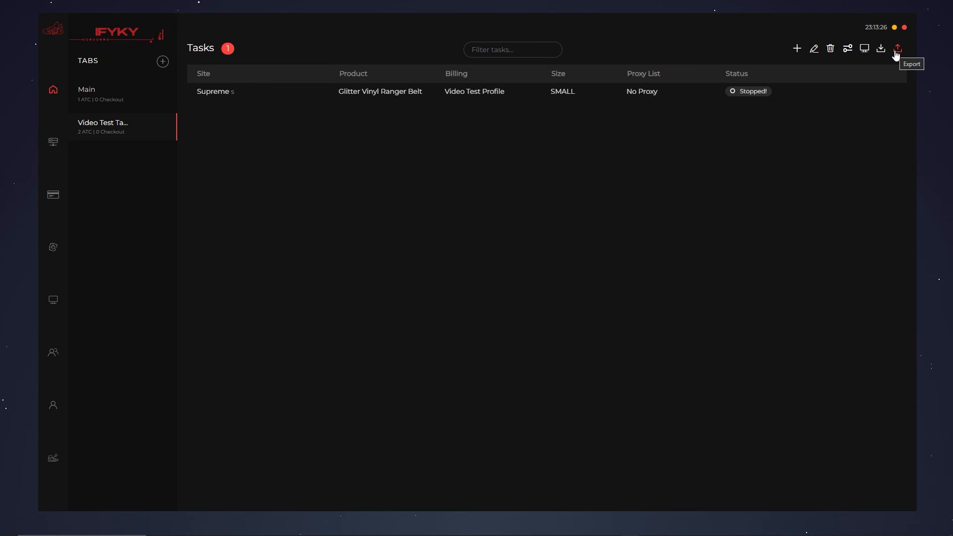
Restore the Monitor window, look through its products and move it clear of the task list's product and billing details
mouse_move(576, 522)
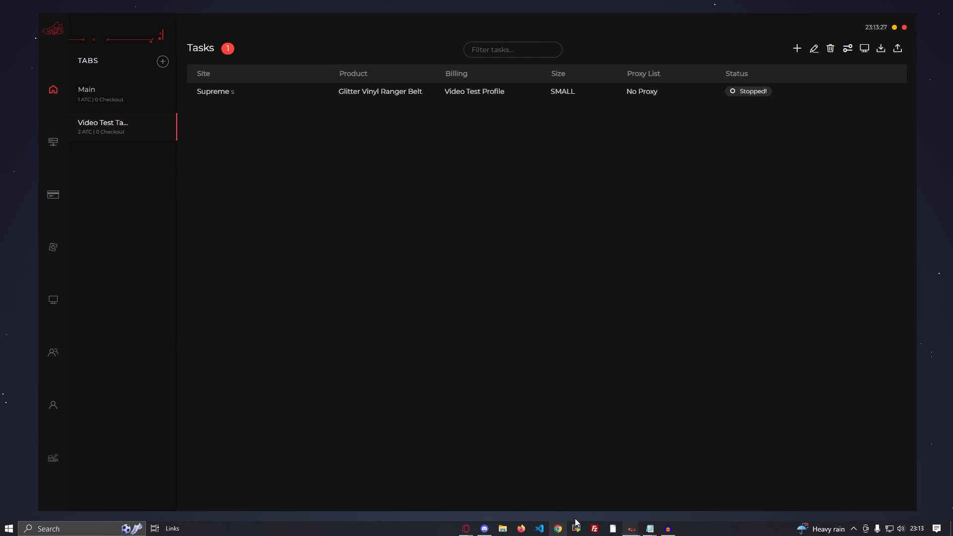
mouse_move(631, 528)
click(680, 490)
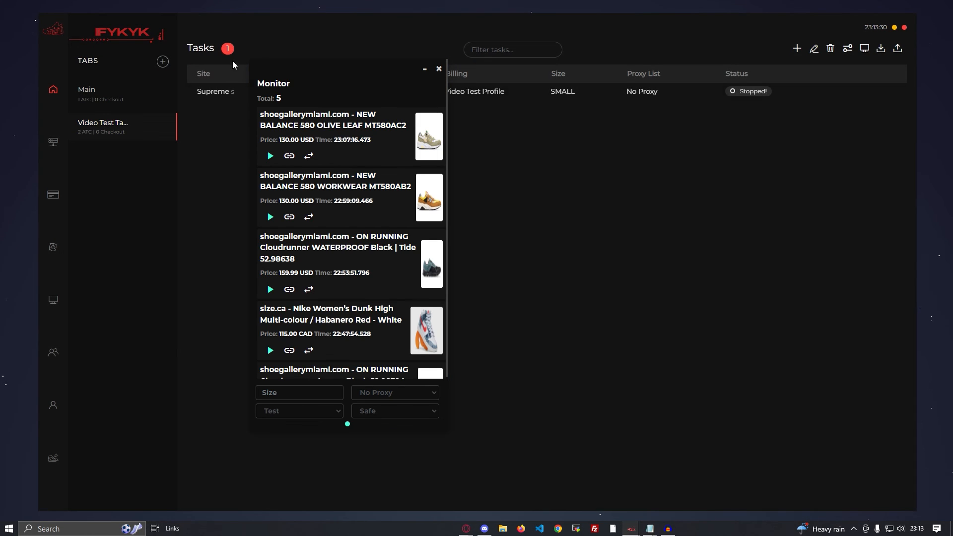
scroll(521, 144, down, 2)
scroll(560, 131, up, 2)
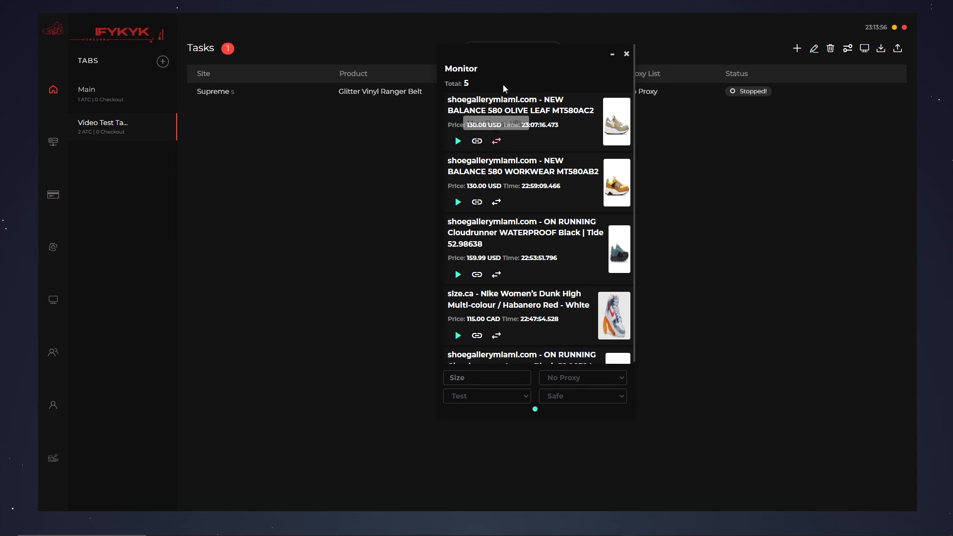
drag(449, 50, 718, 82)
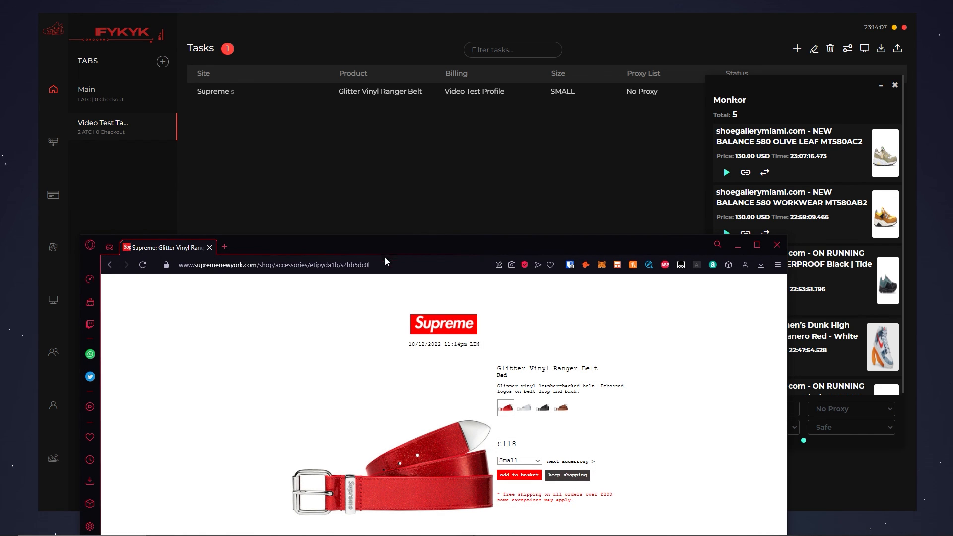
Switch to the browser, load the copied shoegallerymiami.com link for the New Balance 580 Olive Leaf and close the browser window
click(378, 263)
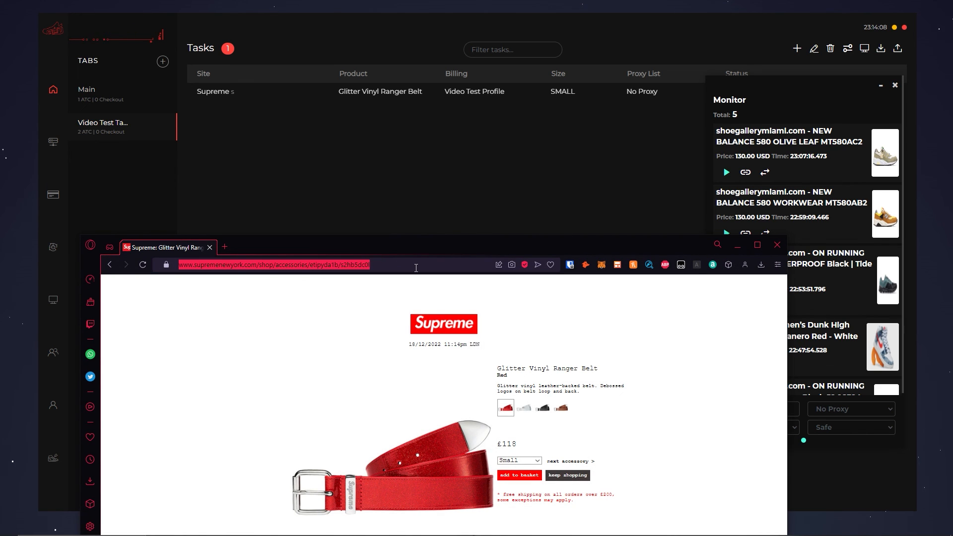
text(https://shoegallerymiami.com/products/new-balance-580-olive-leaf-mt580ac2)
key(Return)
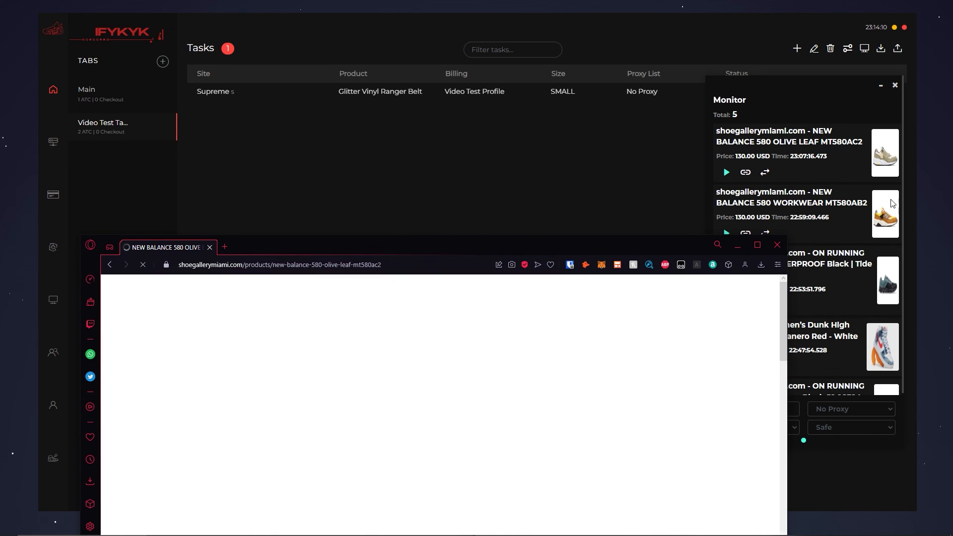
drag(586, 243, 566, 140)
click(757, 143)
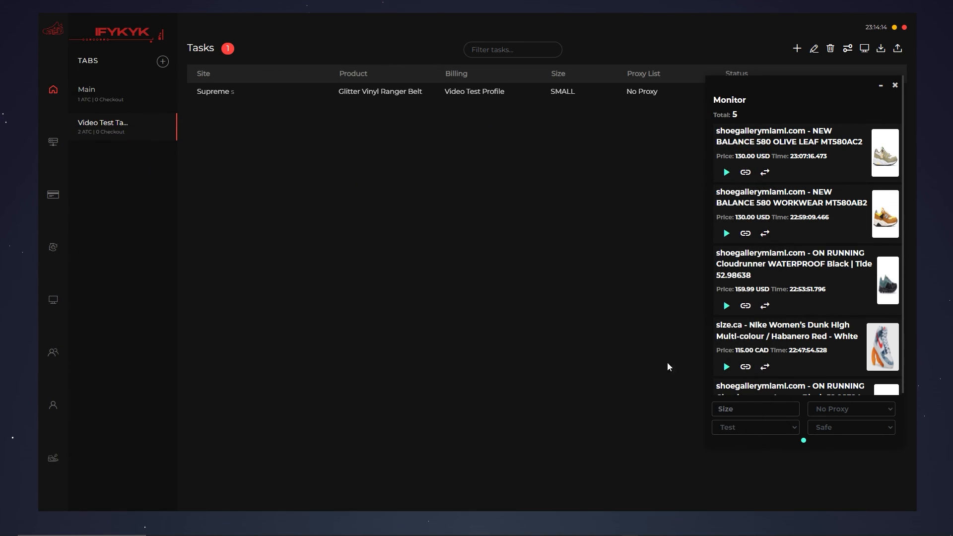